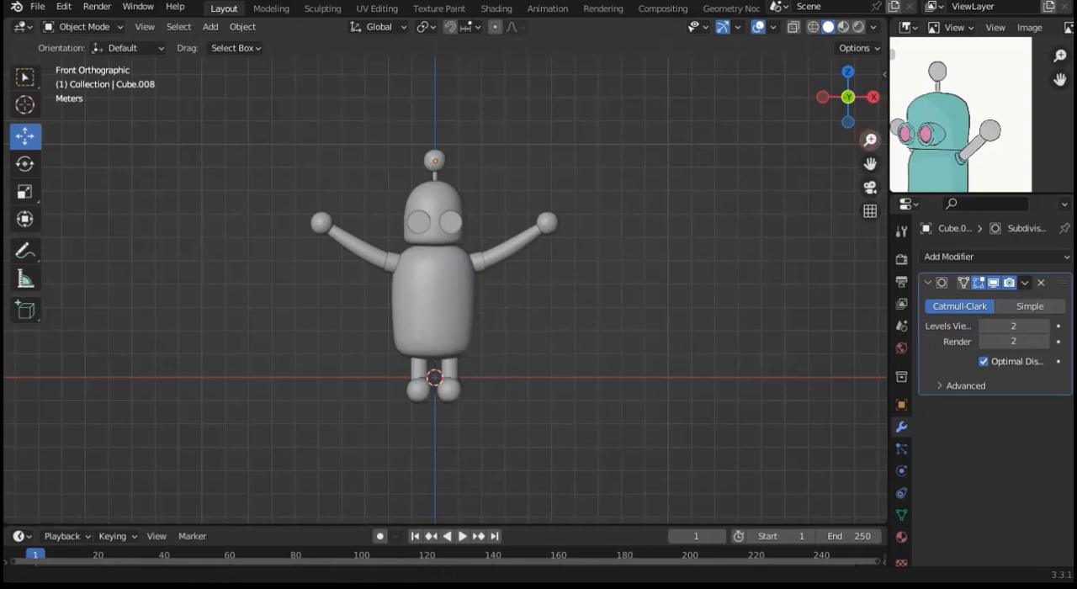
Step: Narrow the robot's head along the global X axis to about 0.92 and enter Edit Mode on its mesh
{"action": "scroll", "coordinate": [526, 169], "scroll_direction": "up", "scroll_amount": 5}
{"action": "scroll", "coordinate": [527, 169], "scroll_direction": "down", "scroll_amount": 2}
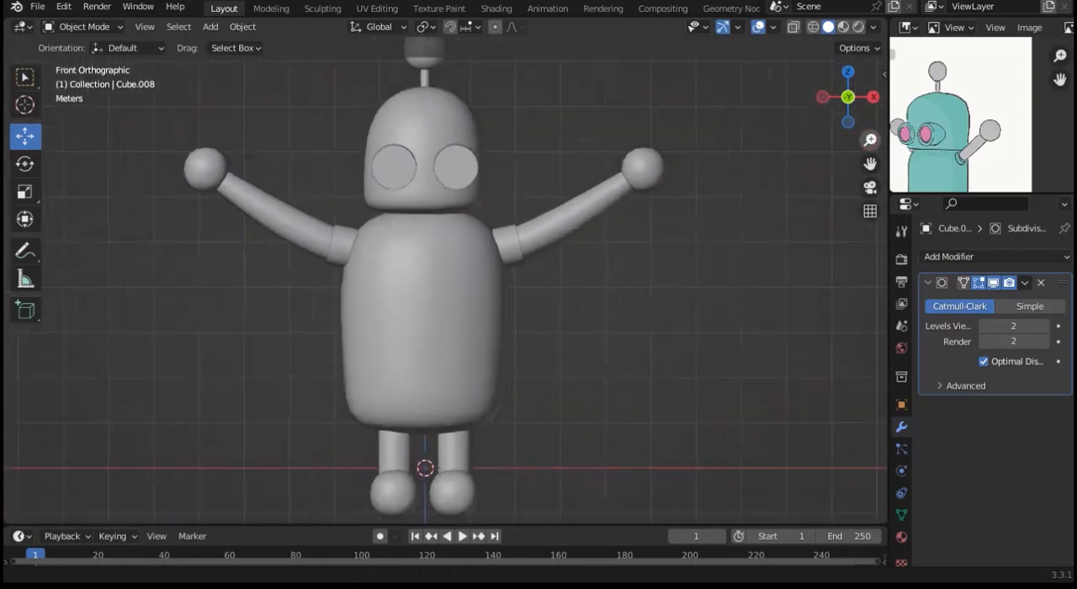
{"action": "left_click", "coordinate": [445, 162]}
{"action": "key", "text": "s"}
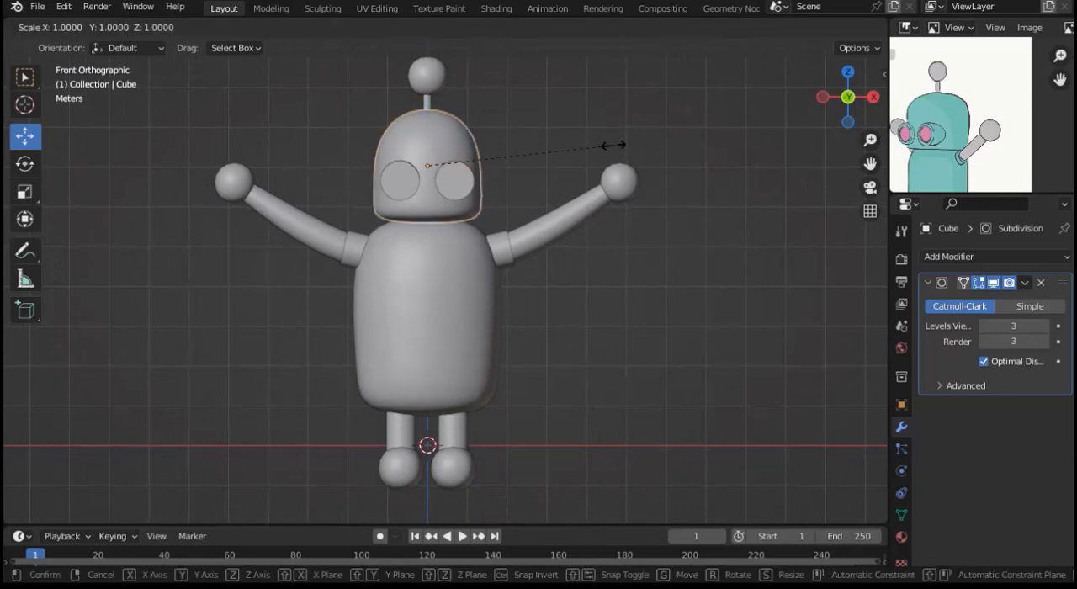
{"action": "key", "text": "x"}
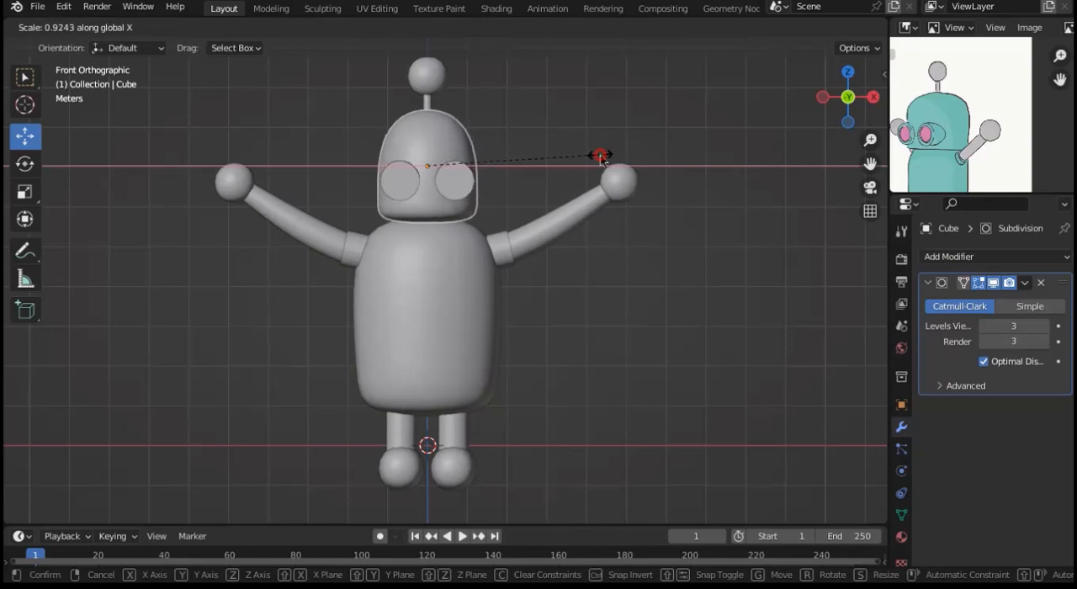
{"action": "left_click", "coordinate": [600, 160]}
{"action": "key", "text": "Tab"}
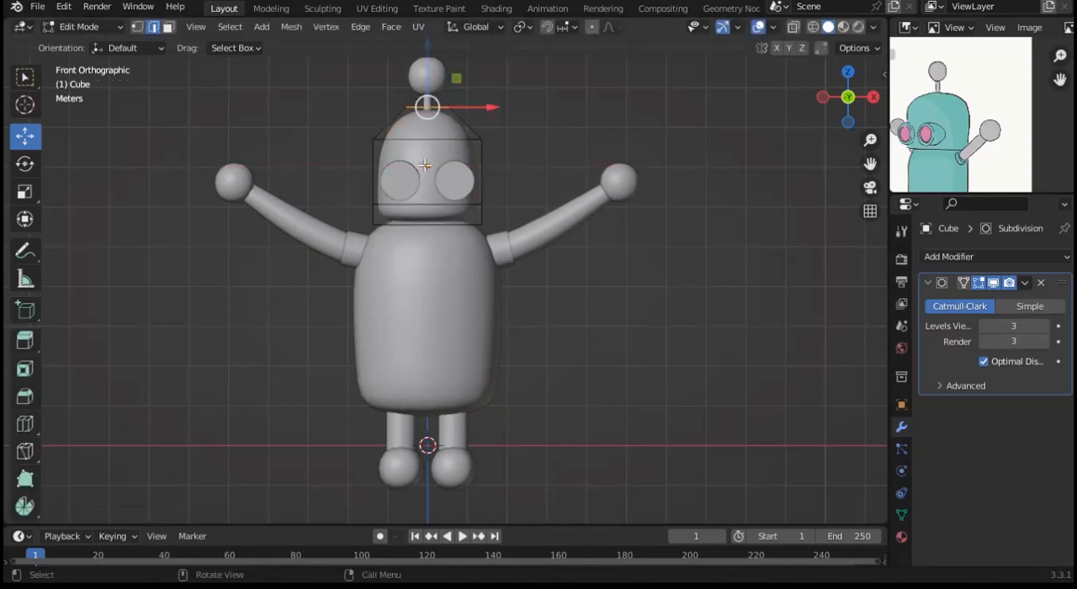
{"action": "left_click_drag", "start_coordinate": [359, 129], "coordinate": [529, 157]}
{"action": "key", "text": "s"}
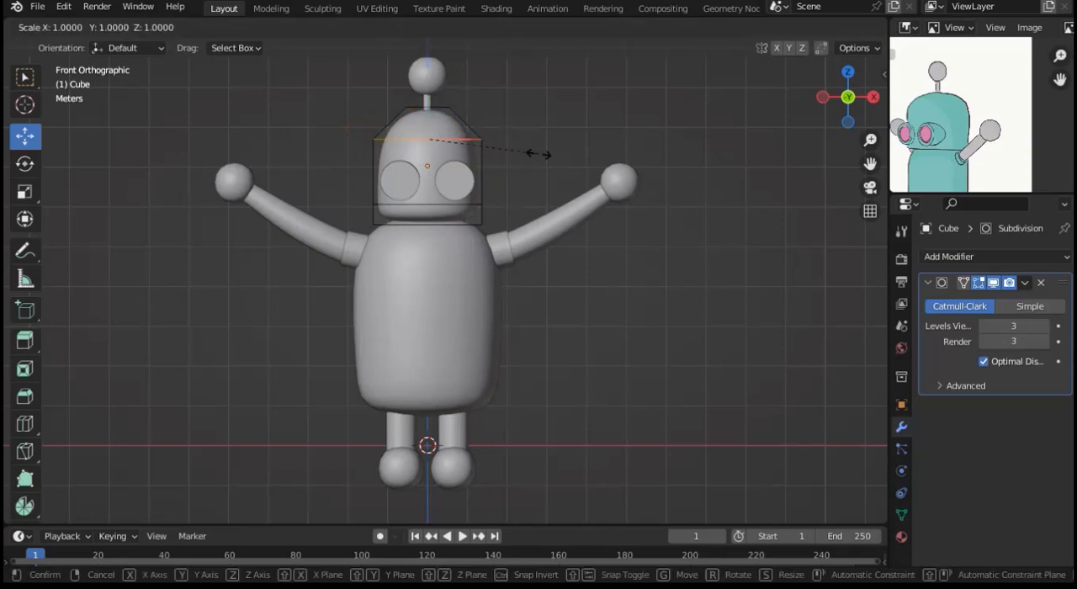
{"action": "left_click", "coordinate": [545, 154]}
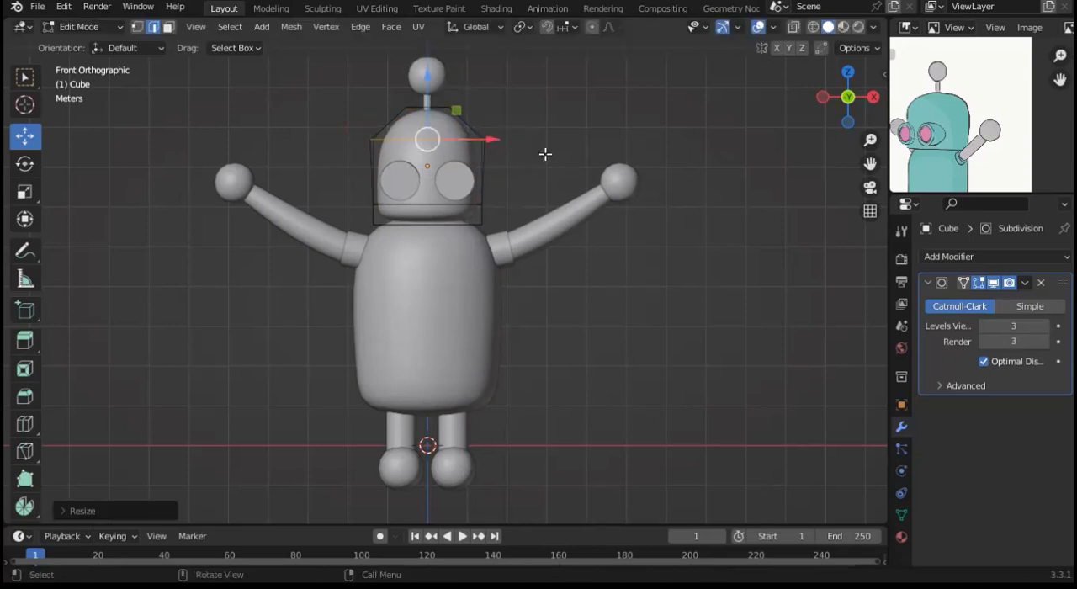
{"action": "key", "text": "ctrl+z"}
Step: Turn on X-ray and slightly enlarge the complete edge loop at the base of the head's dome
{"action": "key", "text": "alt+z"}
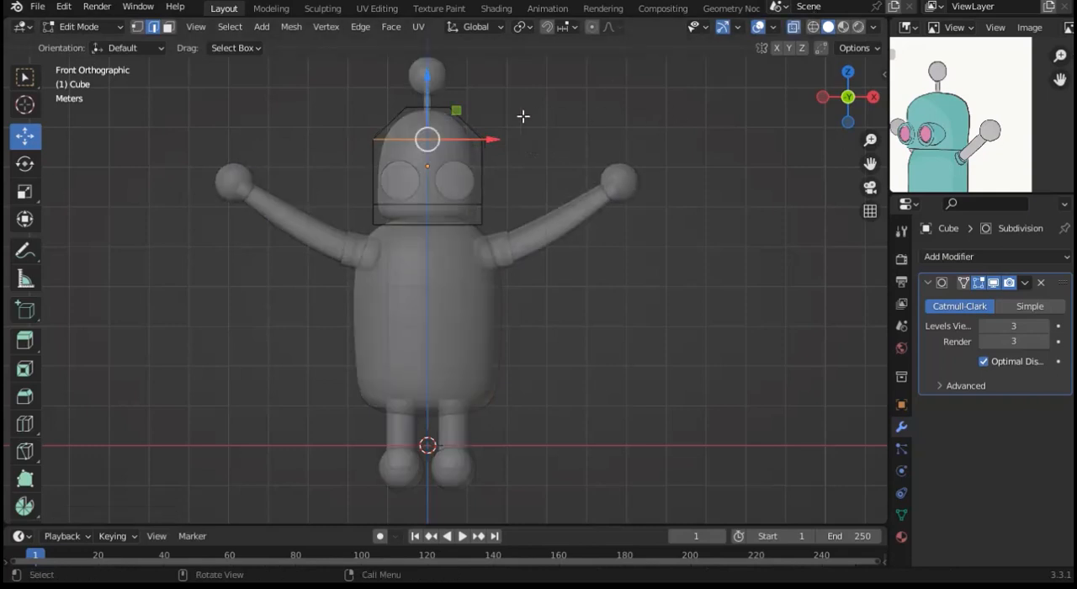
{"action": "left_click_drag", "start_coordinate": [347, 138], "coordinate": [536, 149]}
{"action": "key", "text": "s"}
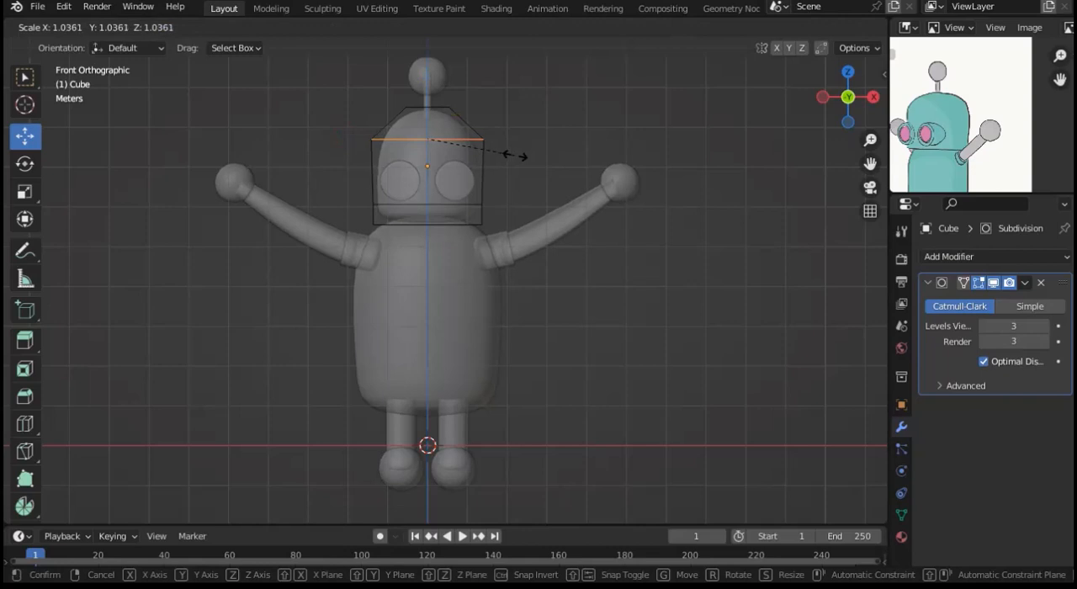
{"action": "left_click", "coordinate": [519, 156]}
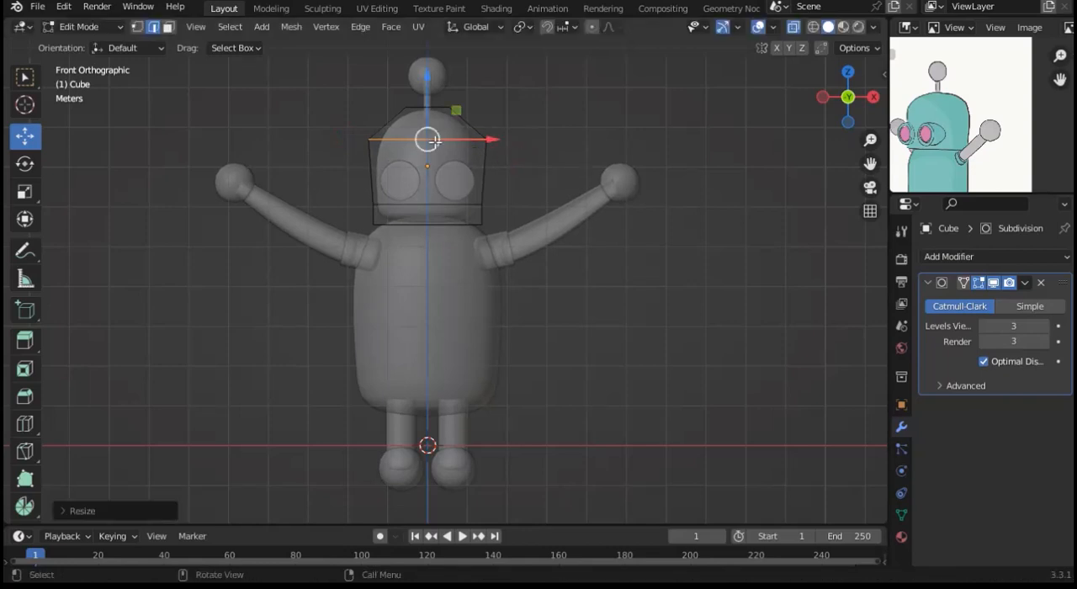
Step: Shrink the topmost vertices of the head to about 0.8, then return to Object Mode with X-ray off
{"action": "left_click_drag", "start_coordinate": [372, 88], "coordinate": [501, 123]}
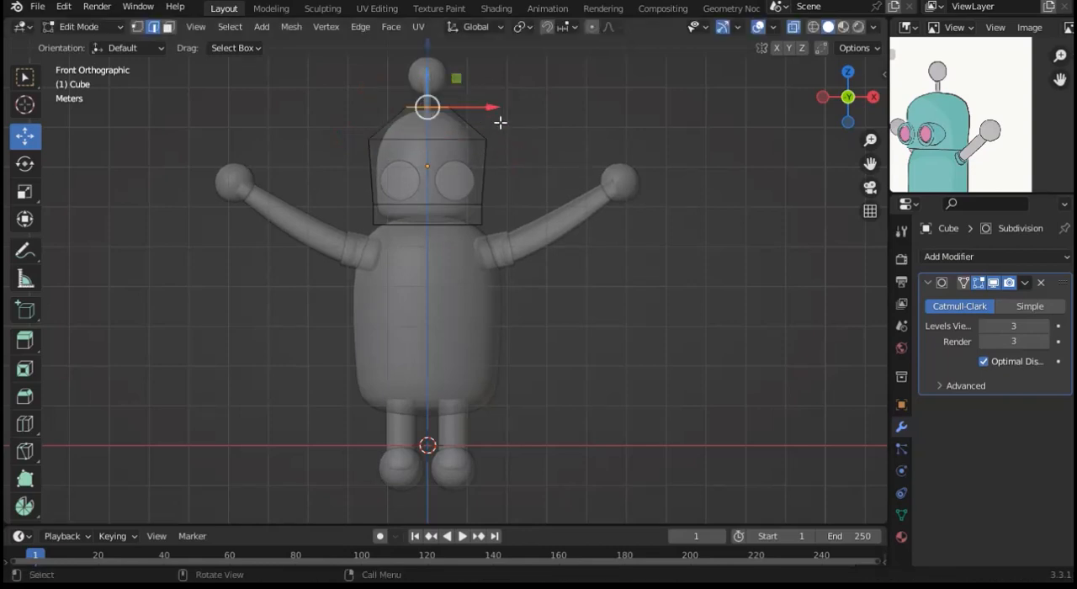
{"action": "key", "text": "s"}
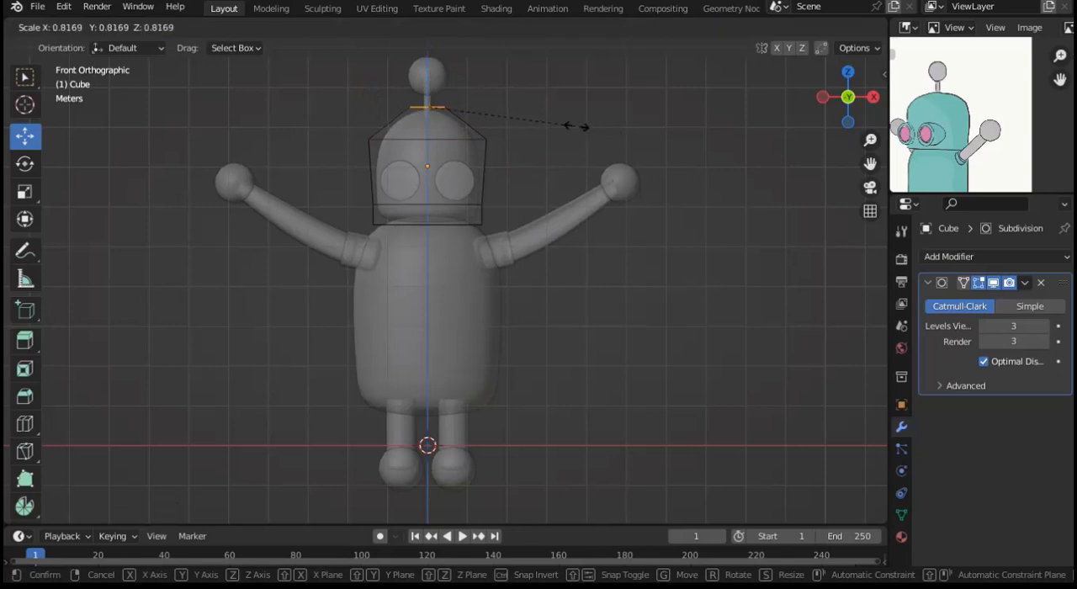
{"action": "left_click", "coordinate": [570, 125]}
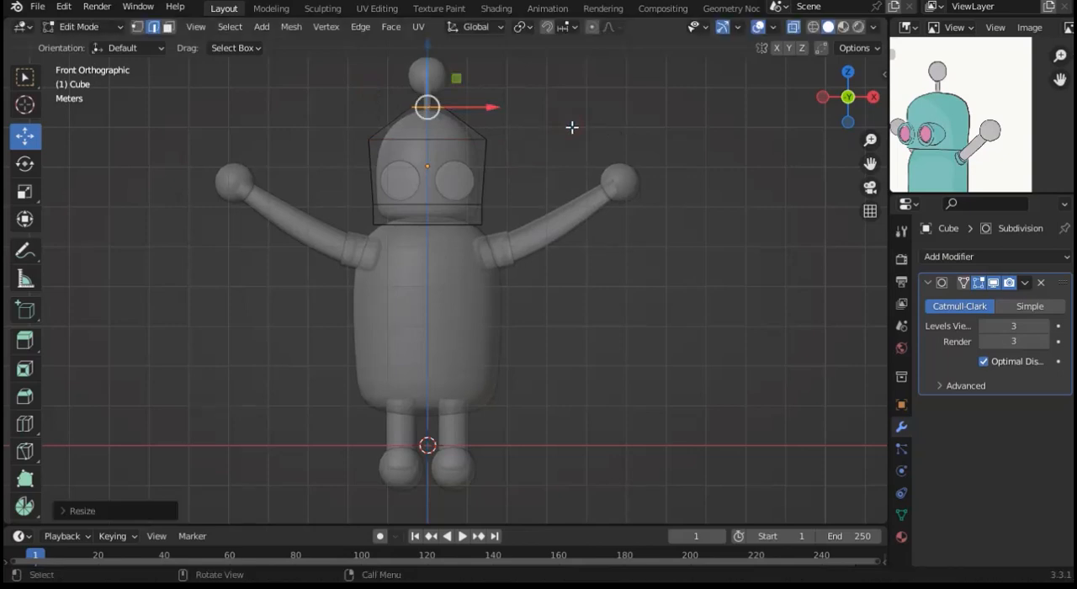
{"action": "key", "text": "Tab"}
{"action": "key", "text": "alt+z"}
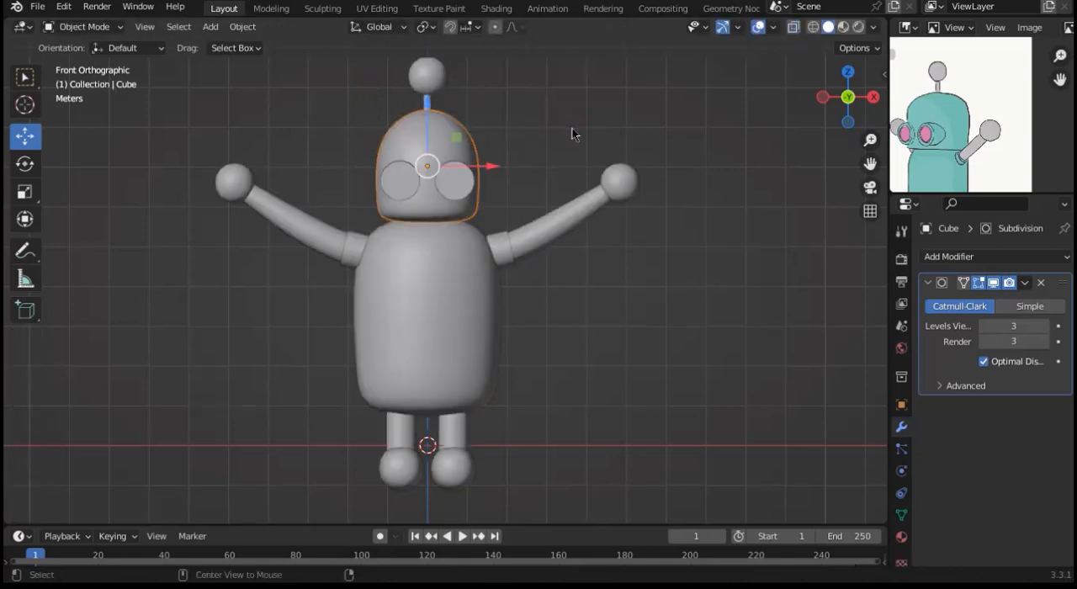
Step: Scale down the mirrored eye cylinders and raise them slightly on the face
{"action": "left_click", "coordinate": [447, 186]}
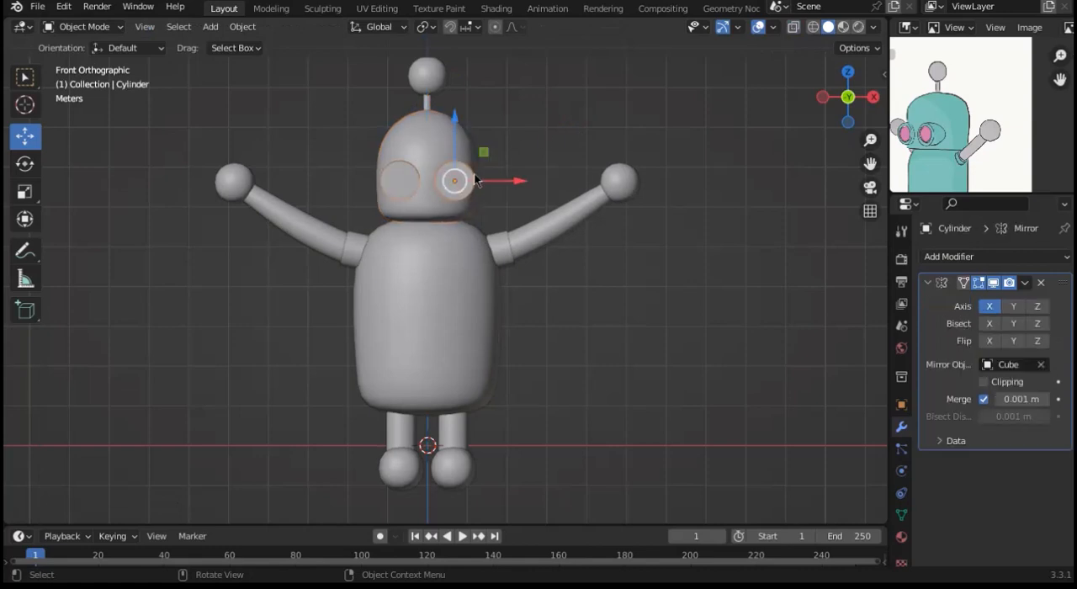
{"action": "key", "text": "s"}
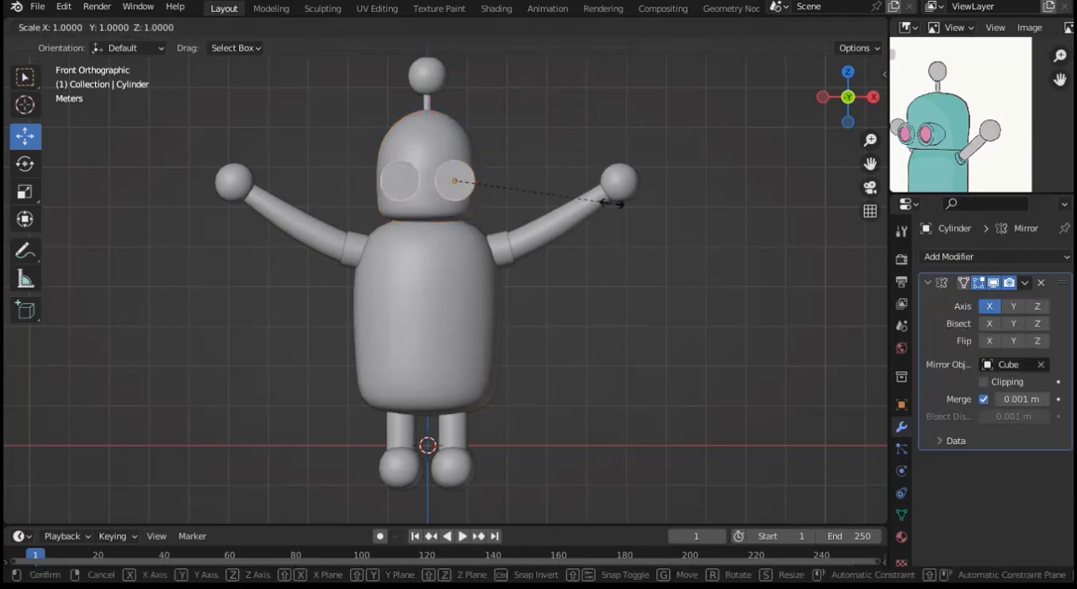
{"action": "left_click", "coordinate": [559, 201]}
{"action": "left_click_drag", "start_coordinate": [457, 141], "coordinate": [457, 131]}
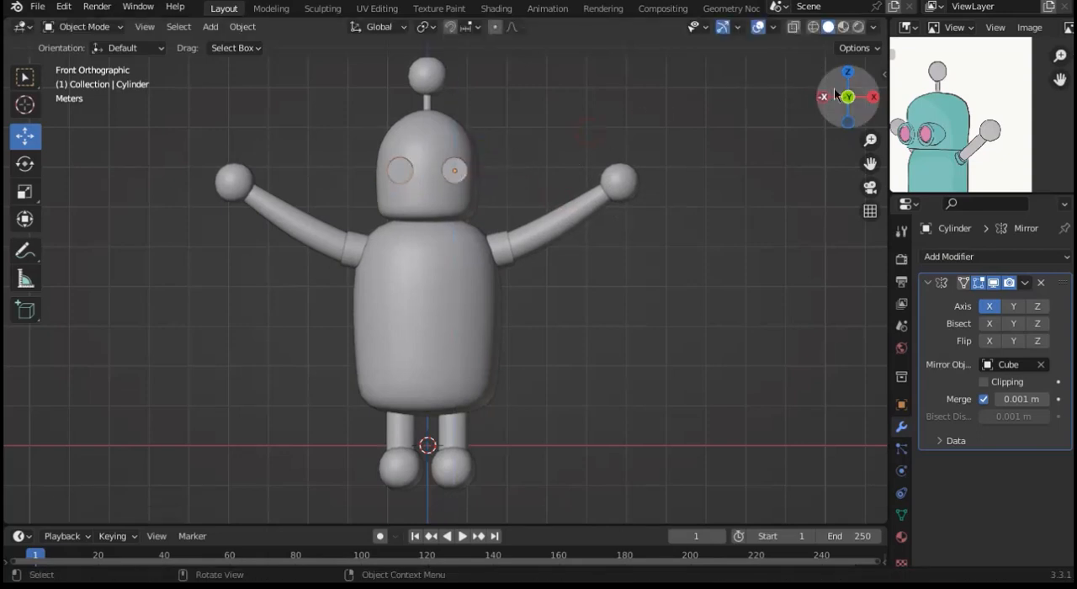
Step: Add two closely spaced loop cuts around the eye cylinder's barrel, just behind its flared rim
{"action": "left_click_drag", "start_coordinate": [847, 97], "coordinate": [870, 105]}
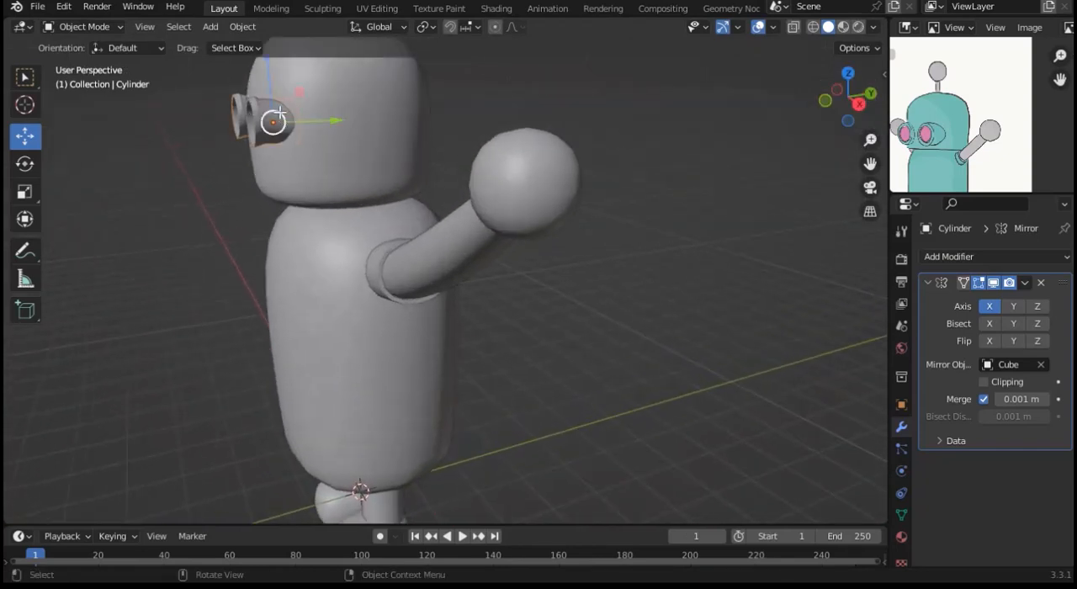
{"action": "key", "text": "Tab"}
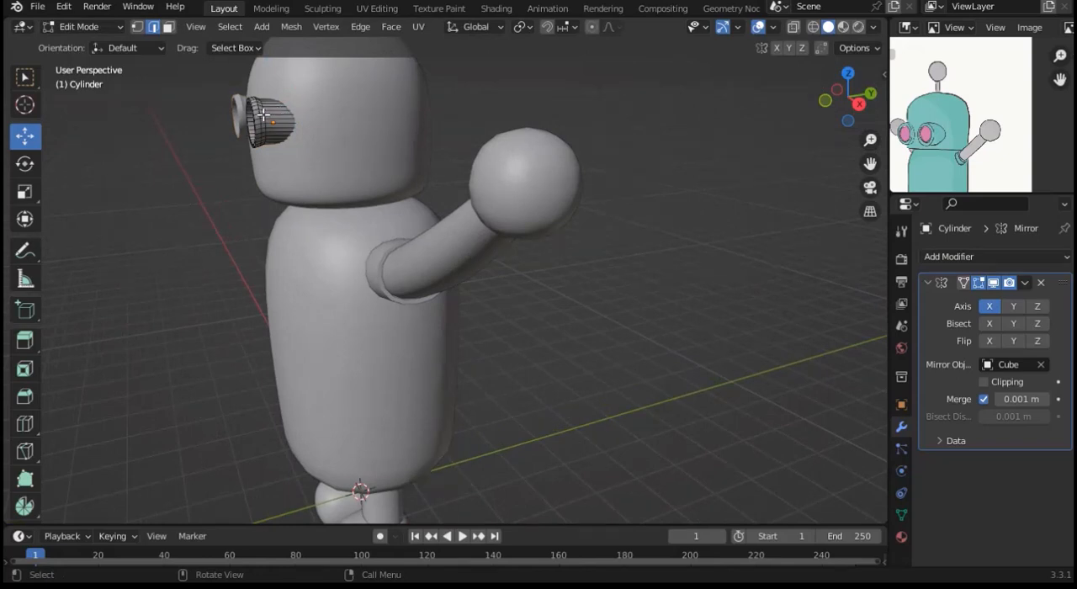
{"action": "key", "text": "ctrl+r"}
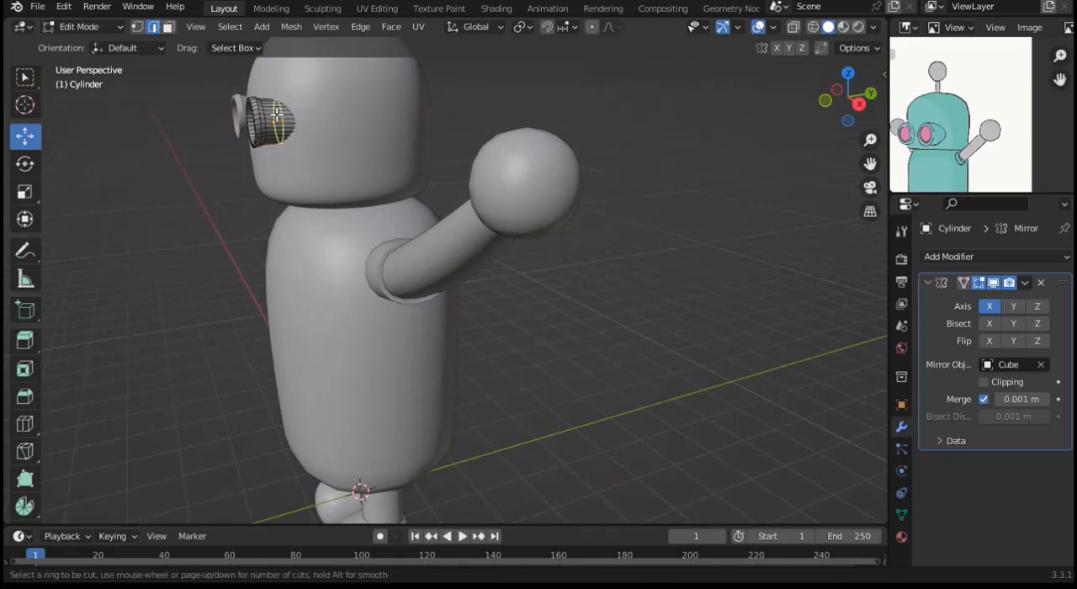
{"action": "left_click", "coordinate": [276, 115]}
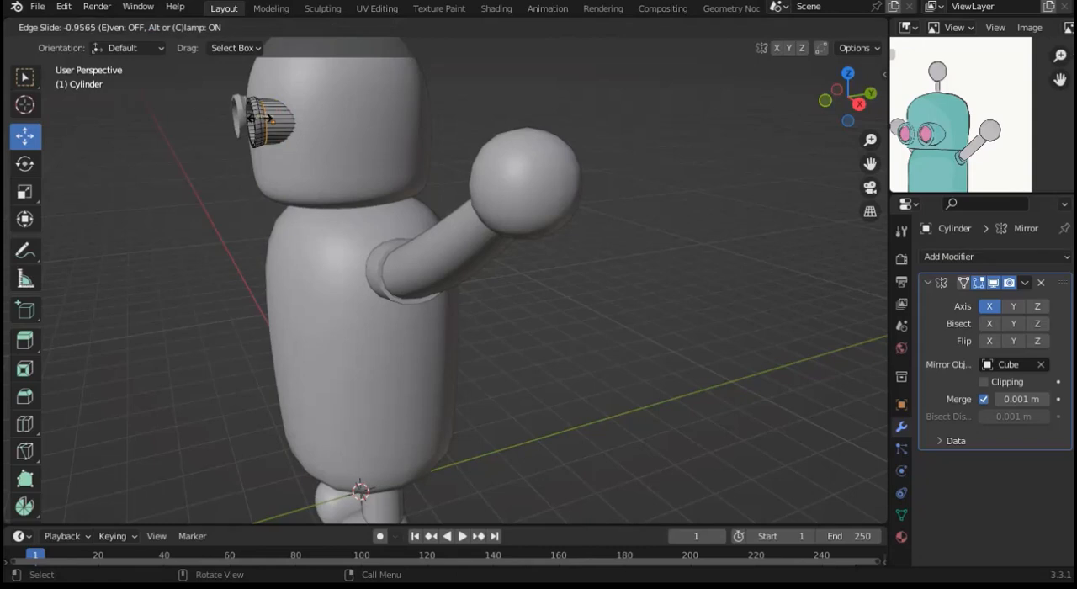
{"action": "left_click", "coordinate": [268, 119]}
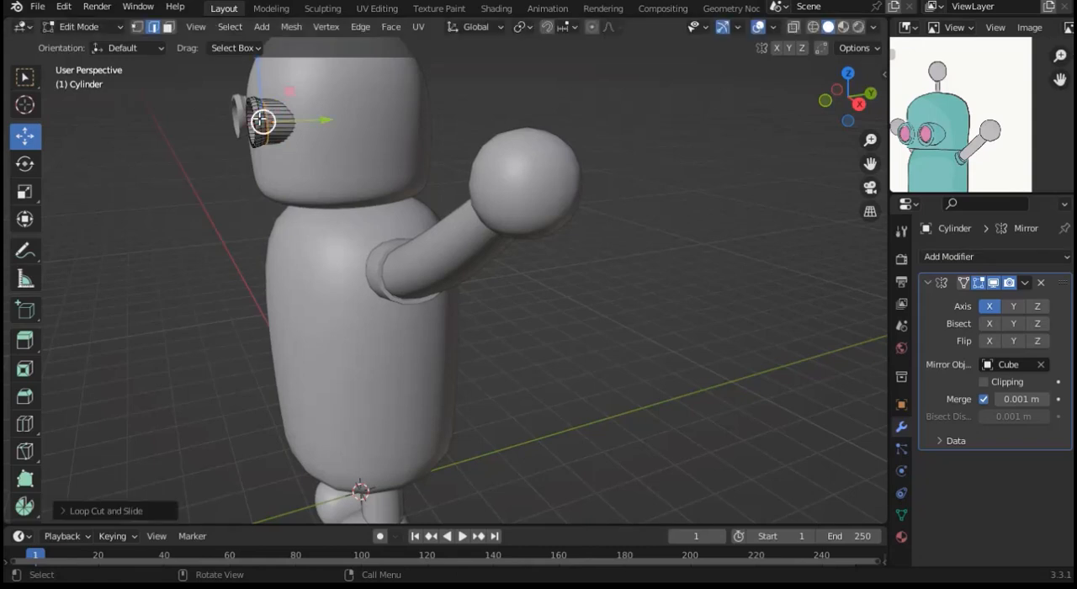
{"action": "key", "text": "ctrl+r"}
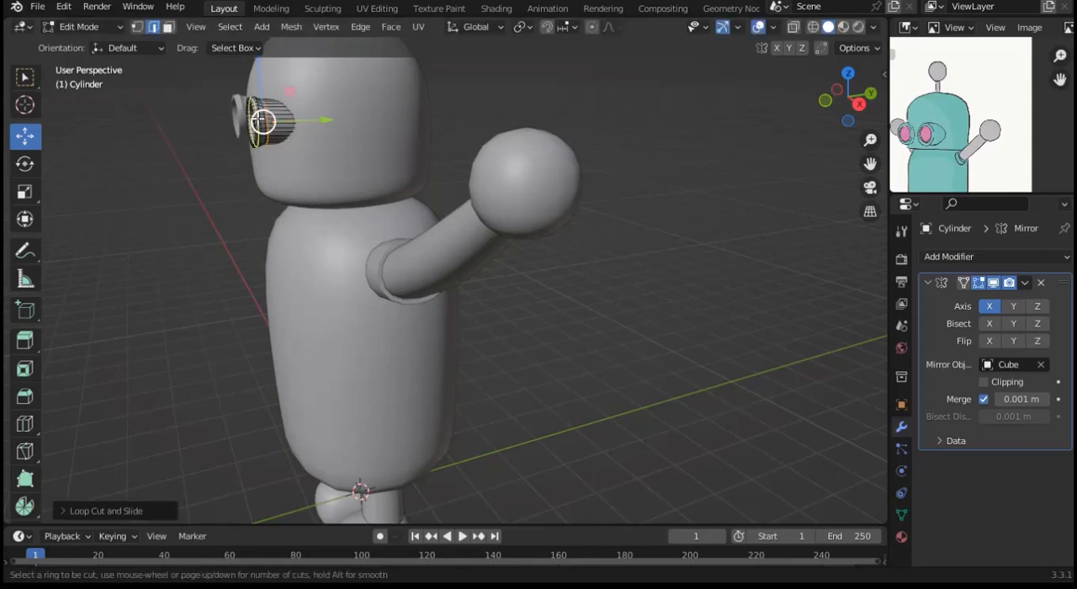
{"action": "left_click", "coordinate": [262, 120]}
{"action": "left_click", "coordinate": [261, 122]}
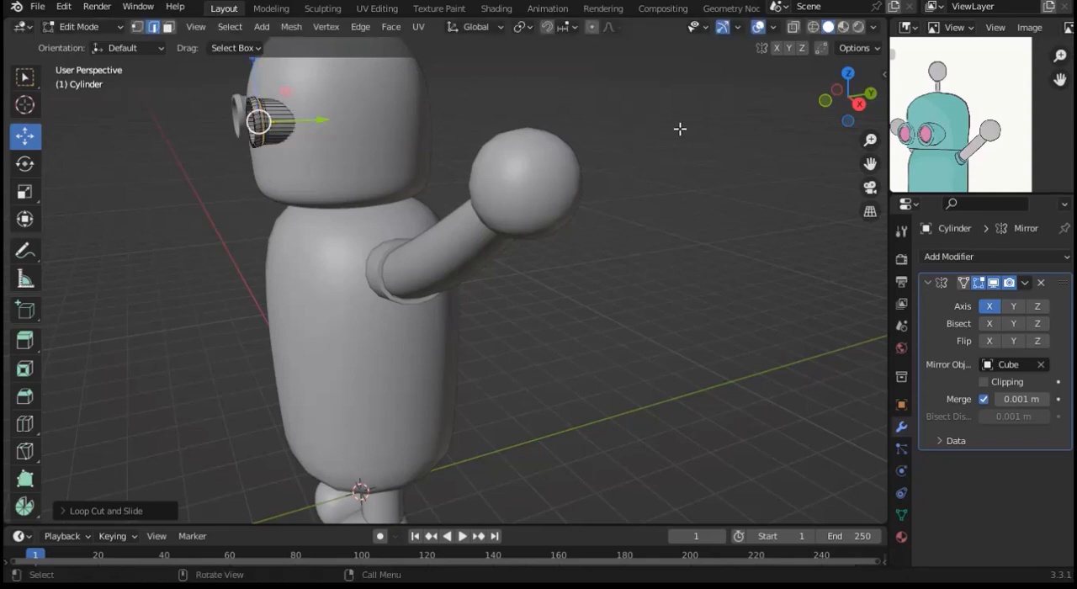
Step: Form a groove behind the eye's rim by shrinking the selected loop inward about 0.11 m with Shrink/Fatten, and leave Edit Mode
{"action": "left_click_drag", "start_coordinate": [870, 166], "coordinate": [872, 218]}
{"action": "left_click_drag", "start_coordinate": [870, 141], "coordinate": [869, 103]}
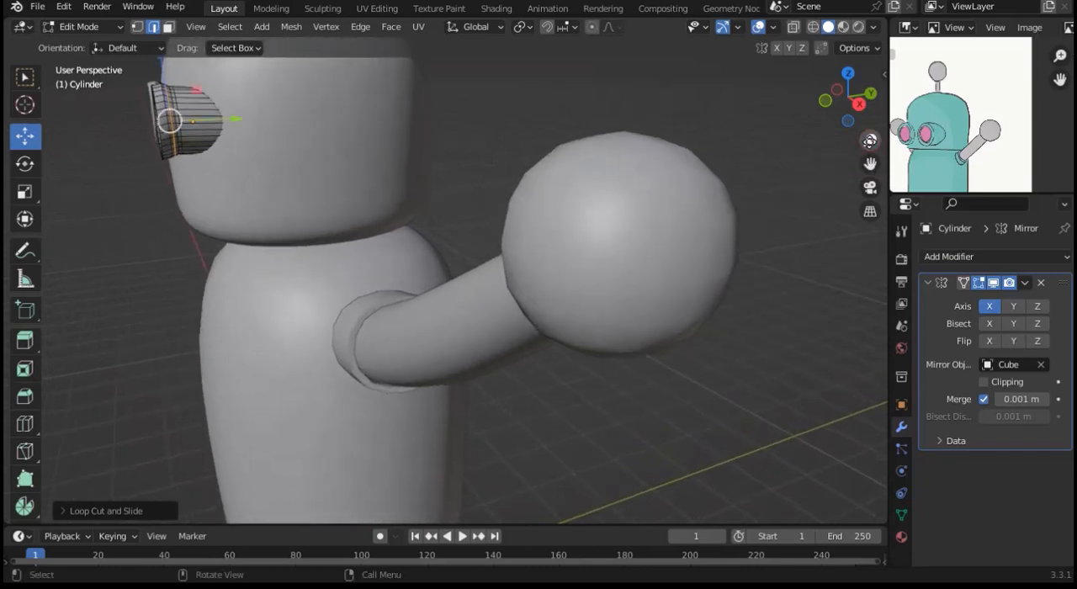
{"action": "left_click_drag", "start_coordinate": [870, 163], "coordinate": [915, 259]}
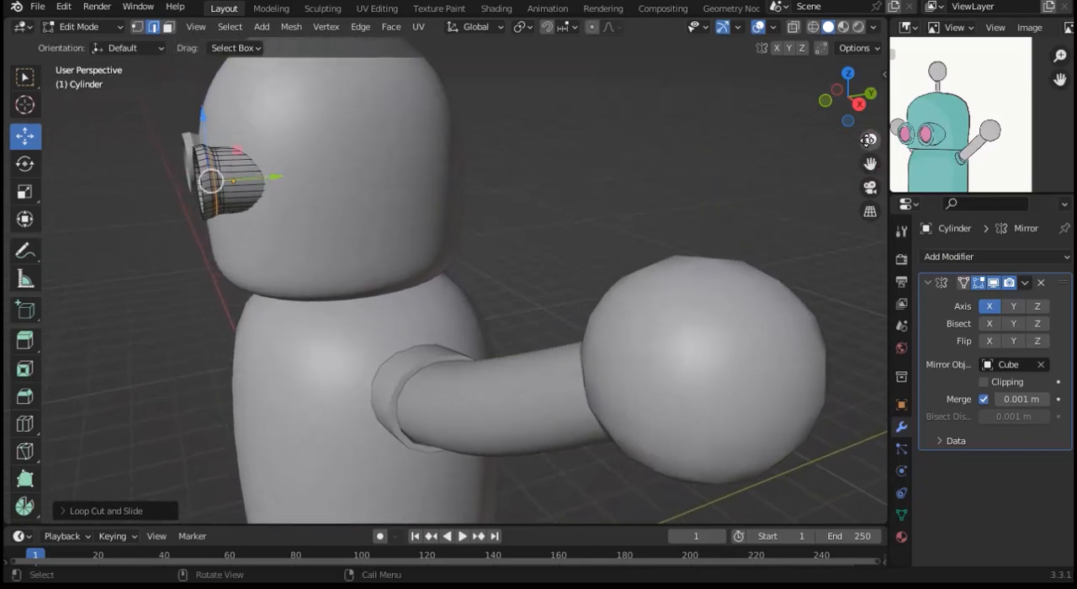
{"action": "left_click_drag", "start_coordinate": [870, 140], "coordinate": [870, 112]}
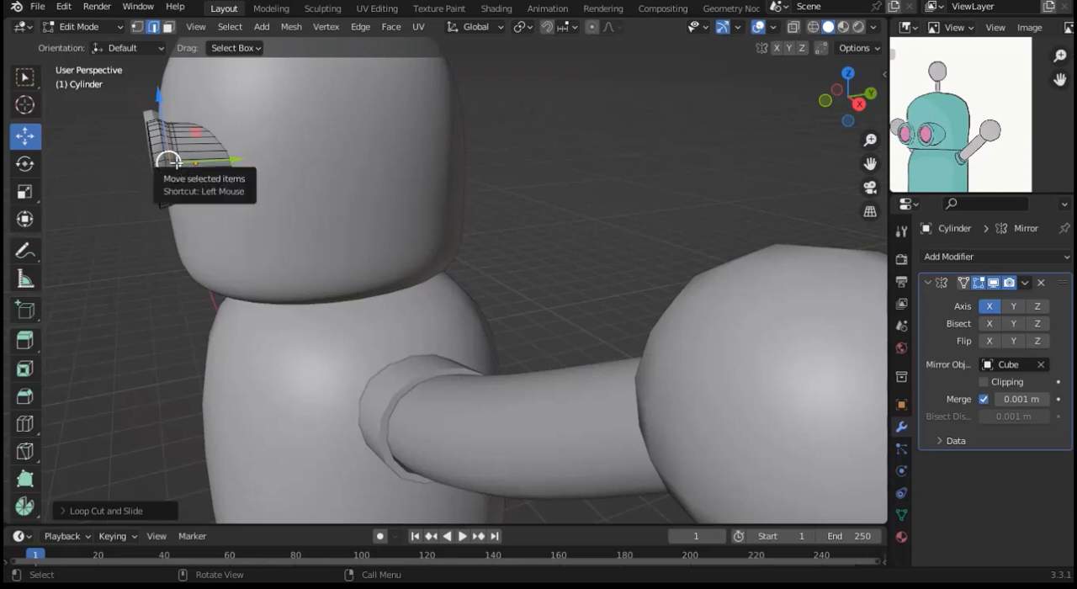
{"action": "left_click_drag", "start_coordinate": [168, 160], "coordinate": [175, 164]}
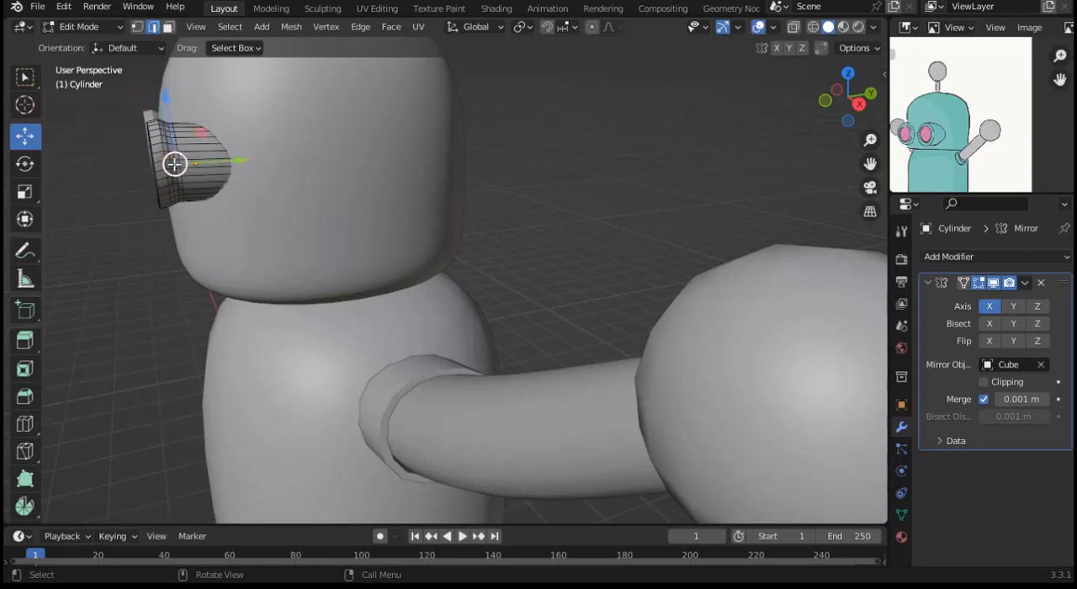
{"action": "left_click", "coordinate": [174, 164], "text": "alt"}
{"action": "key", "text": "alt+s"}
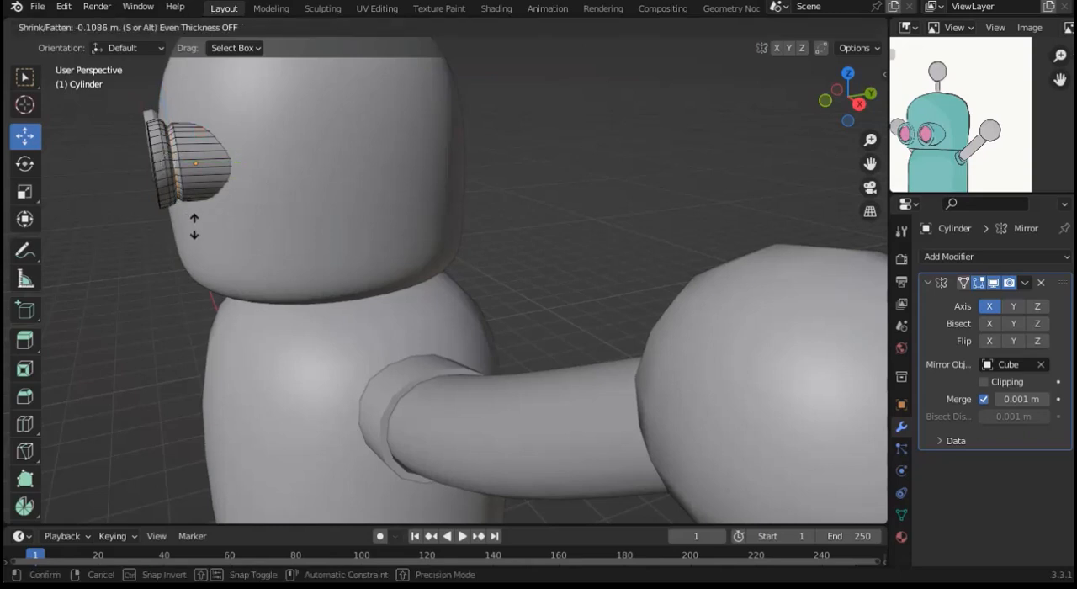
{"action": "left_click", "coordinate": [194, 226]}
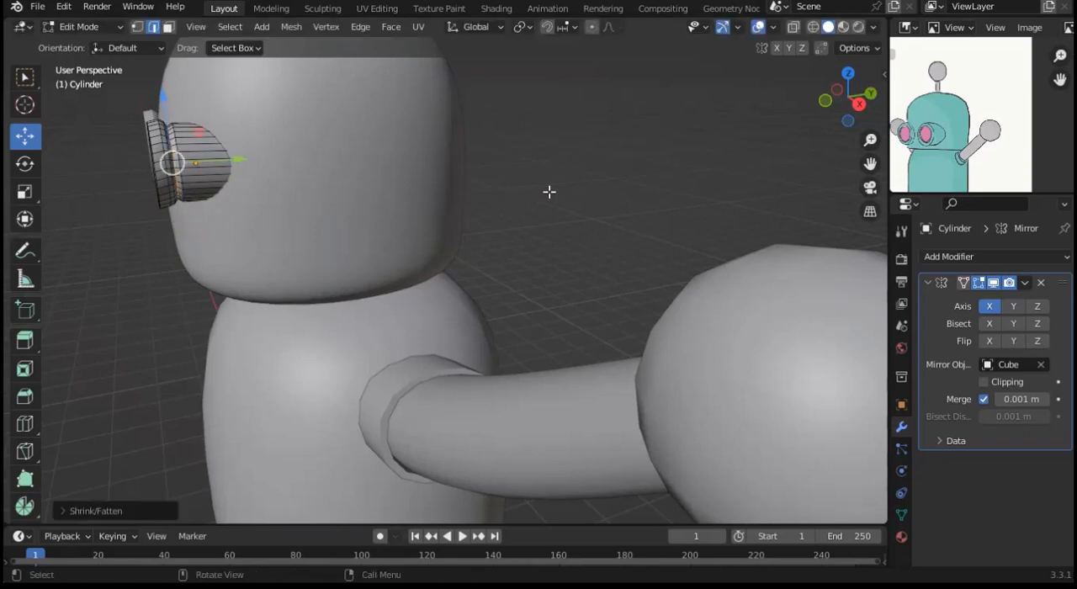
{"action": "key", "text": "alt+a"}
{"action": "key", "text": "Tab"}
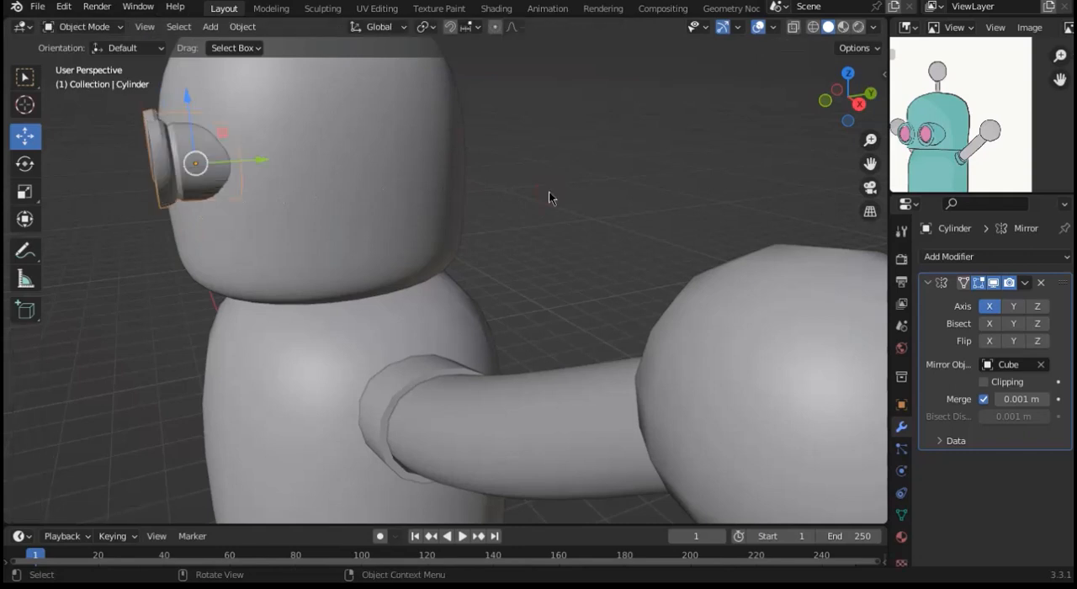
Step: Apply Shade Smooth to the eye cylinders
{"action": "left_click", "coordinate": [548, 197]}
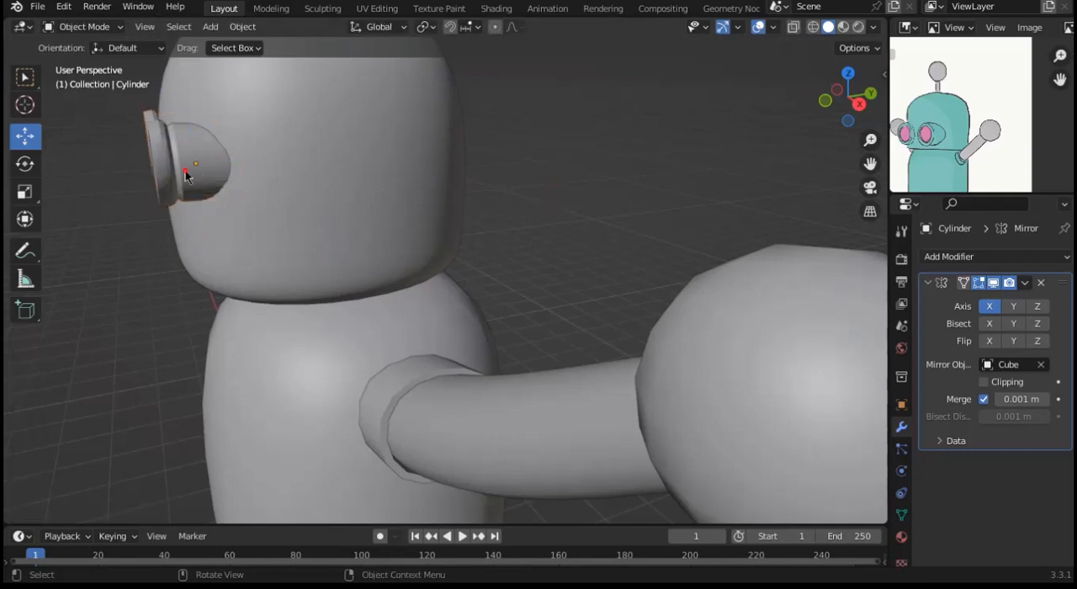
{"action": "left_click", "coordinate": [188, 173]}
{"action": "right_click", "coordinate": [187, 174]}
{"action": "left_click", "coordinate": [173, 173]}
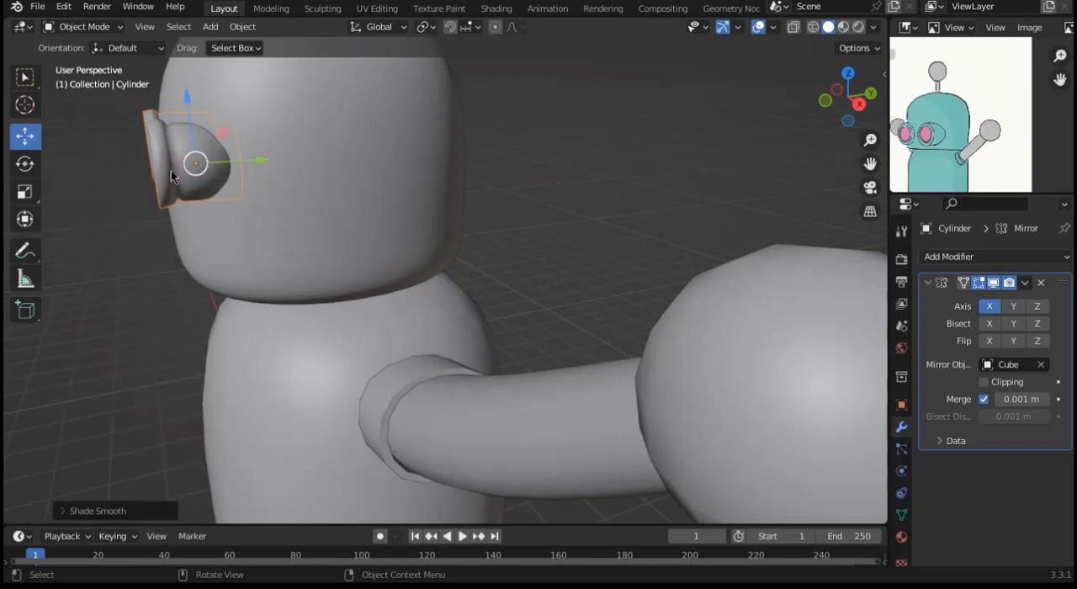
Step: Add two loop cuts around the eye's front rim, one near its inner edge and one near its outer edge, and leave Edit Mode
{"action": "left_click_drag", "start_coordinate": [833, 104], "coordinate": [921, 104]}
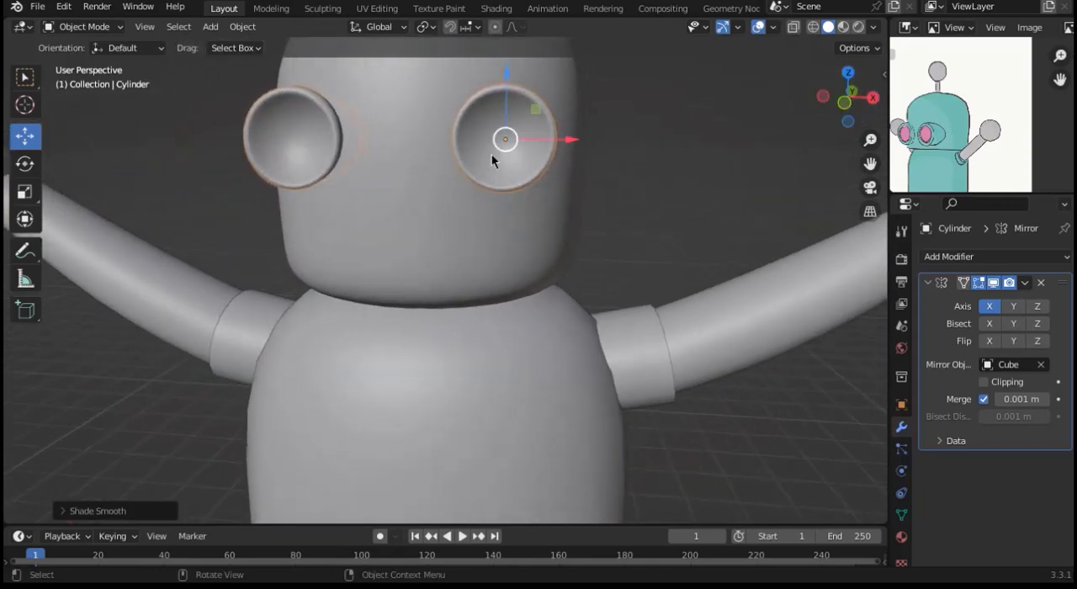
{"action": "key", "text": "Tab"}
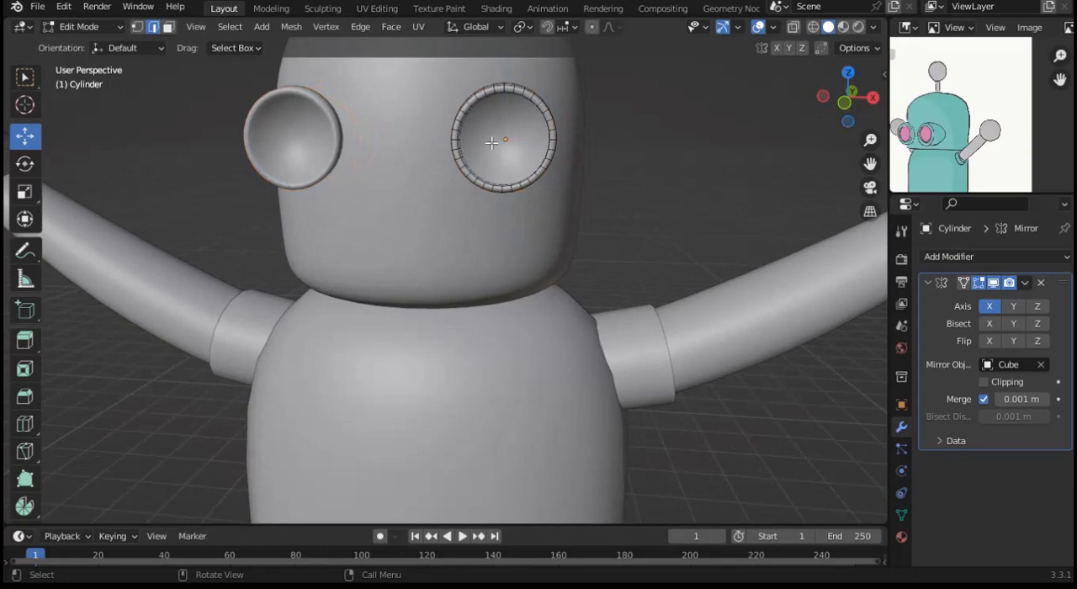
{"action": "key", "text": "ctrl+r"}
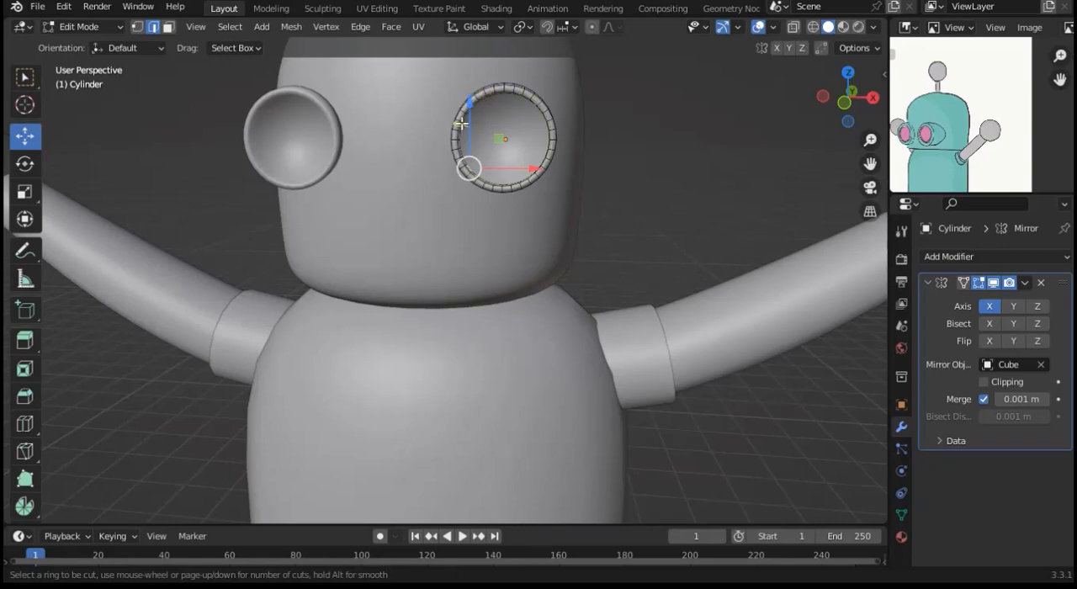
{"action": "left_click", "coordinate": [458, 121]}
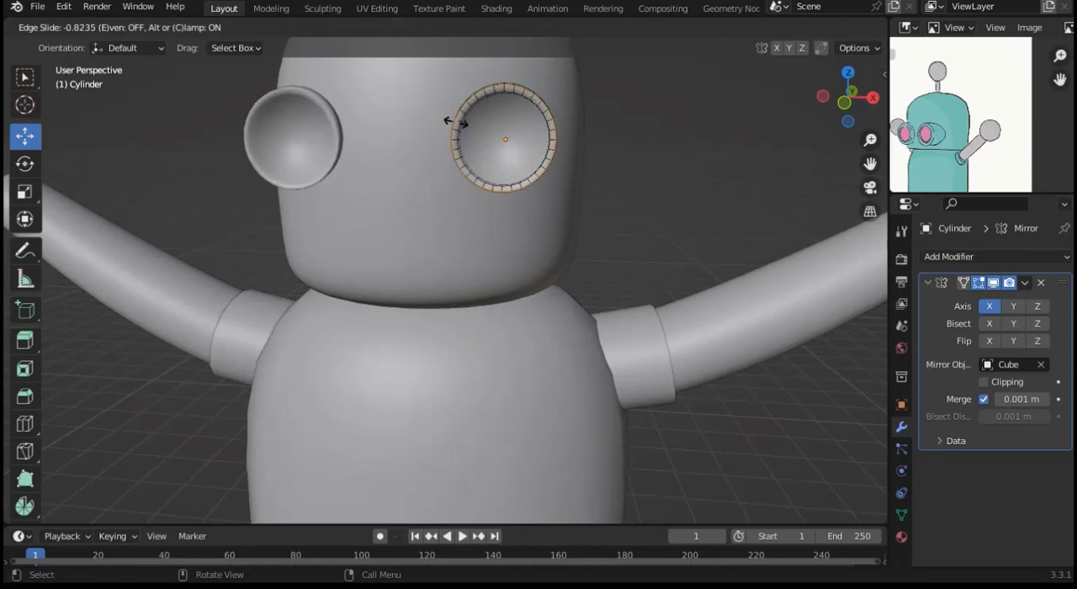
{"action": "left_click", "coordinate": [473, 131]}
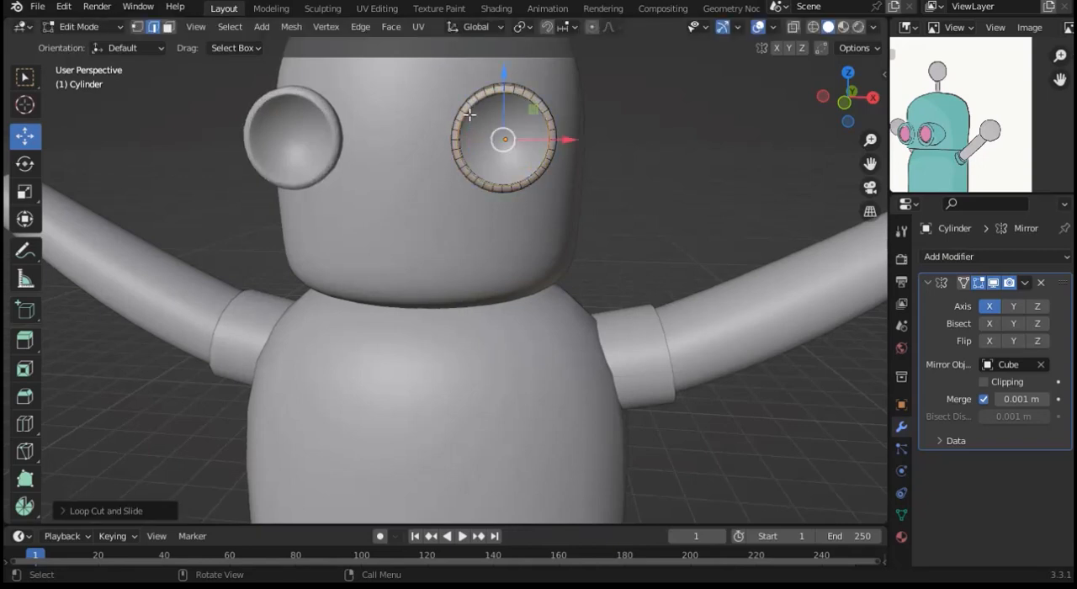
{"action": "key", "text": "ctrl+r"}
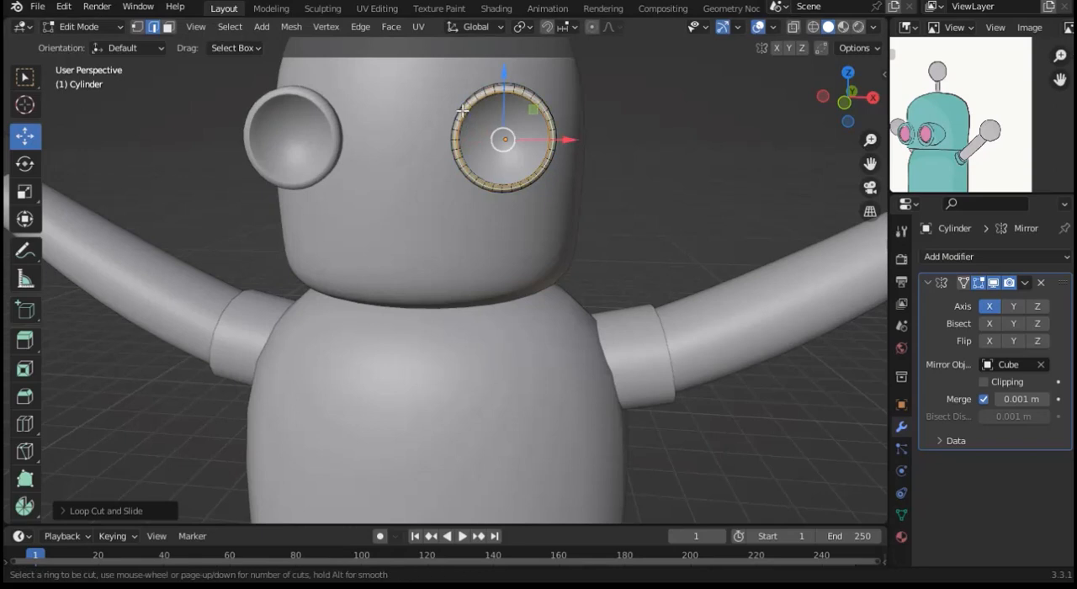
{"action": "left_click", "coordinate": [464, 111]}
{"action": "left_click", "coordinate": [439, 98]}
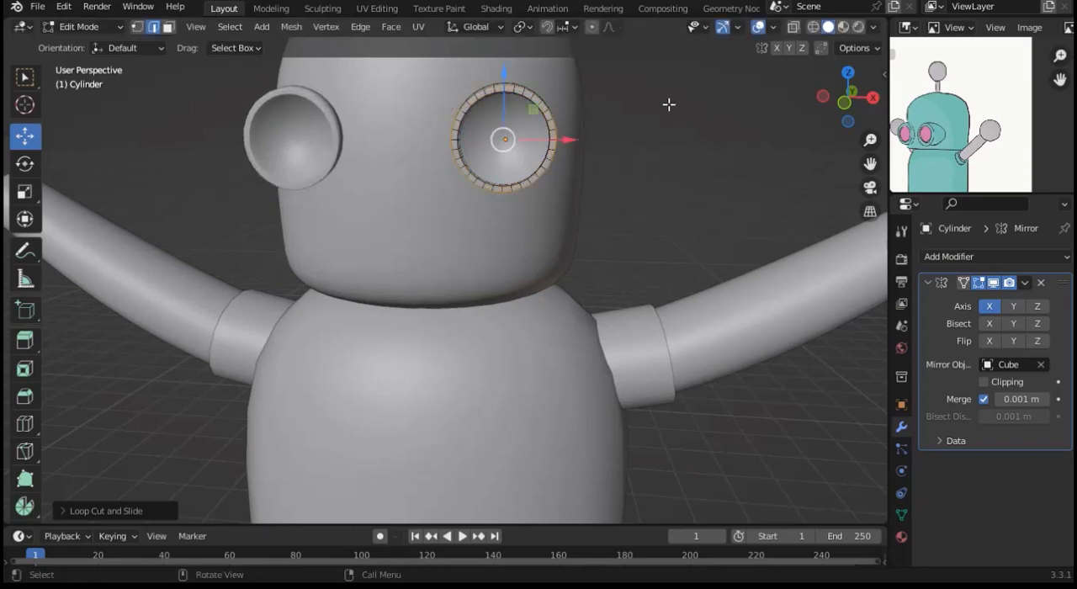
{"action": "key", "text": "Tab"}
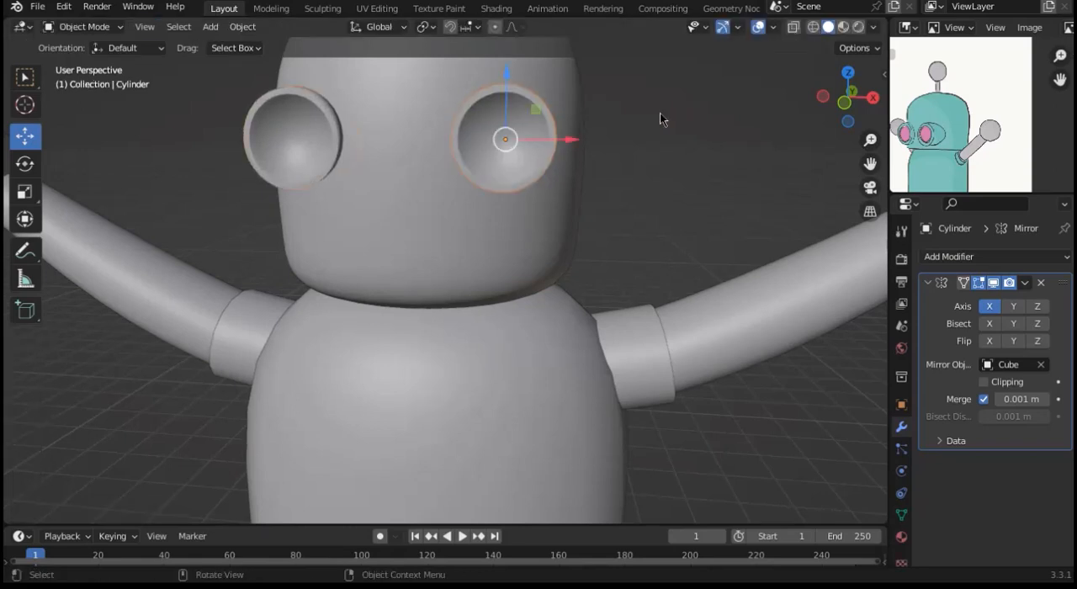
Step: Move the eye's recessed inner face forward along Y toward the rim, and return to Object Mode
{"action": "key", "text": "Tab"}
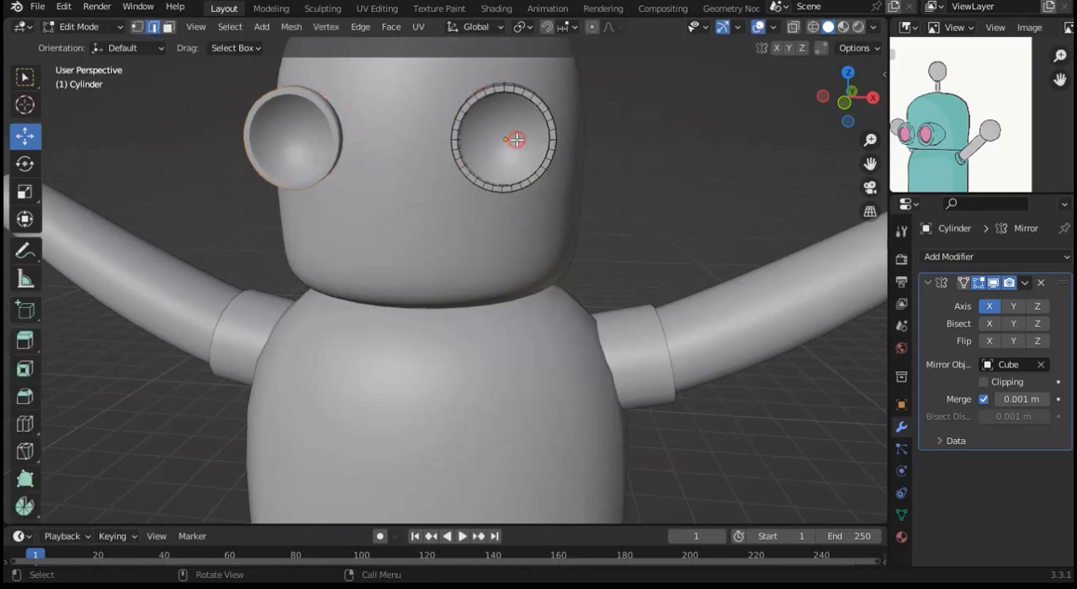
{"action": "left_click", "coordinate": [516, 139]}
{"action": "key", "text": "3"}
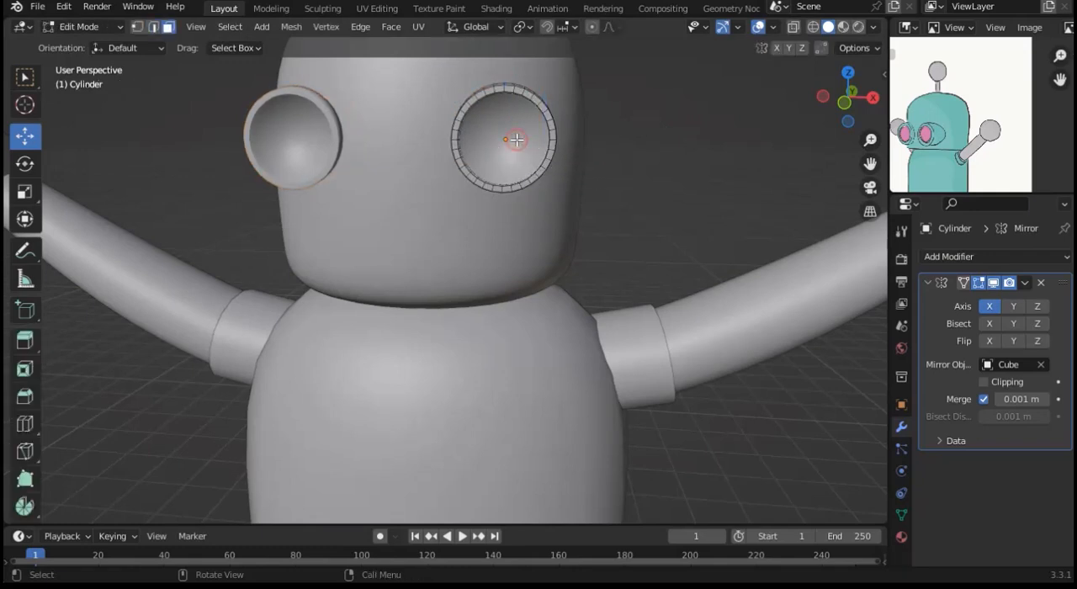
{"action": "left_click", "coordinate": [516, 140]}
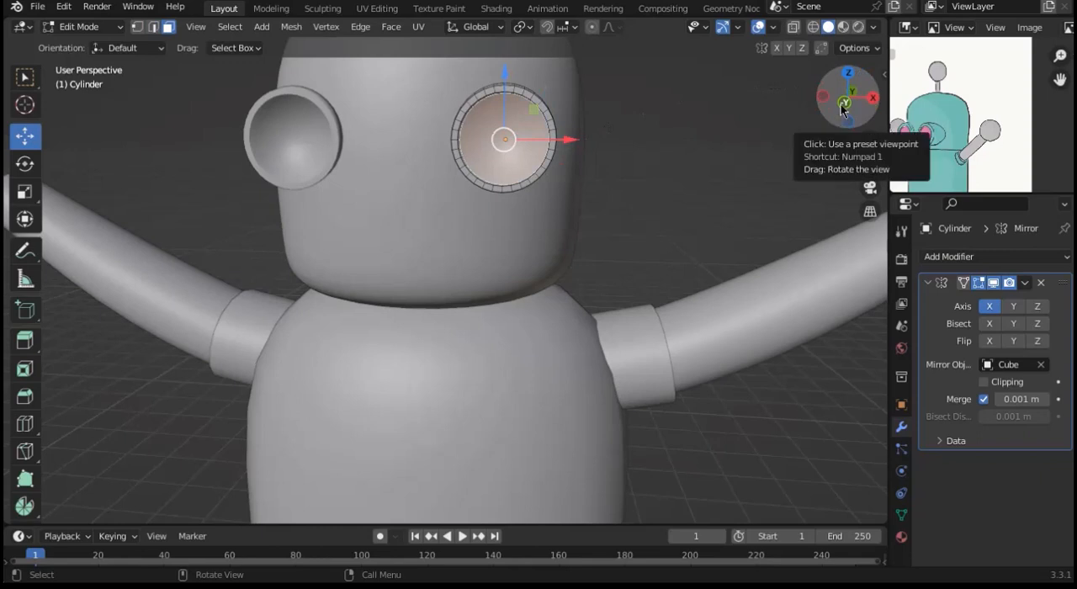
{"action": "left_click_drag", "start_coordinate": [841, 107], "coordinate": [809, 110]}
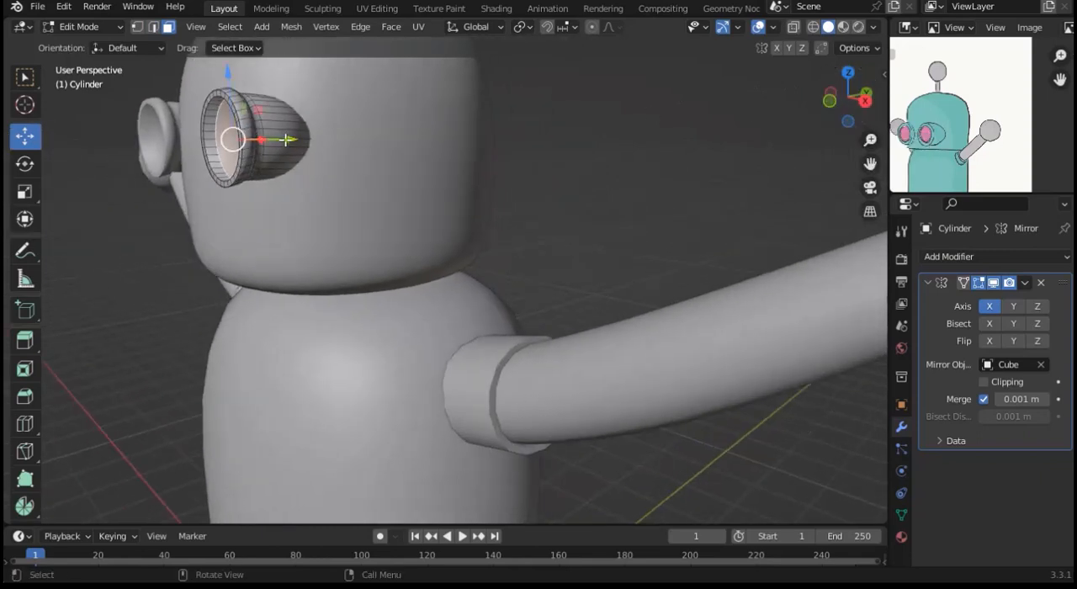
{"action": "left_click_drag", "start_coordinate": [286, 140], "coordinate": [271, 143]}
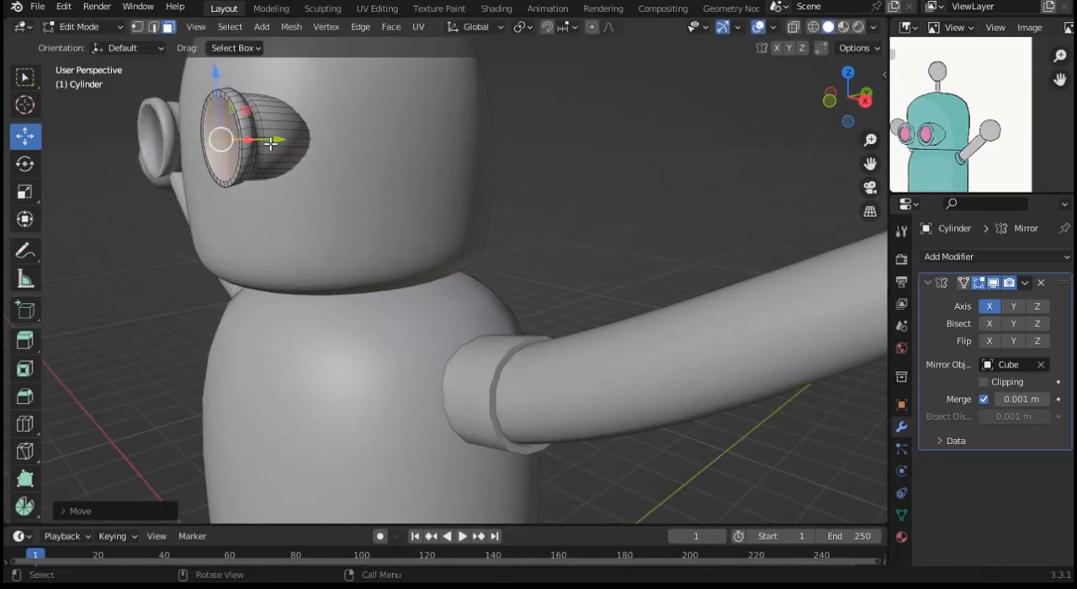
{"action": "key", "text": "Tab"}
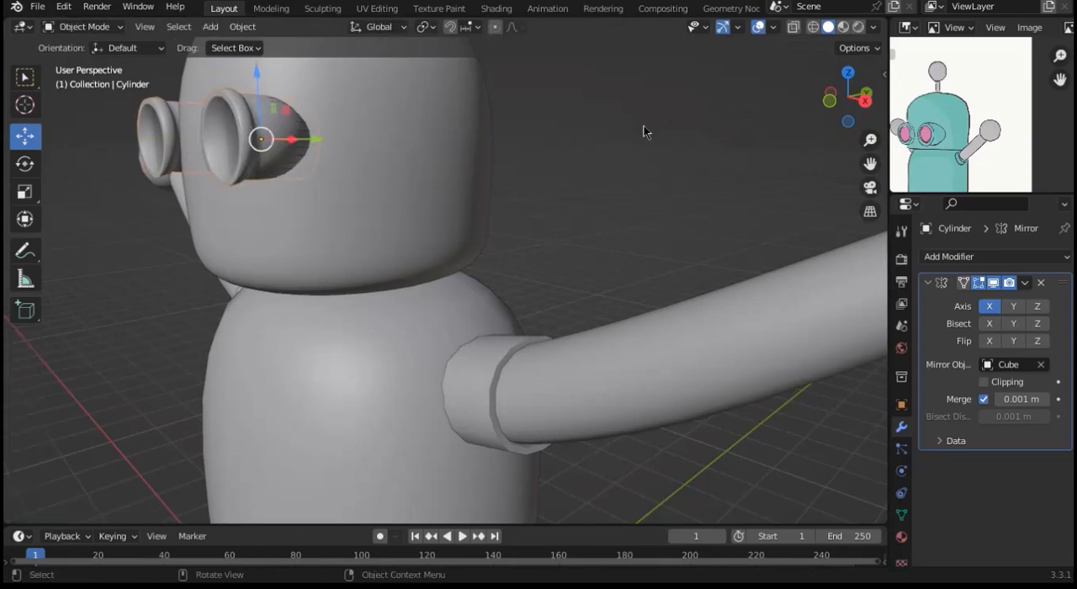
Step: Narrow the robot's torso by scaling it down along X in front view
{"action": "left_click_drag", "start_coordinate": [836, 111], "coordinate": [820, 109]}
{"action": "left_click_drag", "start_coordinate": [874, 142], "coordinate": [874, 252]}
{"action": "left_click", "coordinate": [847, 97]}
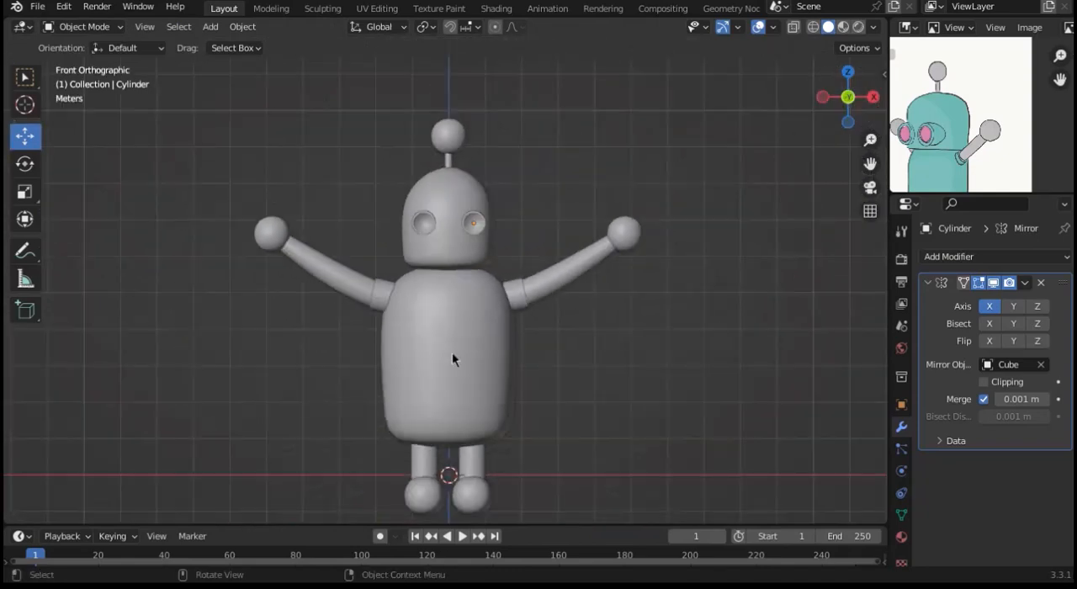
{"action": "left_click", "coordinate": [427, 384]}
{"action": "key", "text": "s"}
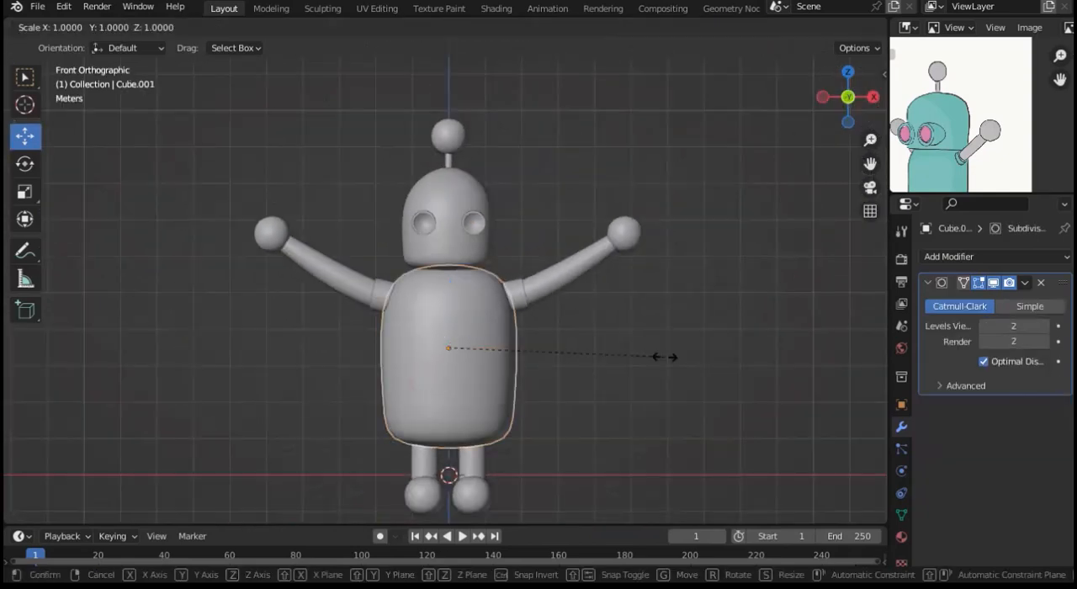
{"action": "key", "text": "x"}
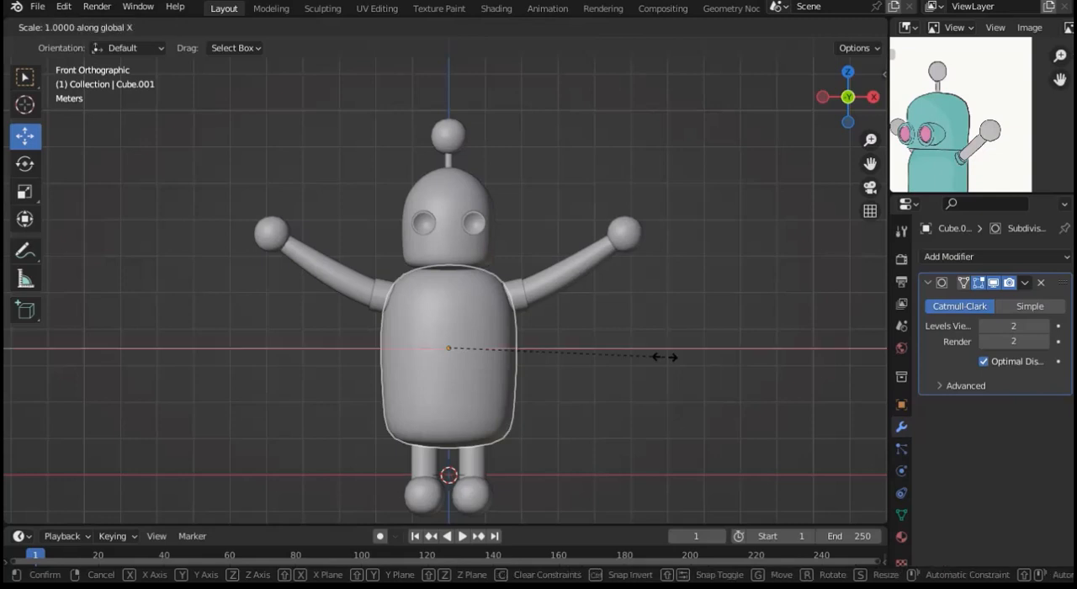
{"action": "left_click", "coordinate": [633, 363]}
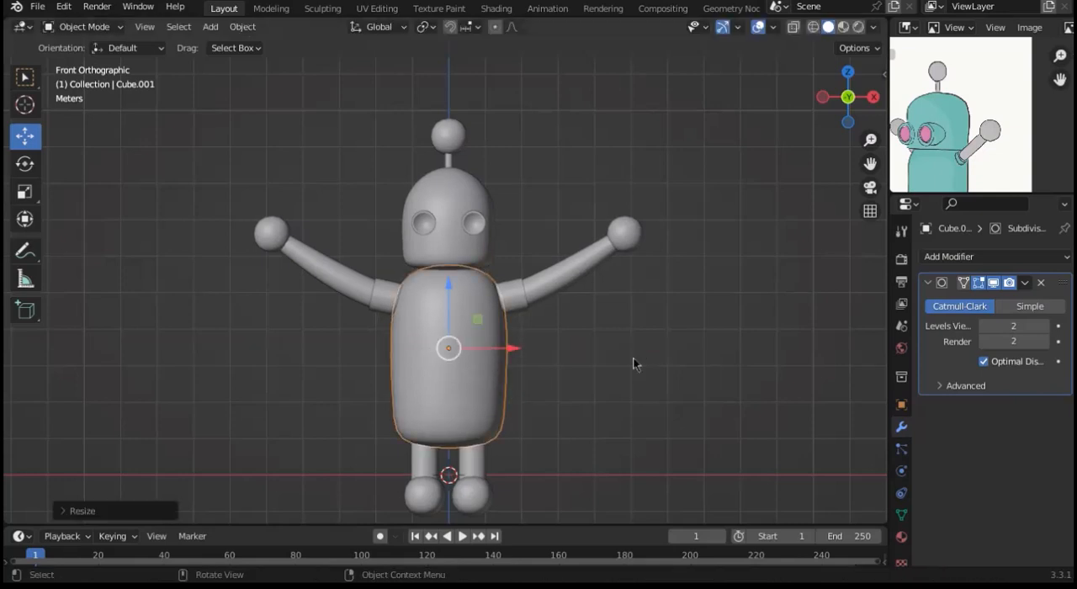
Step: Scale the torso to about 0.9 along Z and raise it slightly toward the head
{"action": "key", "text": "s"}
{"action": "key", "text": "z"}
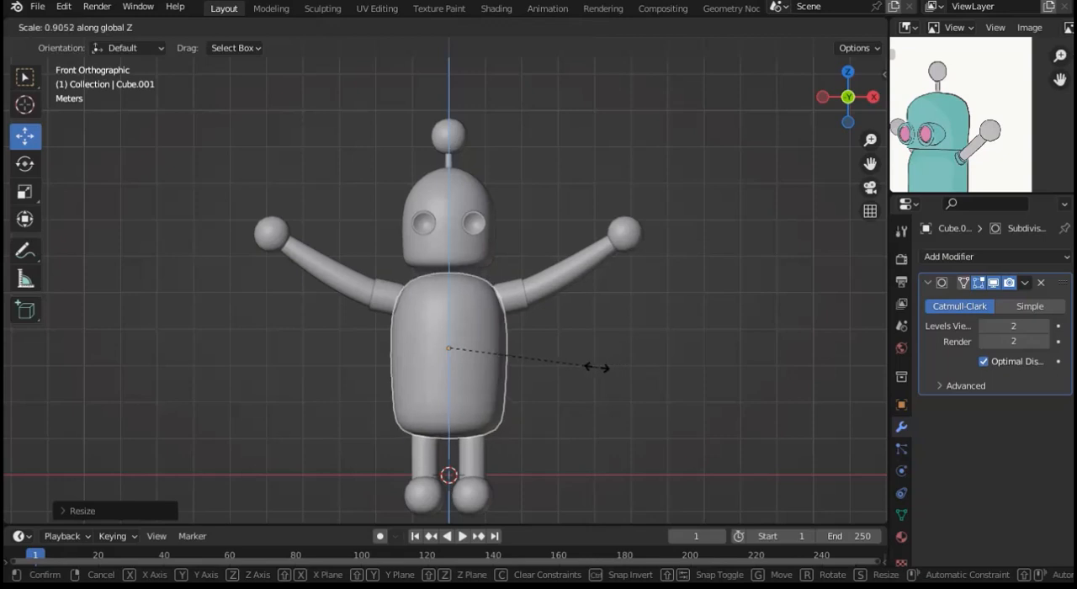
{"action": "left_click", "coordinate": [597, 369]}
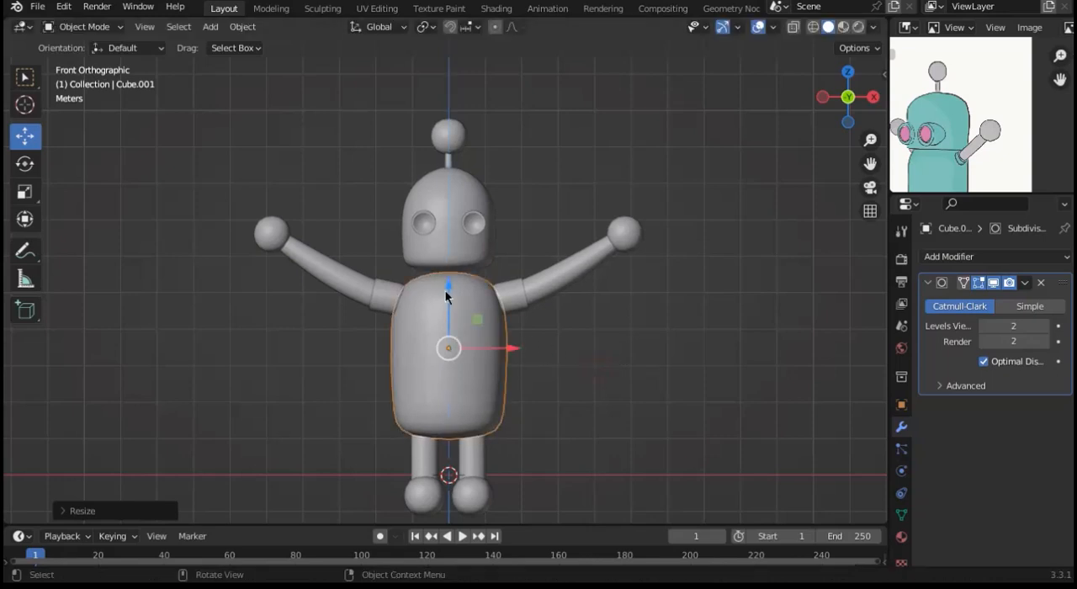
{"action": "mouse_move", "coordinate": [445, 286]}
{"action": "left_mouse_down"}
{"action": "mouse_move", "coordinate": [445, 272]}
{"action": "mouse_move", "coordinate": [447, 283]}
{"action": "left_mouse_up"}
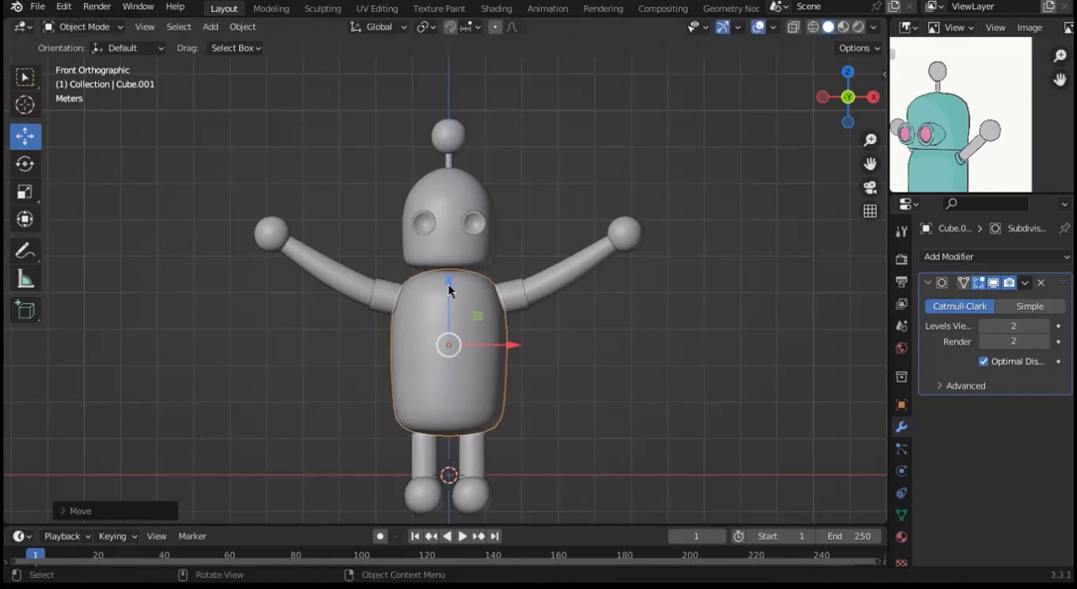
Step: Raise the legs and feet together until they meet the shortened torso, and scale the feet down slightly
{"action": "left_click_drag", "start_coordinate": [365, 443], "coordinate": [508, 520]}
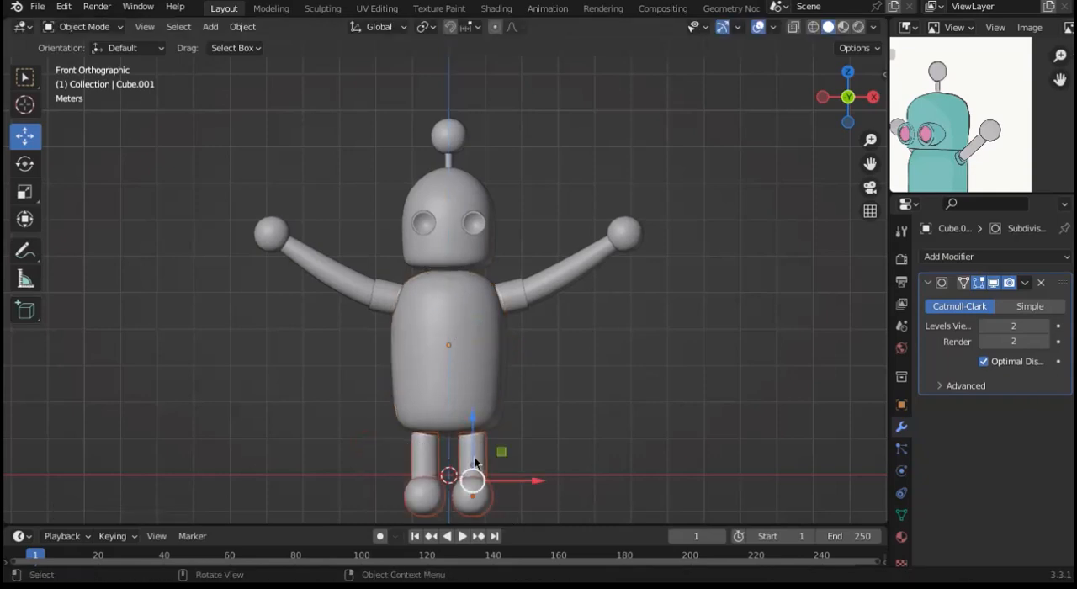
{"action": "mouse_move", "coordinate": [475, 452]}
{"action": "left_mouse_down"}
{"action": "mouse_move", "coordinate": [472, 464]}
{"action": "mouse_move", "coordinate": [479, 447]}
{"action": "left_mouse_up"}
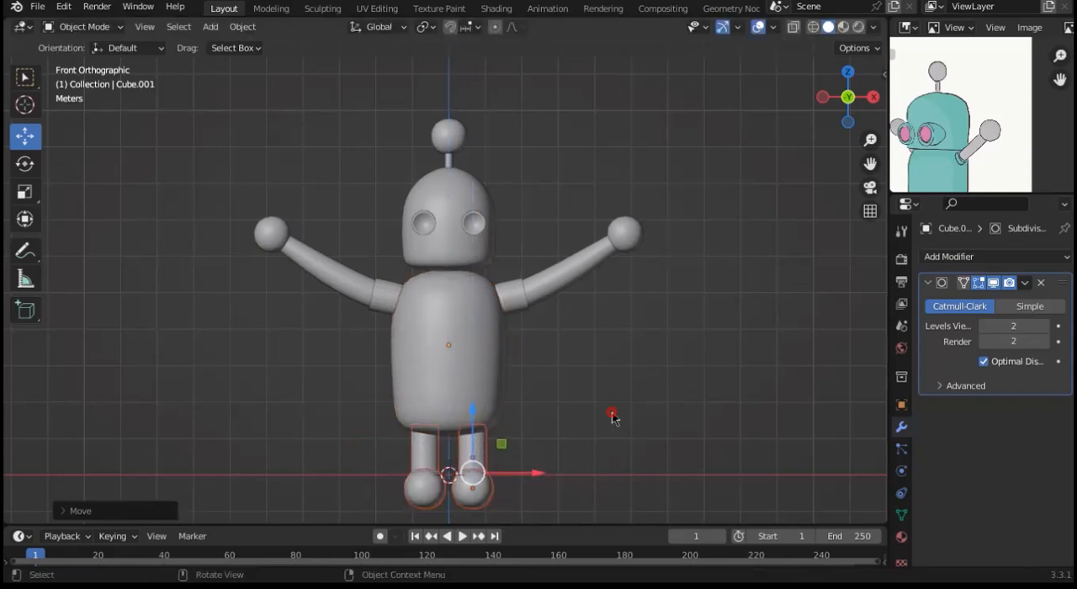
{"action": "left_click", "coordinate": [613, 415]}
{"action": "left_click", "coordinate": [486, 492]}
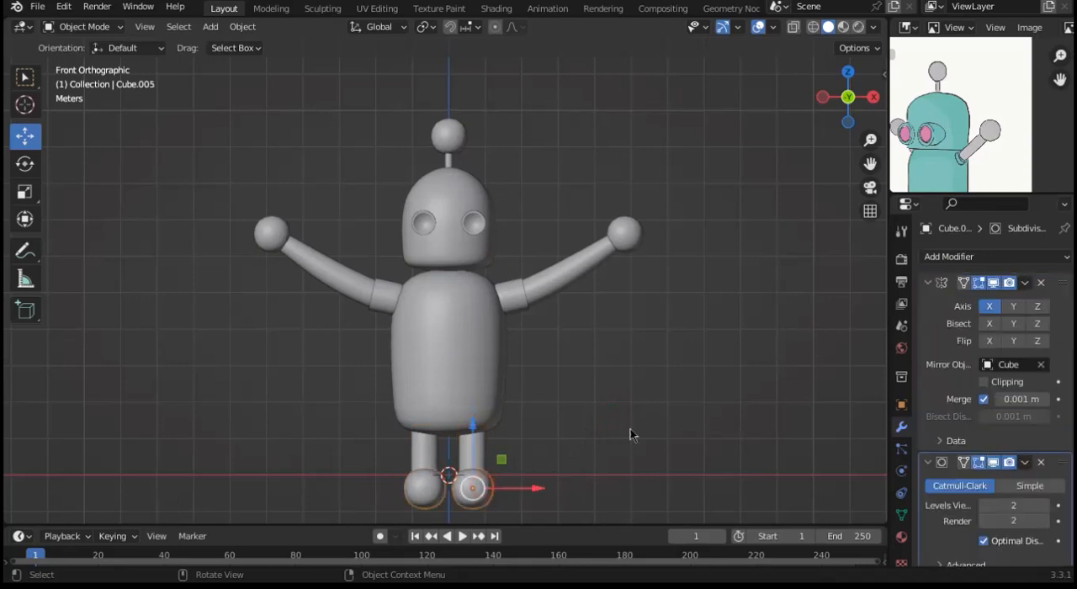
{"action": "key", "text": "s"}
{"action": "left_click", "coordinate": [686, 430]}
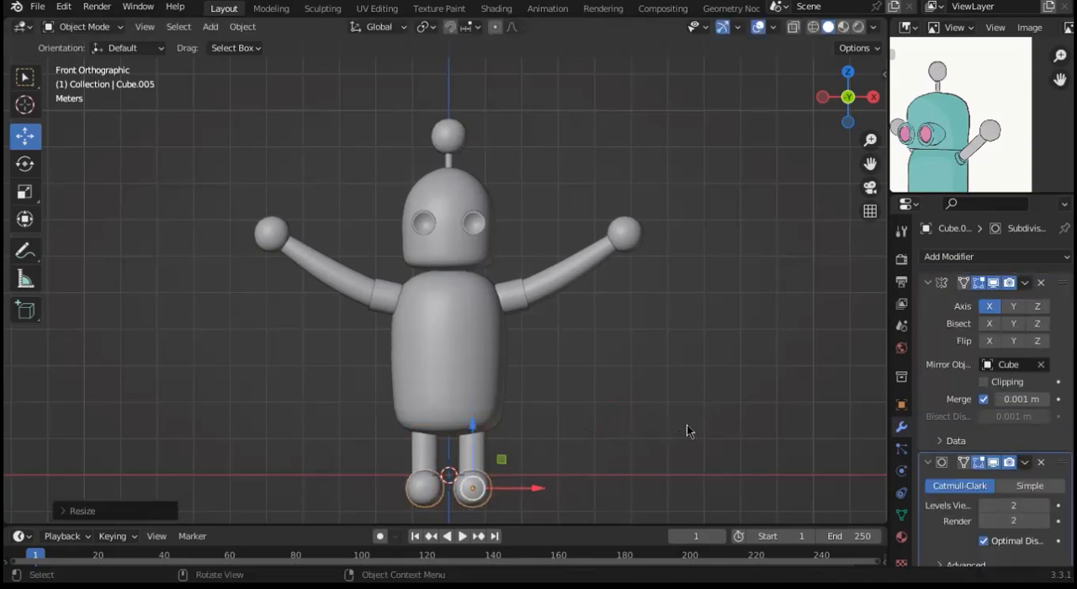
Step: Select the mirrored arms between the shoulder sockets and the hands, keeping the front view
{"action": "mouse_move", "coordinate": [848, 97]}
{"action": "left_mouse_down"}
{"action": "mouse_move", "coordinate": [833, 108]}
{"action": "mouse_move", "coordinate": [748, 104]}
{"action": "mouse_move", "coordinate": [938, 104]}
{"action": "mouse_move", "coordinate": [850, 105]}
{"action": "left_mouse_up"}
{"action": "left_click", "coordinate": [851, 106]}
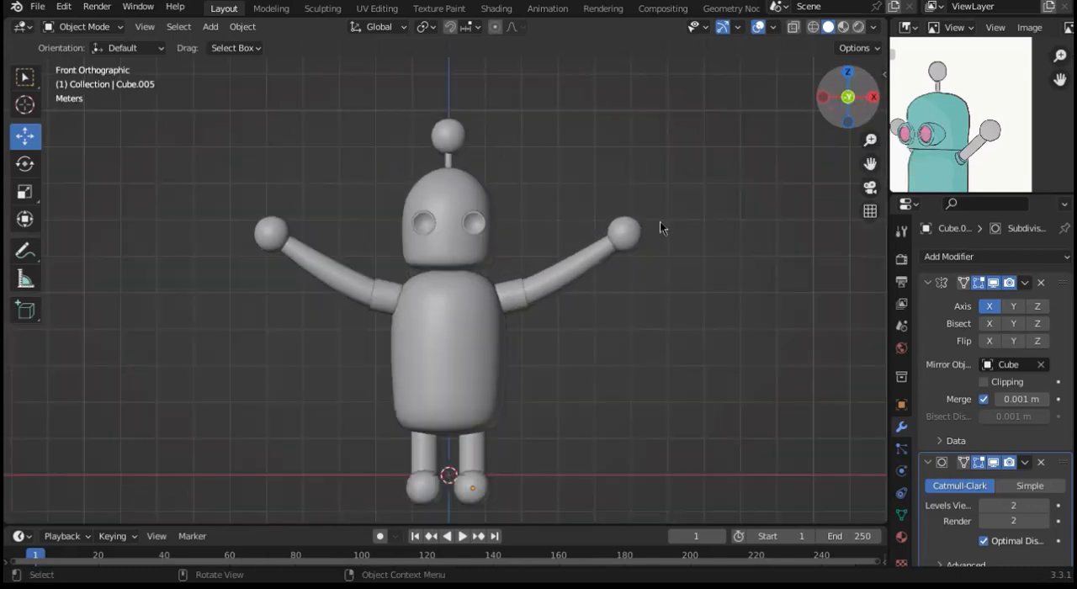
{"action": "left_click", "coordinate": [587, 273]}
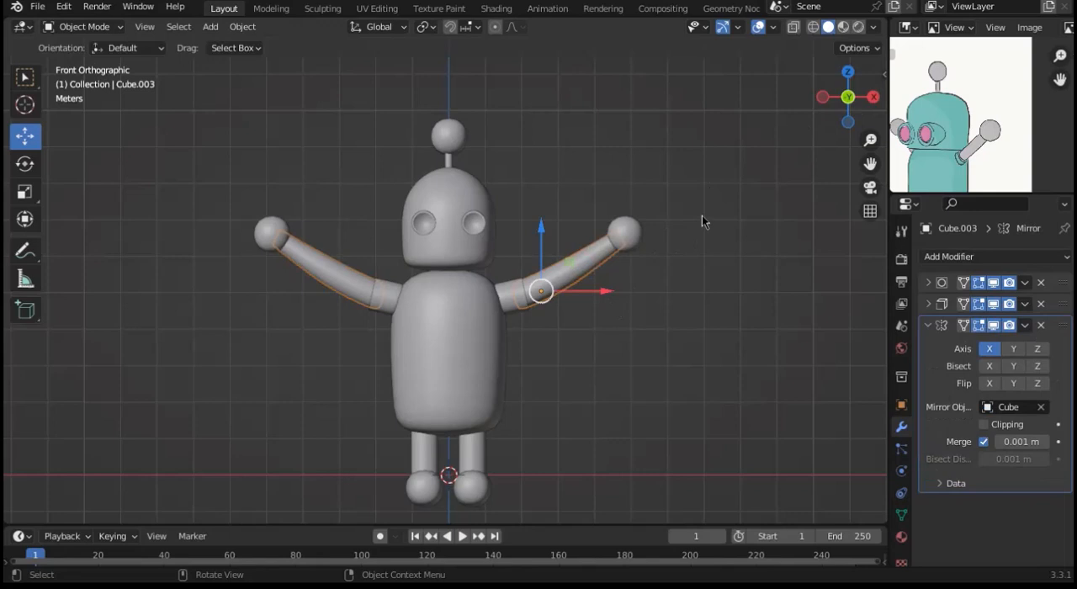
{"action": "key", "text": "s"}
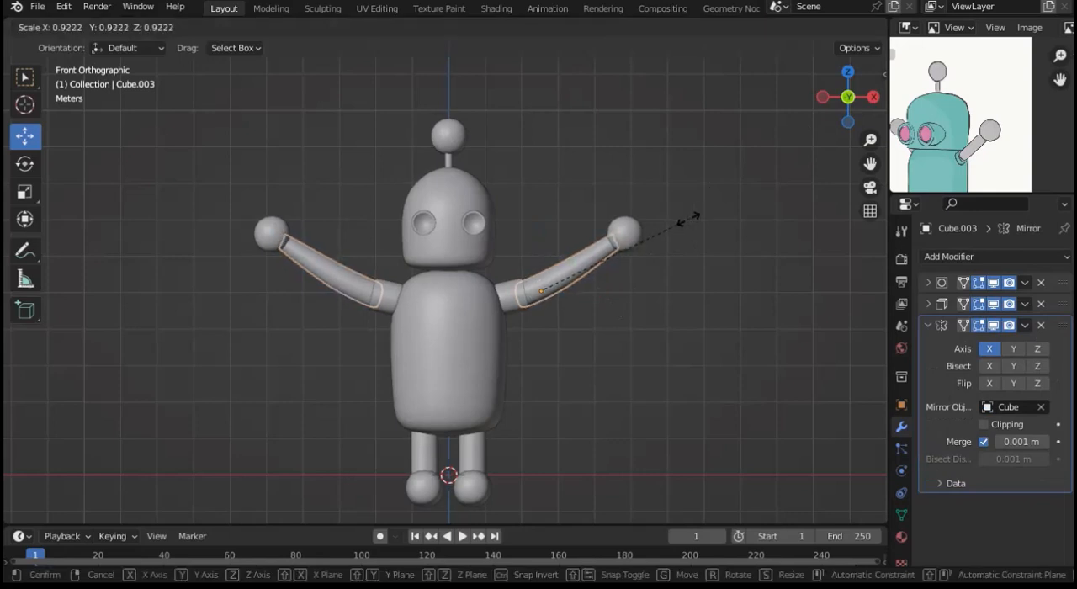
{"action": "key", "text": "x"}
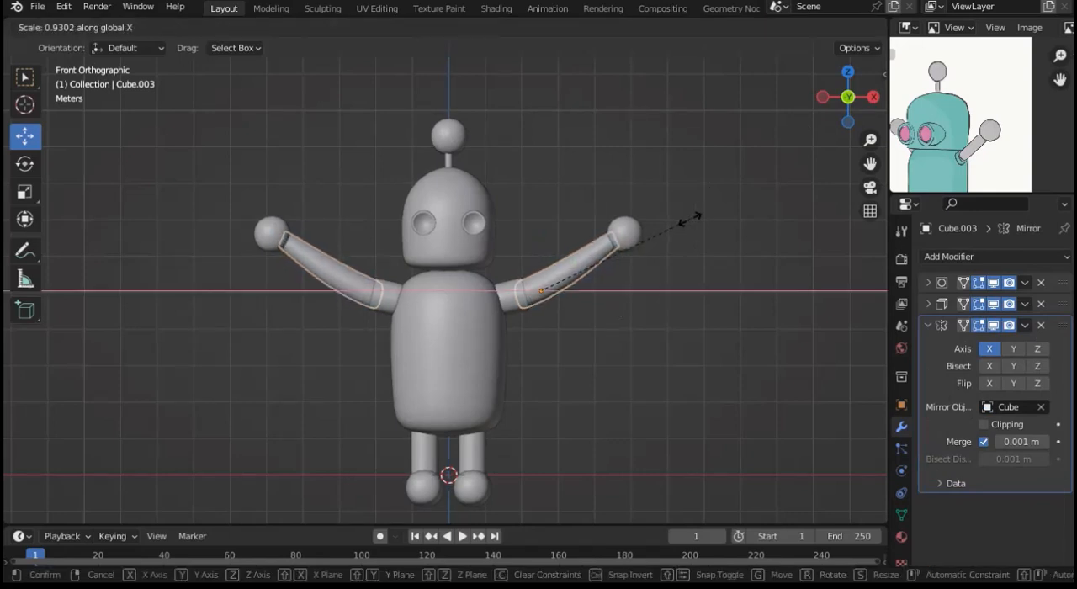
{"action": "key", "text": "z"}
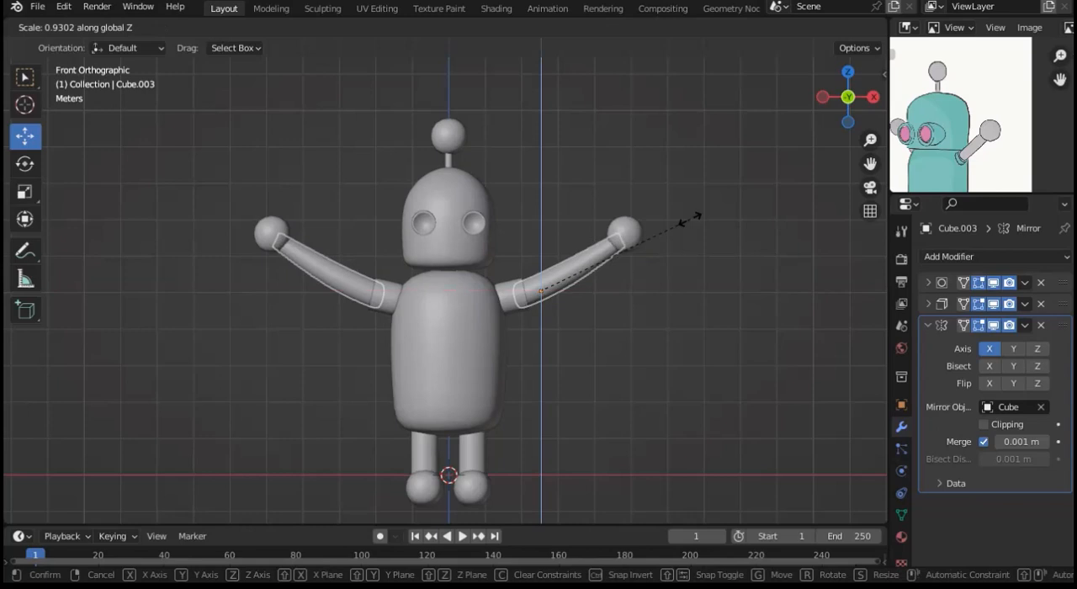
{"action": "key", "text": "y"}
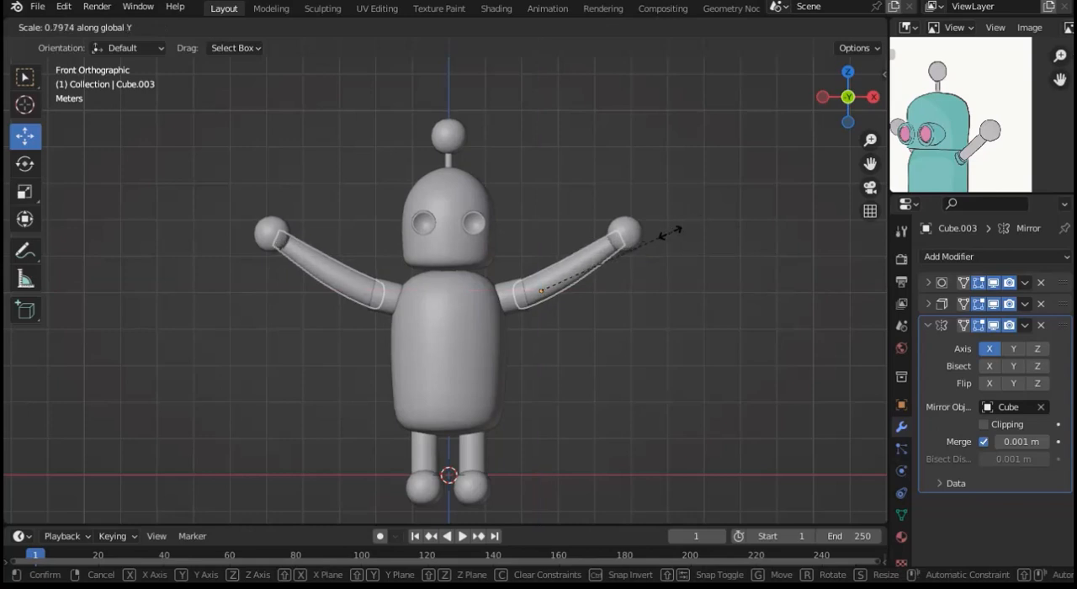
{"action": "left_click", "coordinate": [671, 238]}
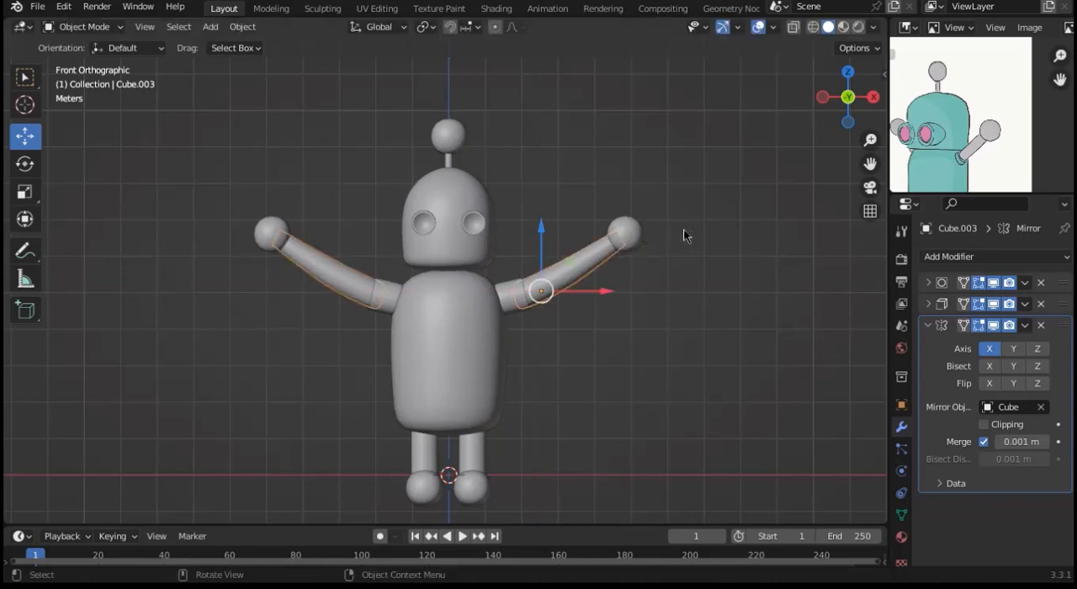
Step: Shorten the arms by scaling them to about 0.86 along X, and shift them slightly inward toward the torso
{"action": "key", "text": "s"}
{"action": "key", "text": "x"}
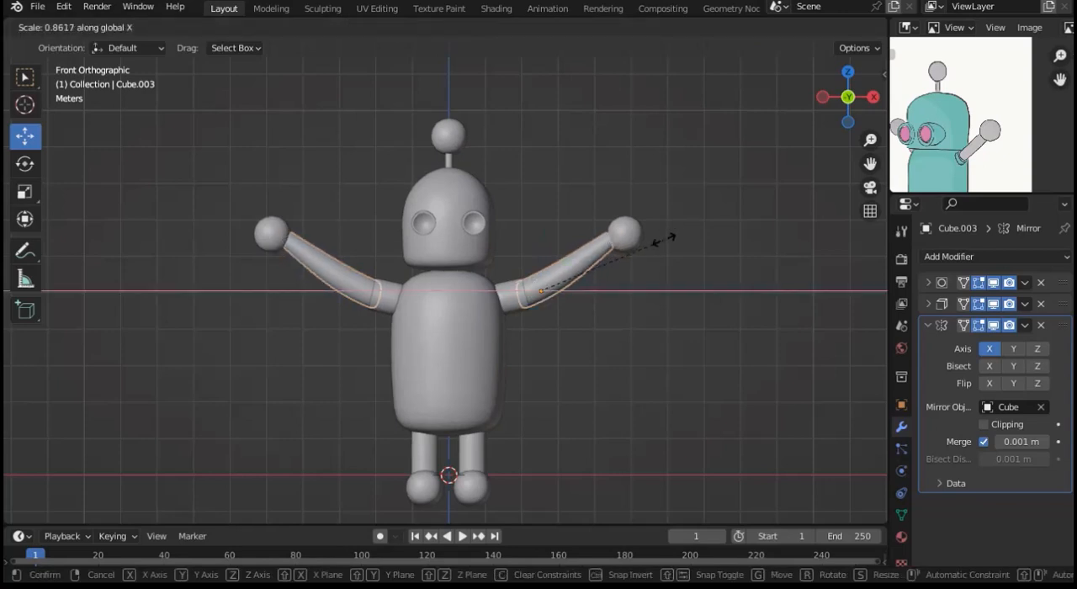
{"action": "left_click", "coordinate": [661, 240]}
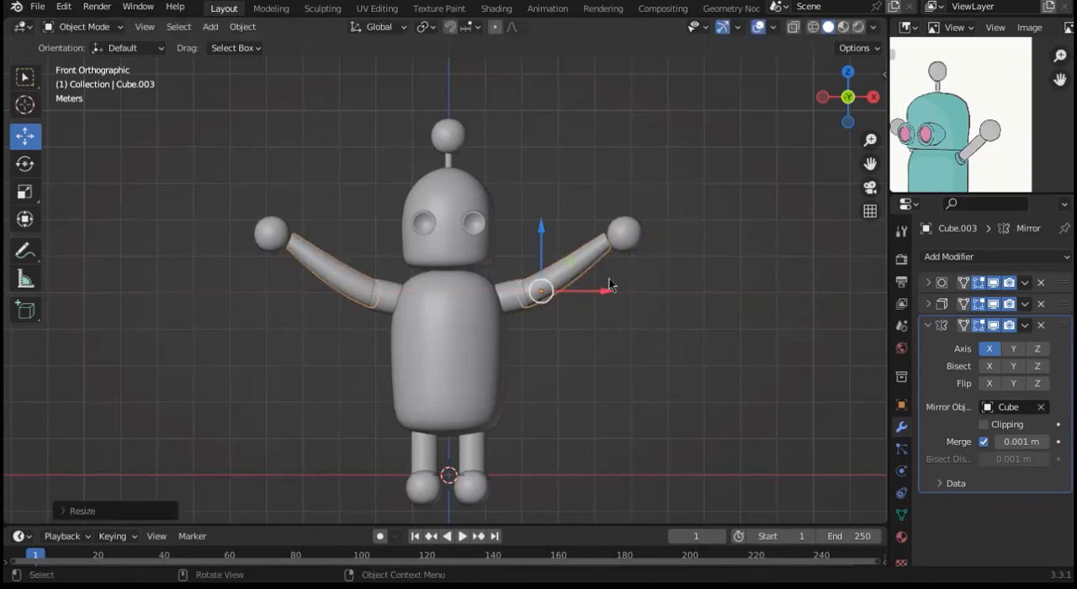
{"action": "left_click_drag", "start_coordinate": [600, 291], "coordinate": [596, 291]}
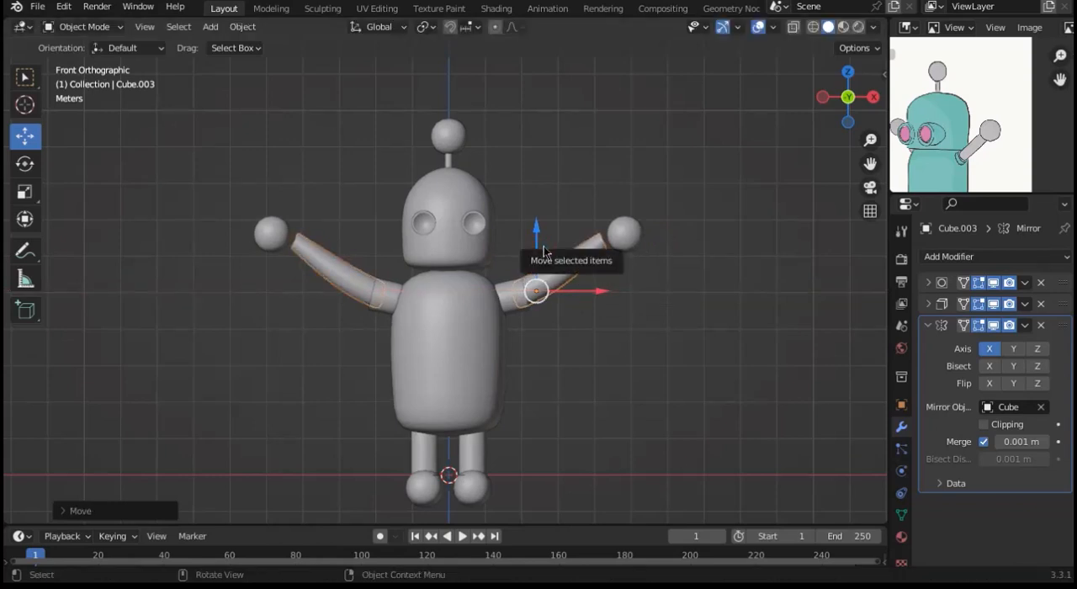
Step: Lower the arms slightly and move the mirrored hands inward and down until they meet the ends of the arms
{"action": "left_click_drag", "start_coordinate": [543, 250], "coordinate": [540, 244]}
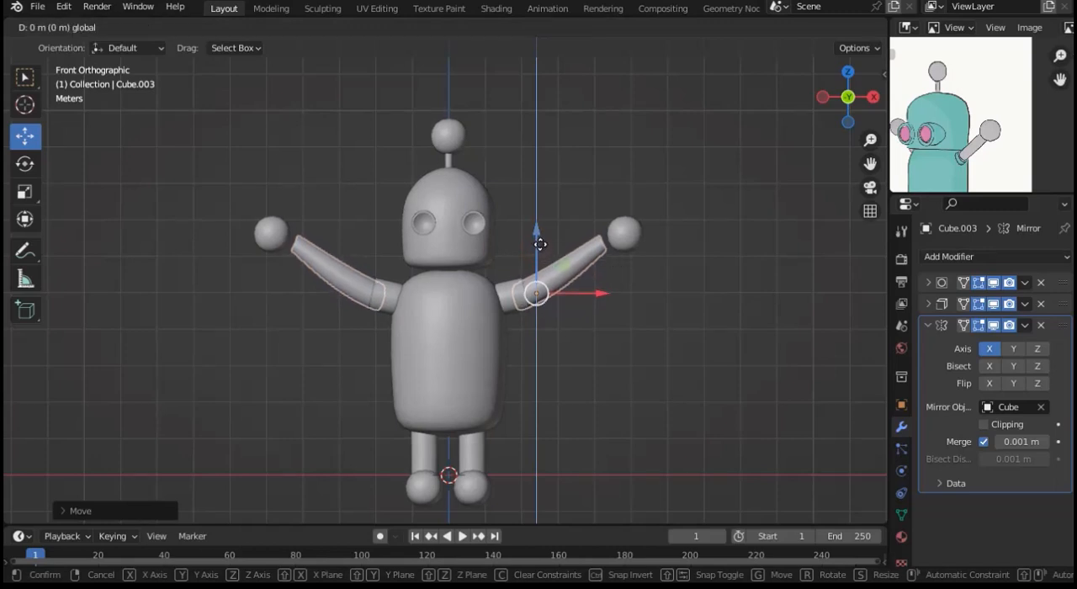
{"action": "left_click", "coordinate": [623, 234]}
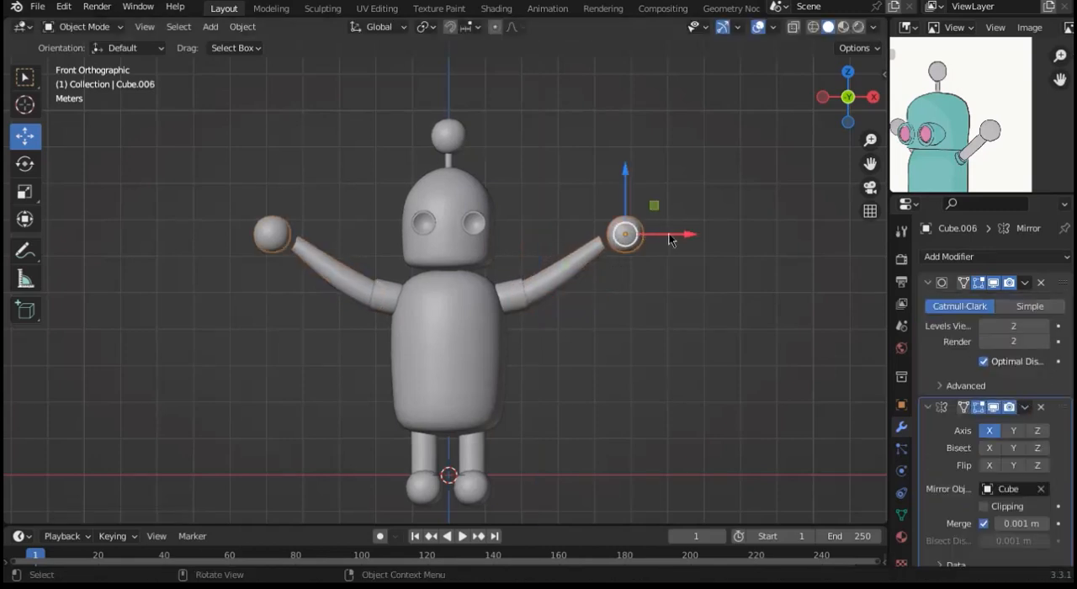
{"action": "left_click_drag", "start_coordinate": [676, 235], "coordinate": [661, 235]}
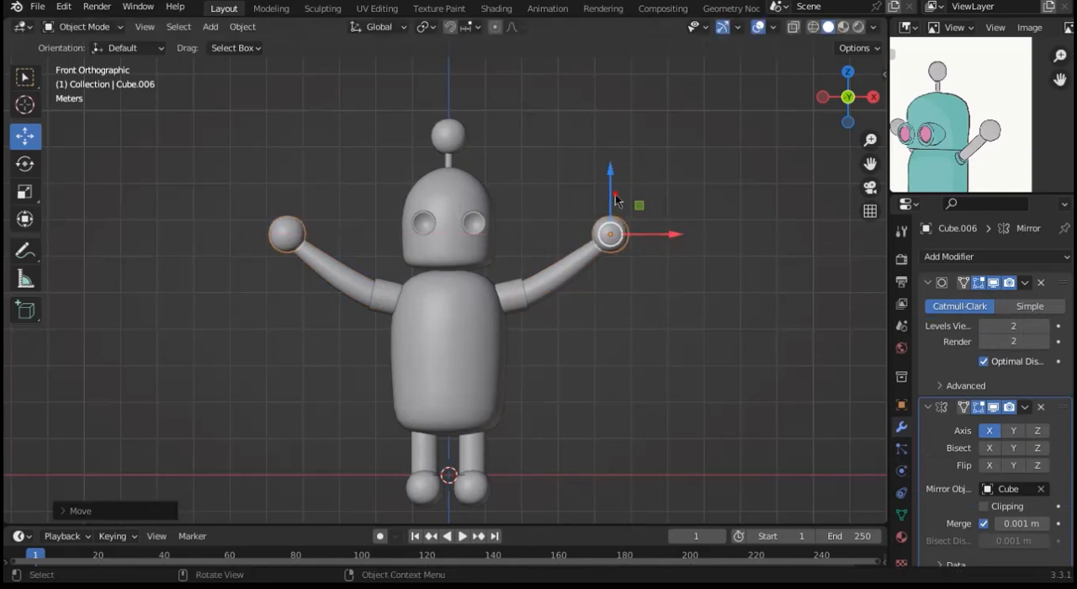
{"action": "left_click_drag", "start_coordinate": [616, 200], "coordinate": [617, 206]}
{"action": "left_click", "coordinate": [673, 212]}
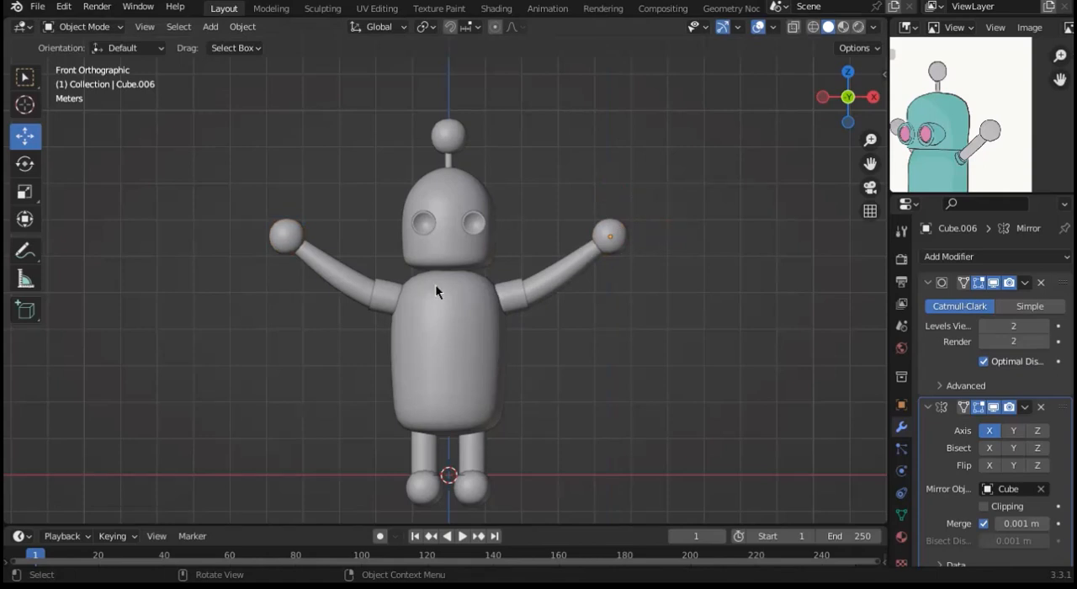
Step: Lower the head, eyes and antenna together slightly toward the torso
{"action": "left_click_drag", "start_coordinate": [365, 88], "coordinate": [511, 257]}
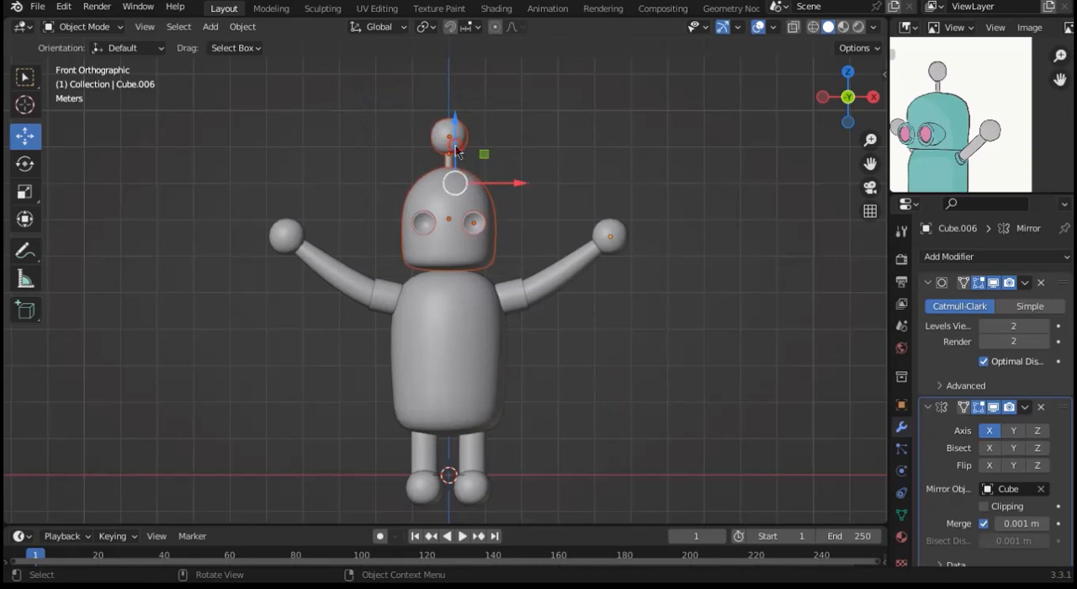
{"action": "left_click_drag", "start_coordinate": [455, 146], "coordinate": [455, 151]}
{"action": "left_click", "coordinate": [562, 137]}
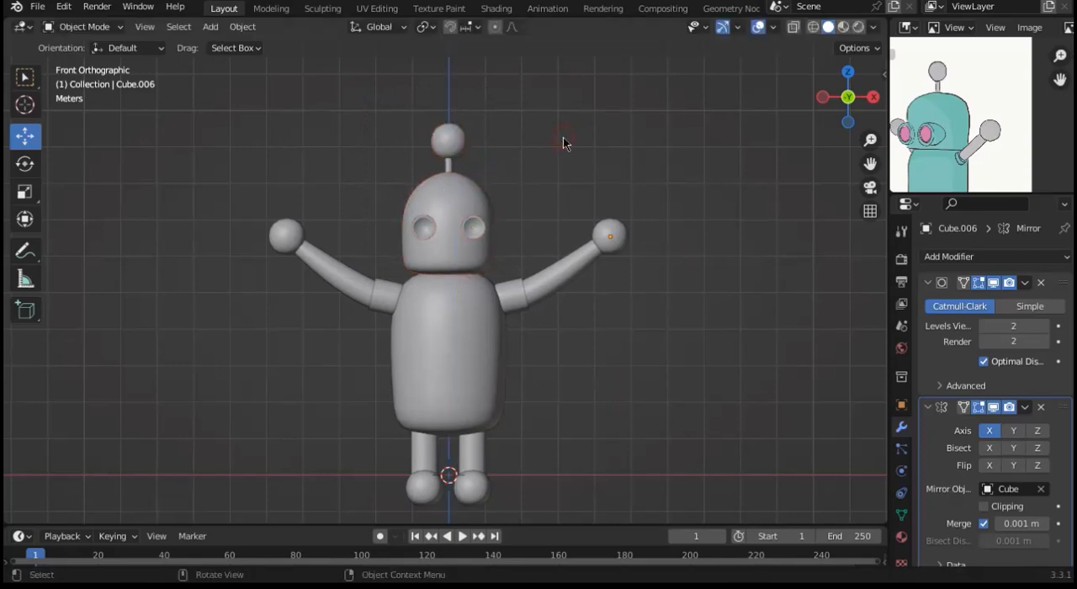
Step: Switch to the Shading workspace, frame the robot from the front and select its head
{"action": "left_click", "coordinate": [495, 9]}
{"action": "left_click", "coordinate": [833, 103]}
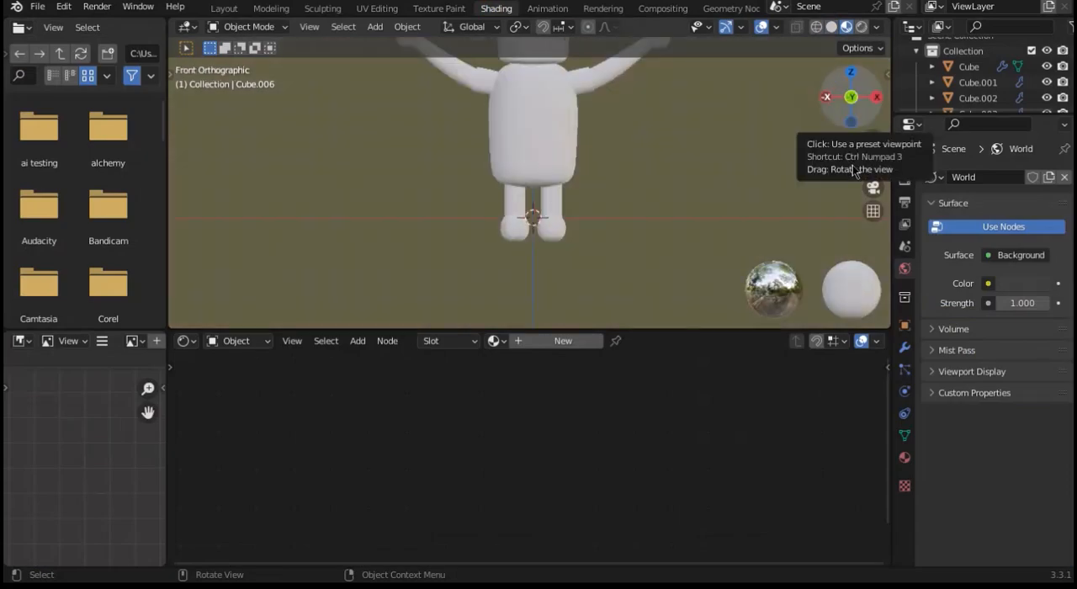
{"action": "left_click_drag", "start_coordinate": [873, 163], "coordinate": [873, 253]}
{"action": "mouse_move", "coordinate": [868, 104]}
{"action": "left_mouse_down"}
{"action": "mouse_move", "coordinate": [876, 106]}
{"action": "mouse_move", "coordinate": [806, 106]}
{"action": "mouse_move", "coordinate": [856, 95]}
{"action": "left_mouse_up"}
{"action": "left_click", "coordinate": [847, 98]}
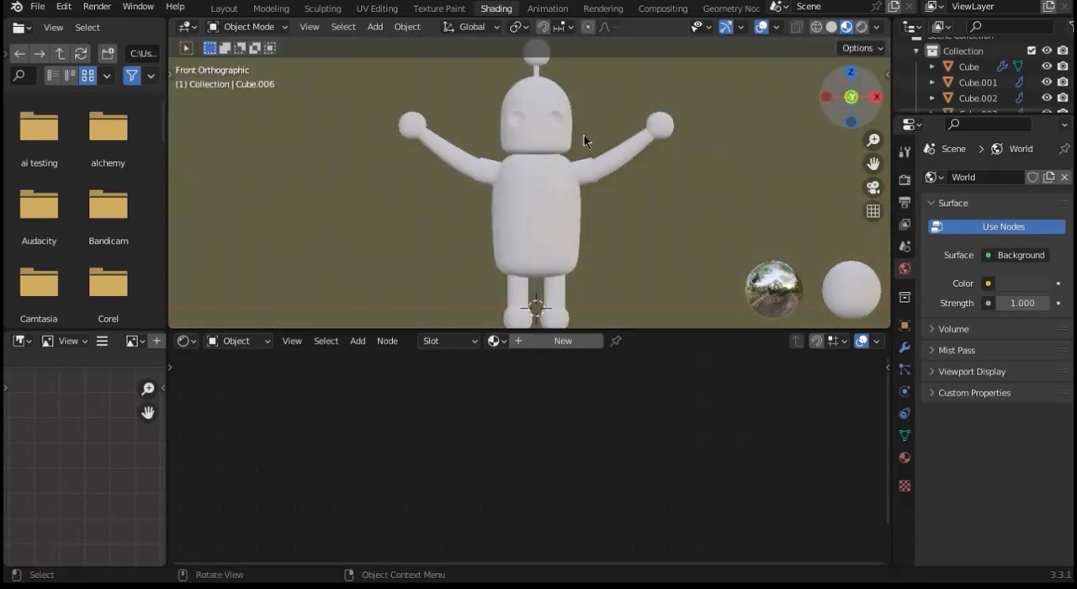
{"action": "left_click", "coordinate": [533, 139]}
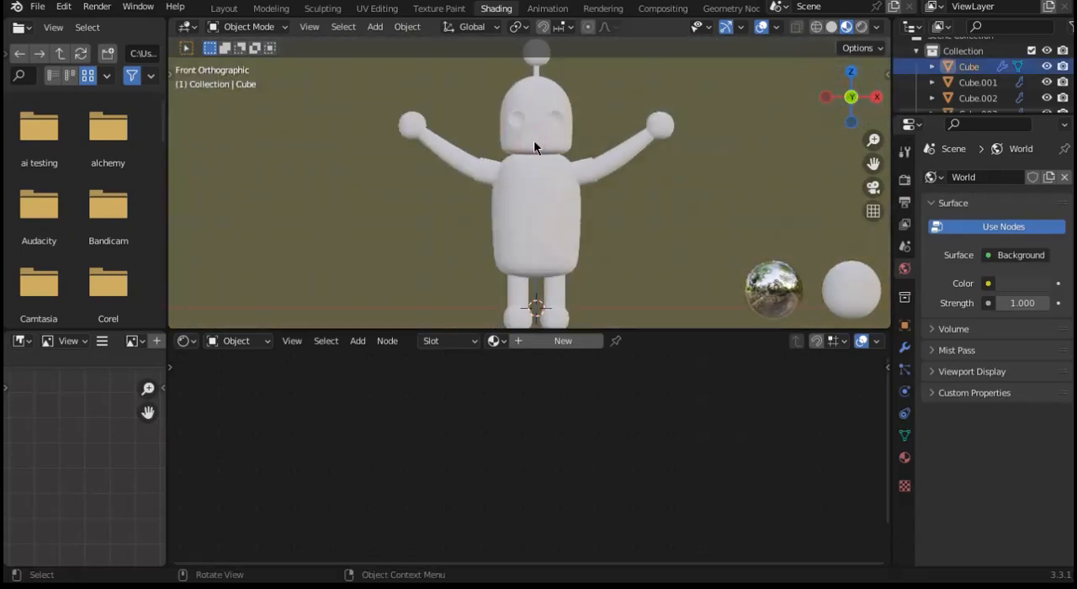
Step: Turn the outliner area into an Image Editor and widen it
{"action": "left_click", "coordinate": [911, 26]}
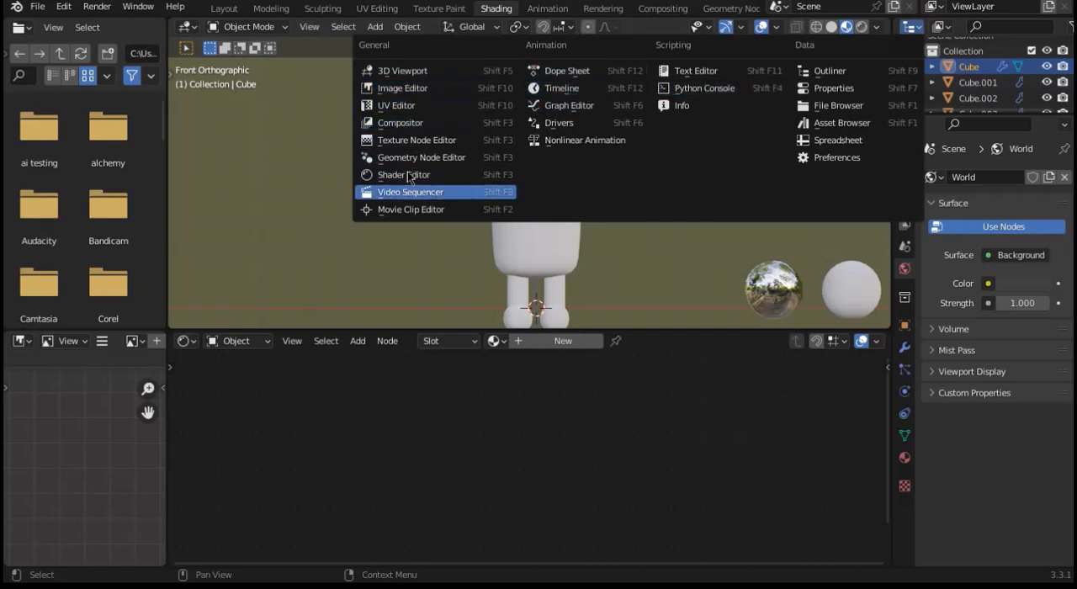
{"action": "left_click", "coordinate": [405, 88]}
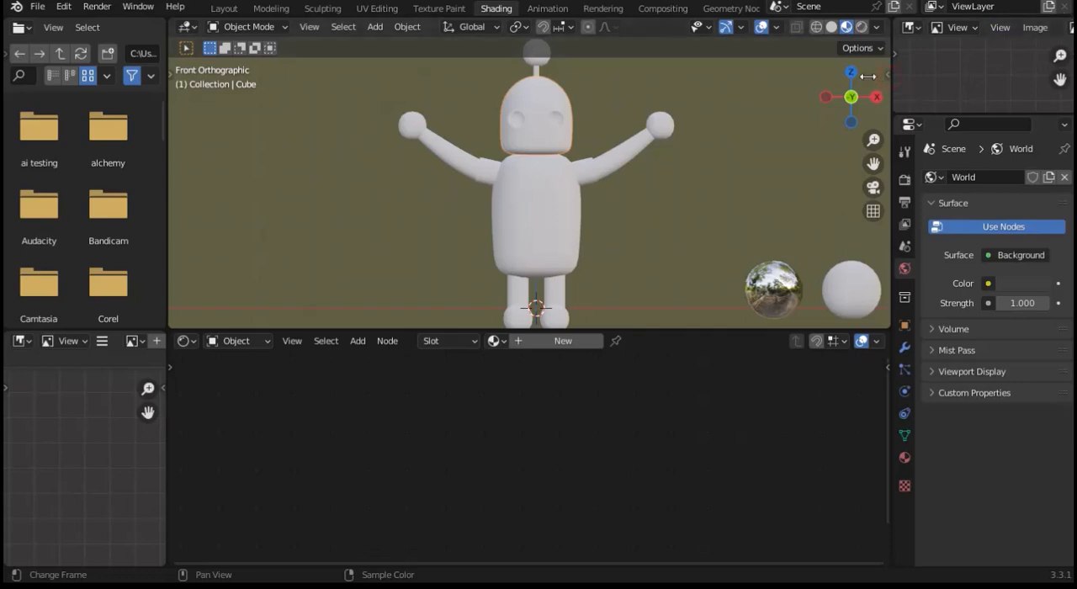
{"action": "left_click_drag", "start_coordinate": [867, 76], "coordinate": [800, 93]}
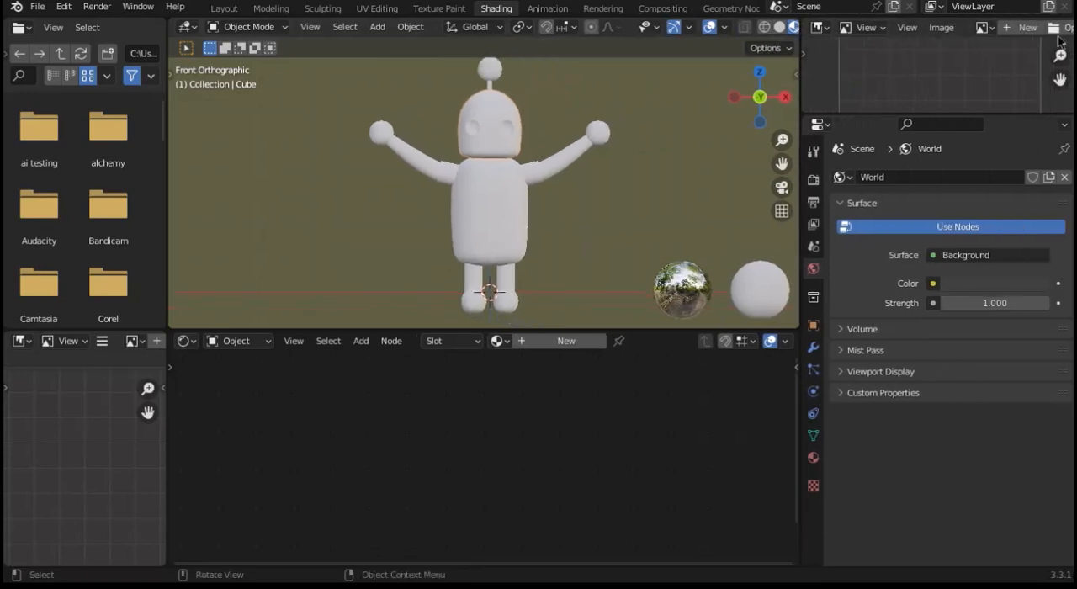
Step: Load the robot reference image in the Image Editor and frame the robot drawing
{"action": "left_click", "coordinate": [983, 27]}
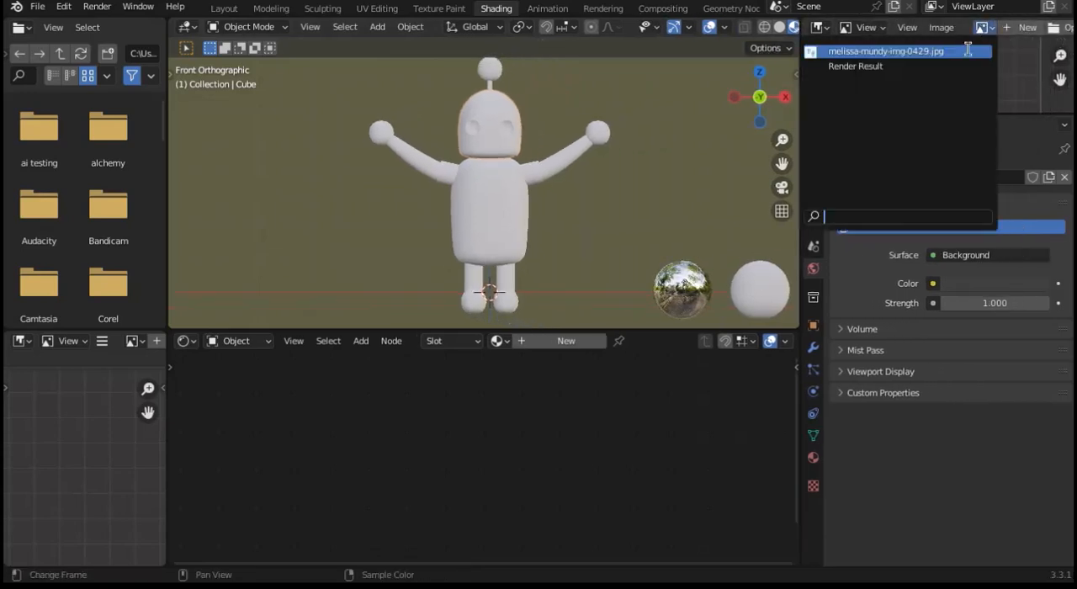
{"action": "left_click", "coordinate": [888, 51]}
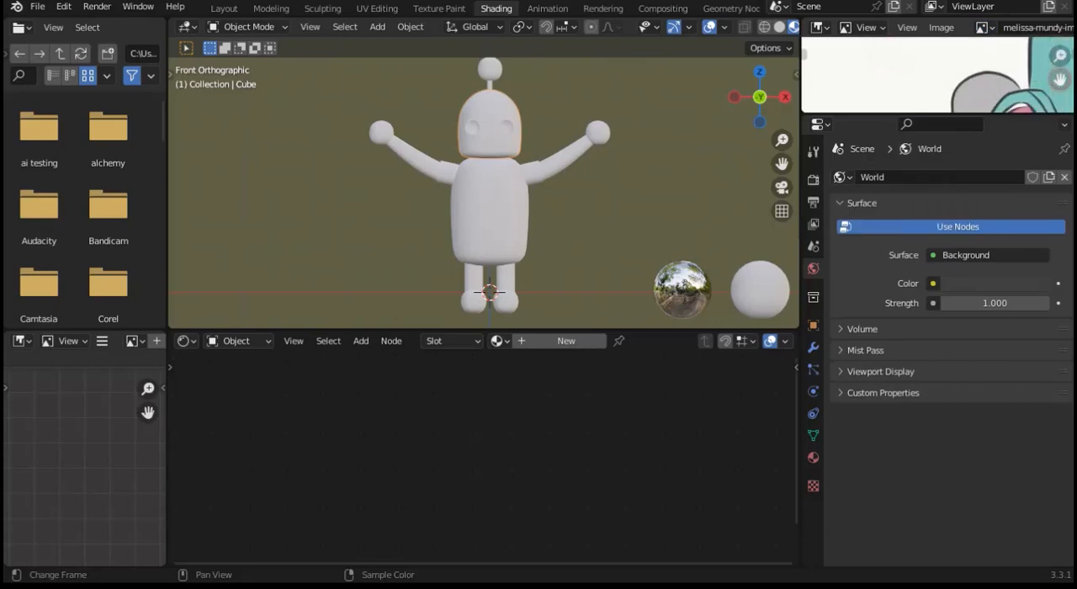
{"action": "left_click_drag", "start_coordinate": [1060, 79], "coordinate": [949, 26]}
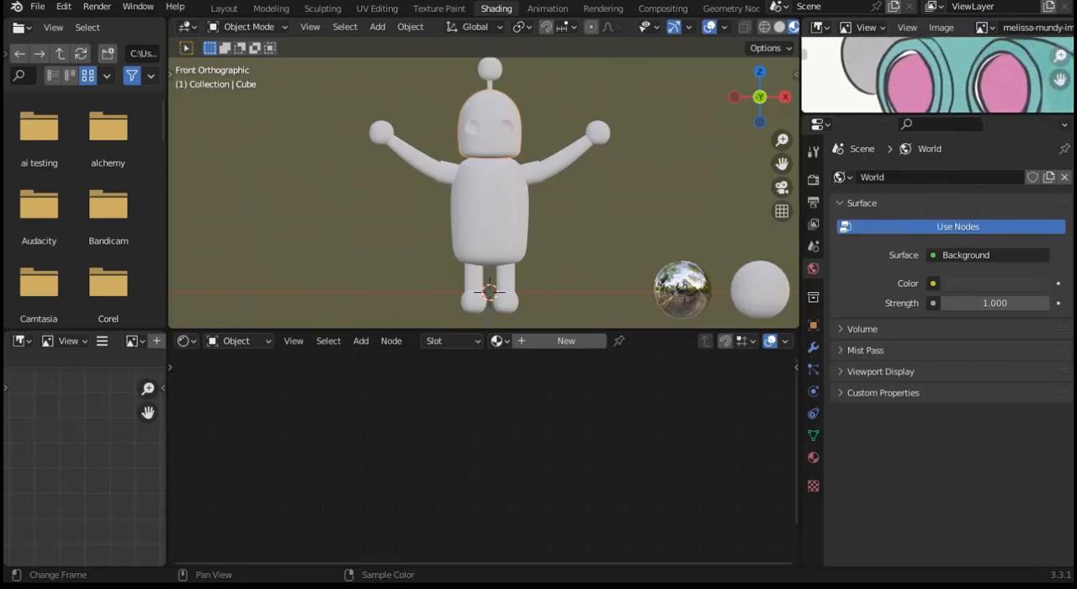
{"action": "scroll", "coordinate": [938, 74], "scroll_direction": "down", "scroll_amount": 5}
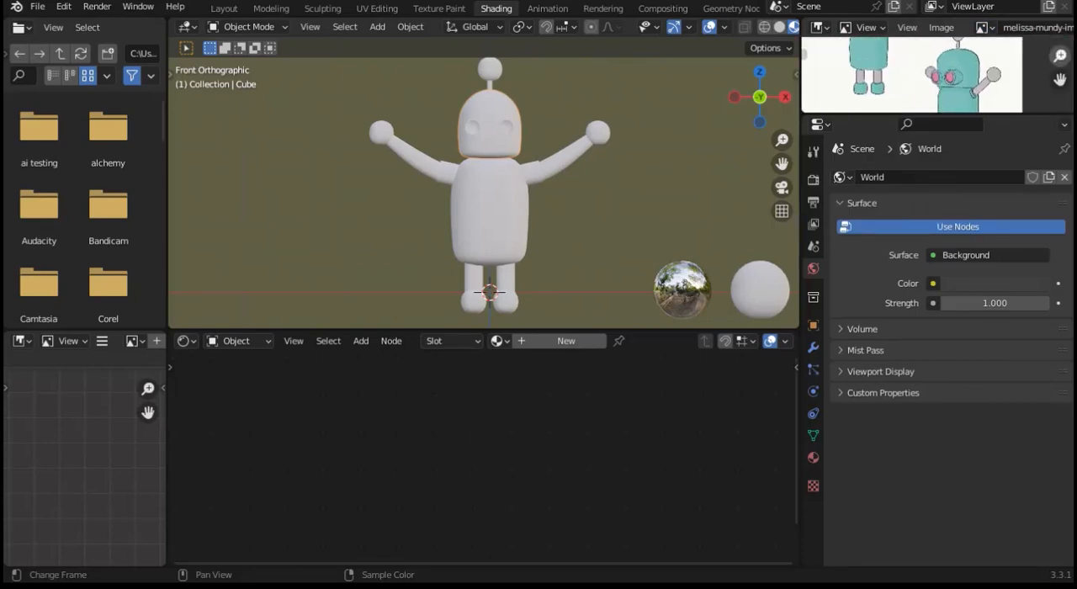
{"action": "left_click_drag", "start_coordinate": [1060, 55], "coordinate": [1060, 90]}
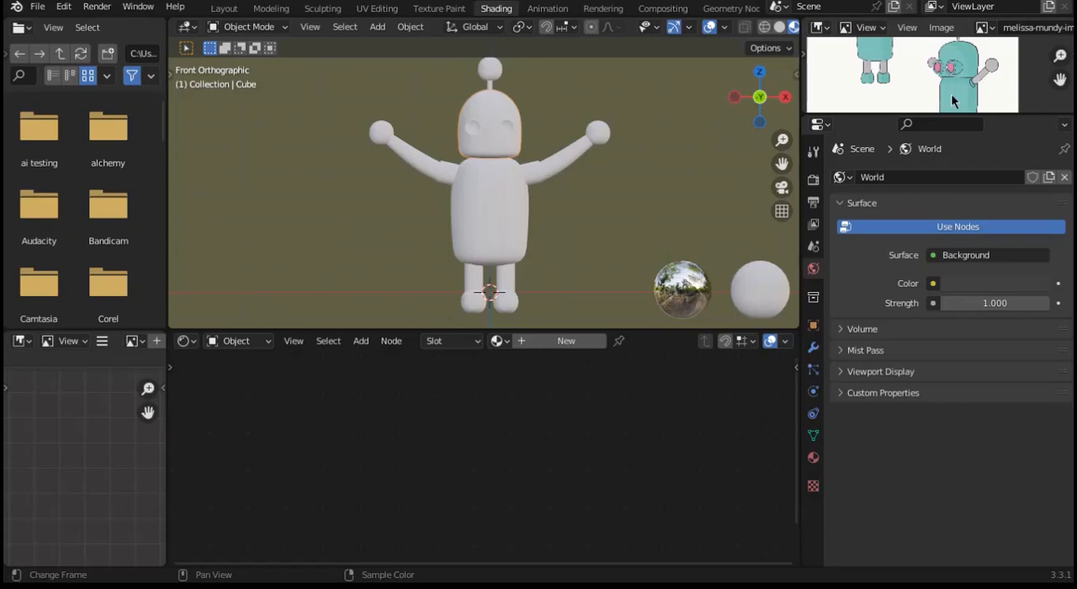
Step: Create a new material for the head with an orange base color, increased metallic and reduced roughness
{"action": "left_click_drag", "start_coordinate": [762, 100], "coordinate": [773, 102]}
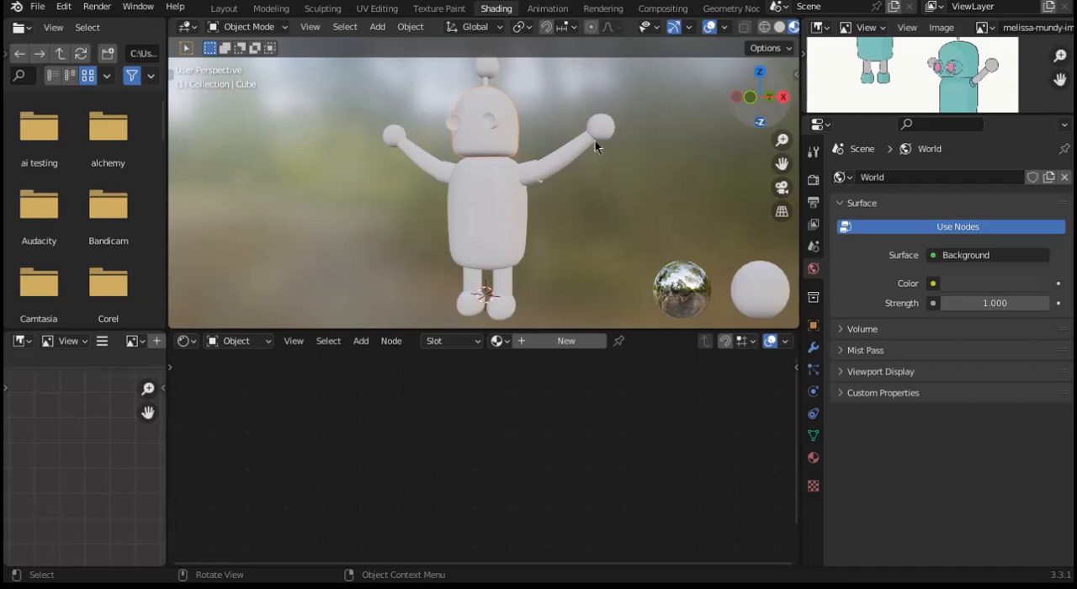
{"action": "left_click", "coordinate": [539, 341]}
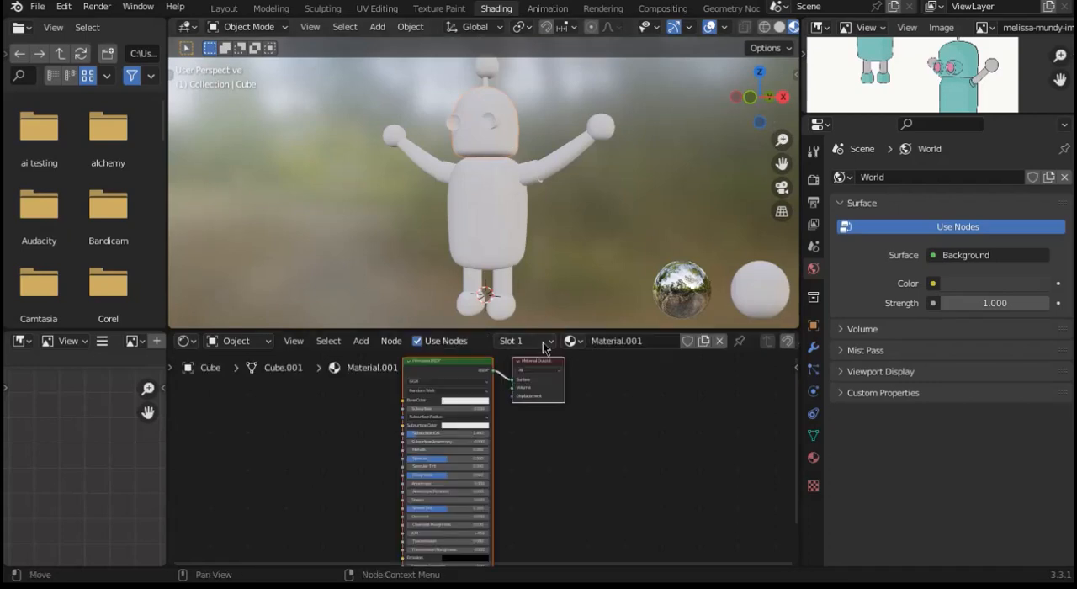
{"action": "left_click", "coordinate": [469, 406]}
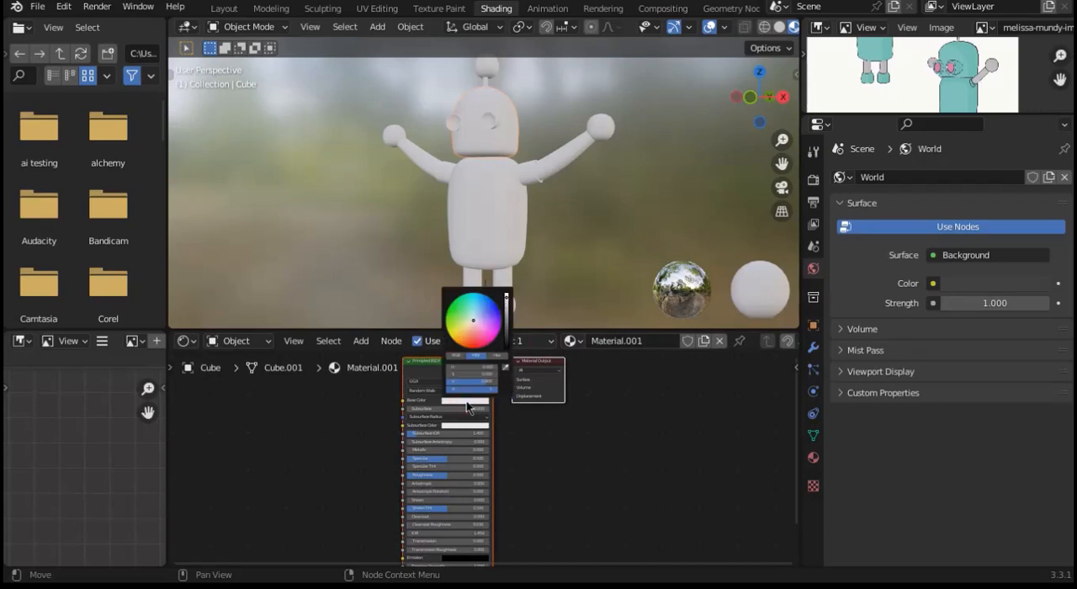
{"action": "left_click", "coordinate": [475, 325]}
{"action": "left_click_drag", "start_coordinate": [475, 324], "coordinate": [460, 343]}
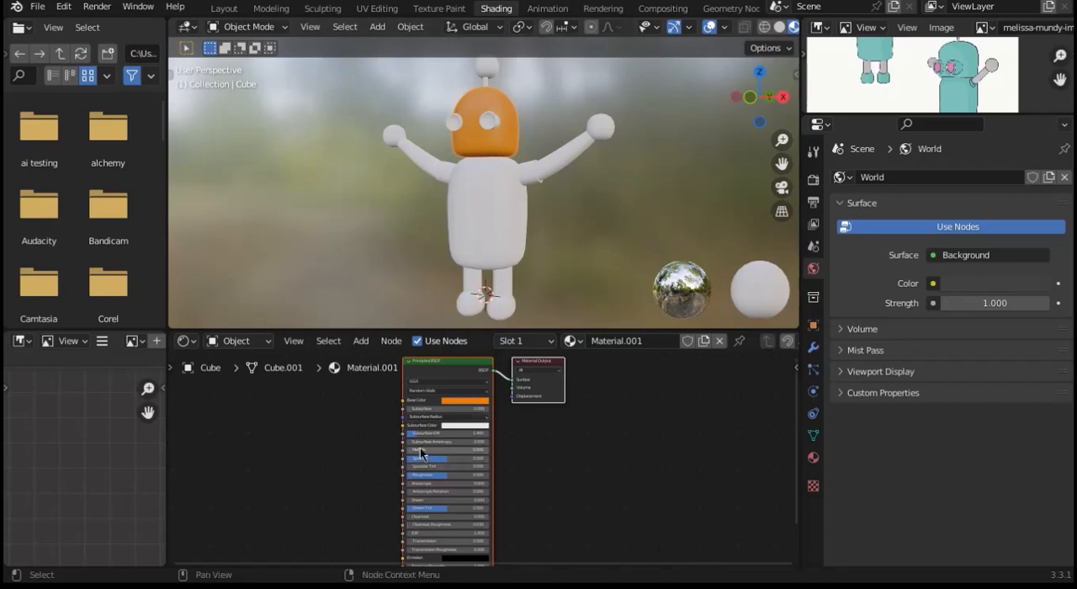
{"action": "left_click_drag", "start_coordinate": [419, 449], "coordinate": [417, 474]}
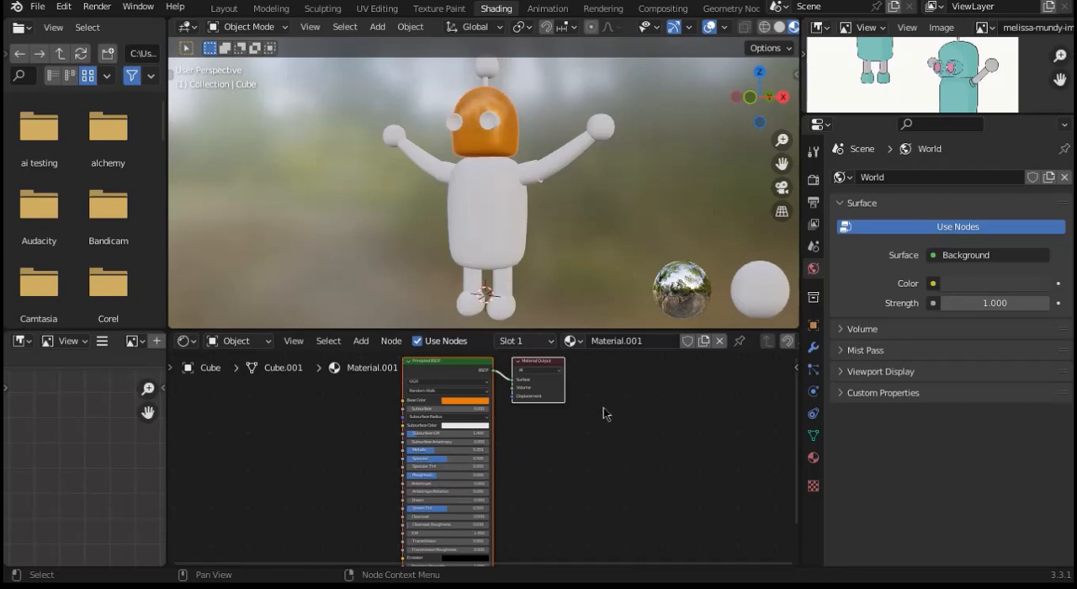
Step: Rename the head's material as orange, with the robot shown from the front
{"action": "left_click", "coordinate": [566, 160]}
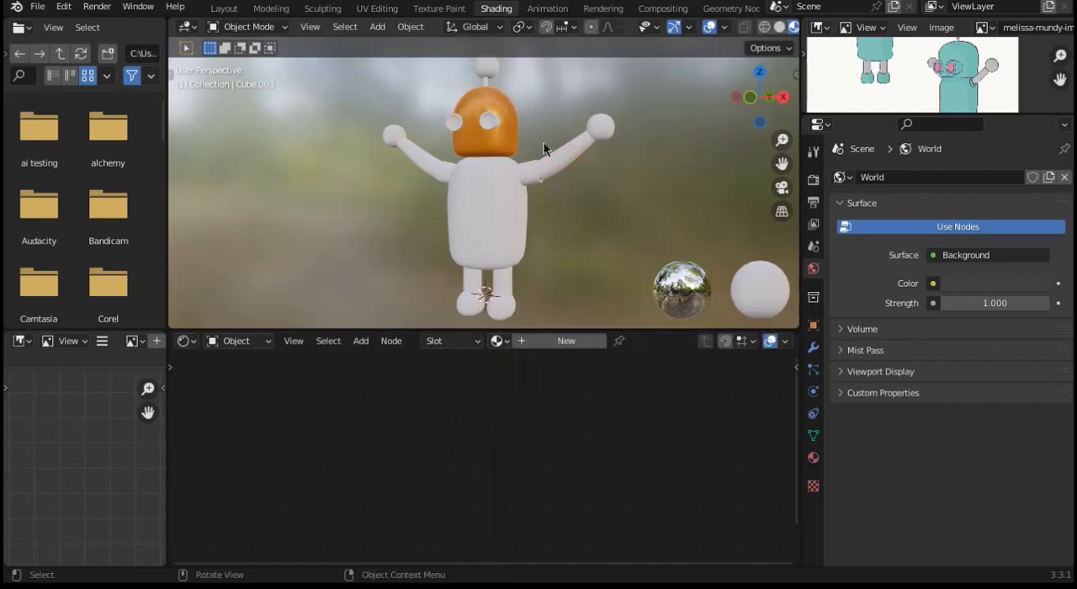
{"action": "left_click", "coordinate": [507, 114]}
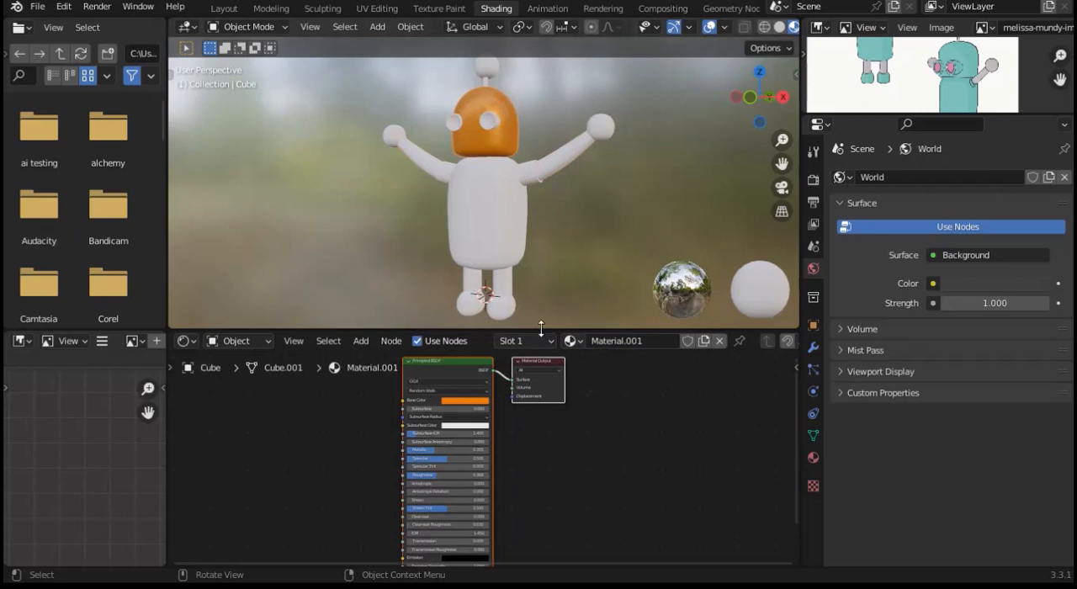
{"action": "left_click", "coordinate": [751, 99]}
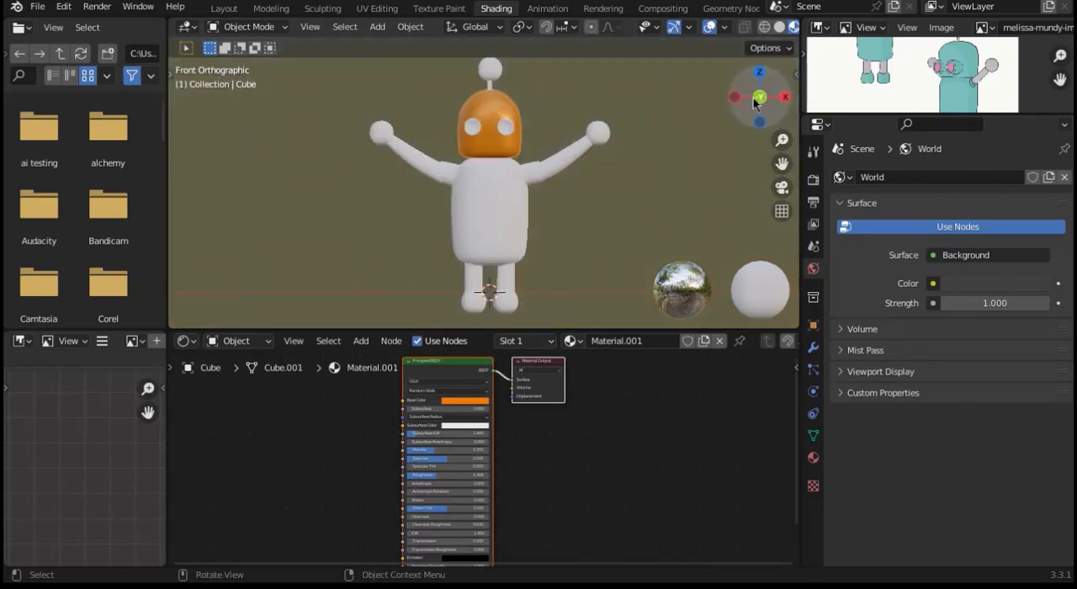
{"action": "left_click", "coordinate": [631, 340]}
{"action": "type", "text": "c"}
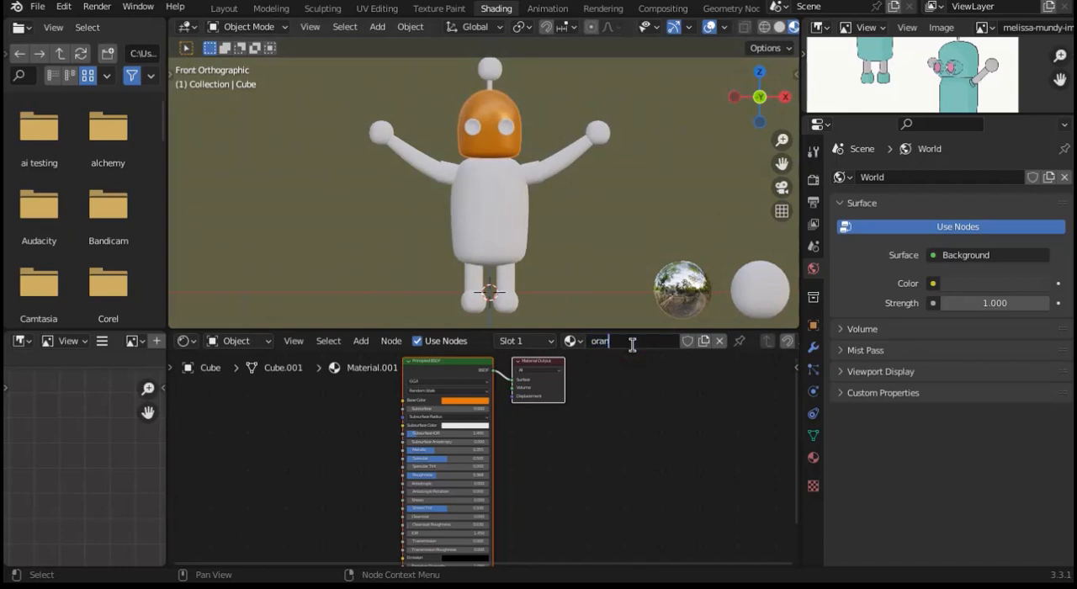
{"action": "key", "text": "Return"}
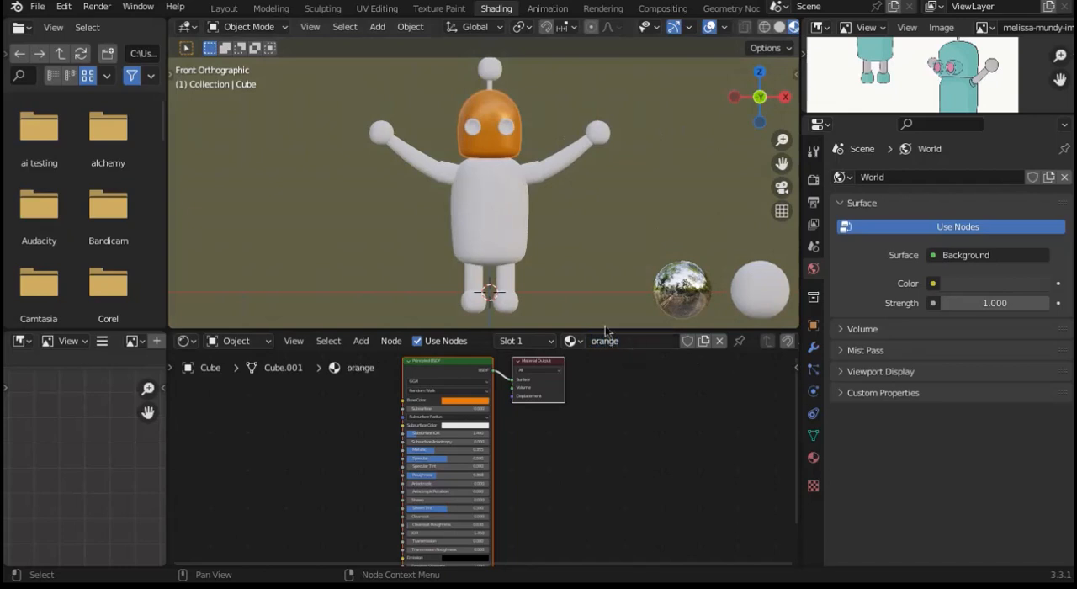
Step: Assign the existing orange material to the torso in place of a new one
{"action": "left_click", "coordinate": [491, 69]}
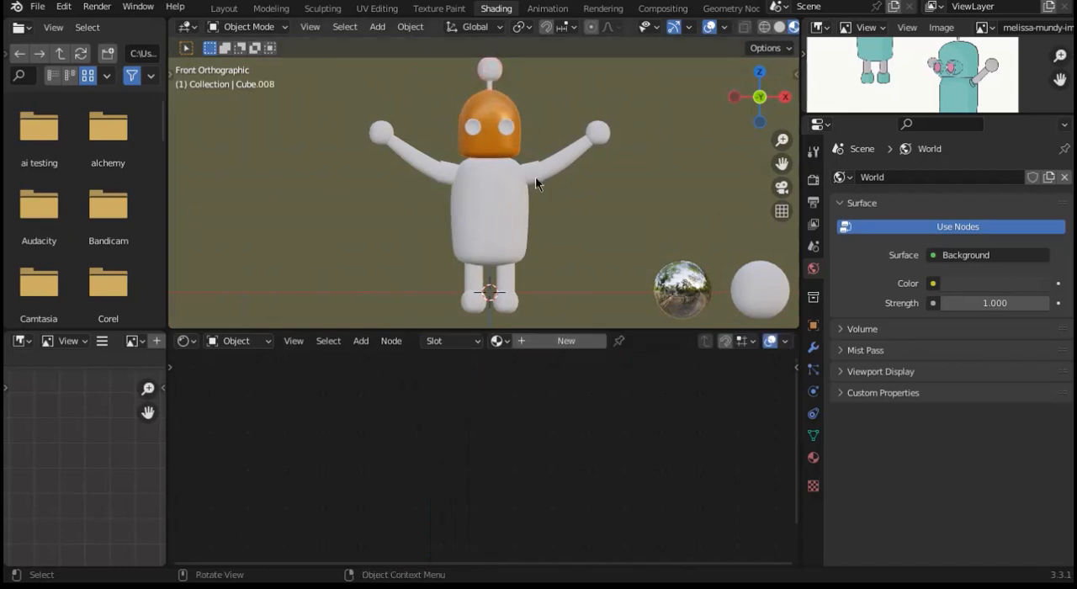
{"action": "left_click", "coordinate": [489, 223]}
{"action": "left_click", "coordinate": [532, 344]}
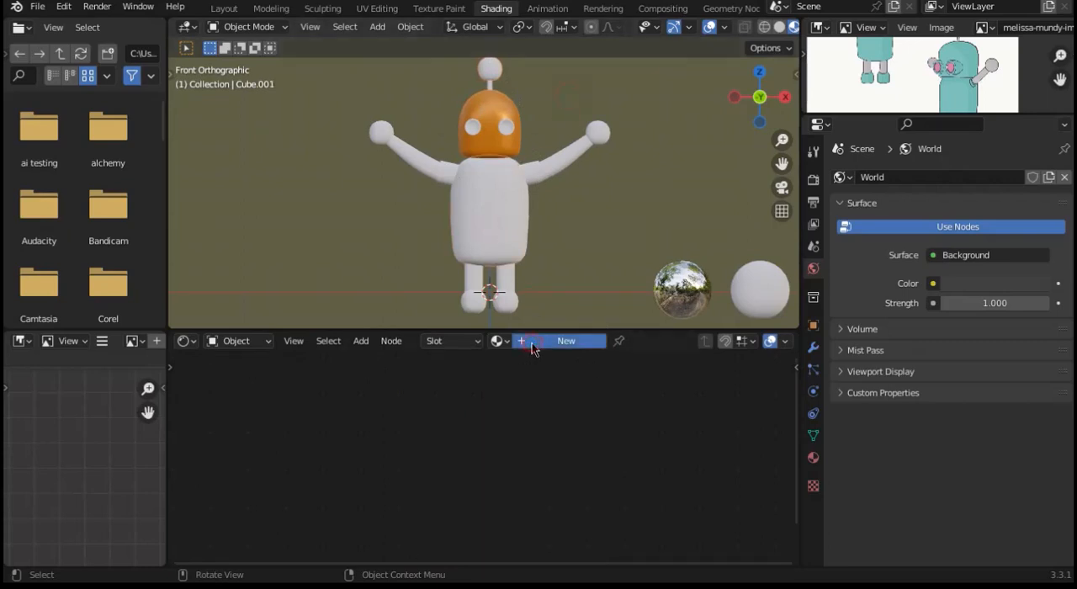
{"action": "left_click", "coordinate": [721, 343]}
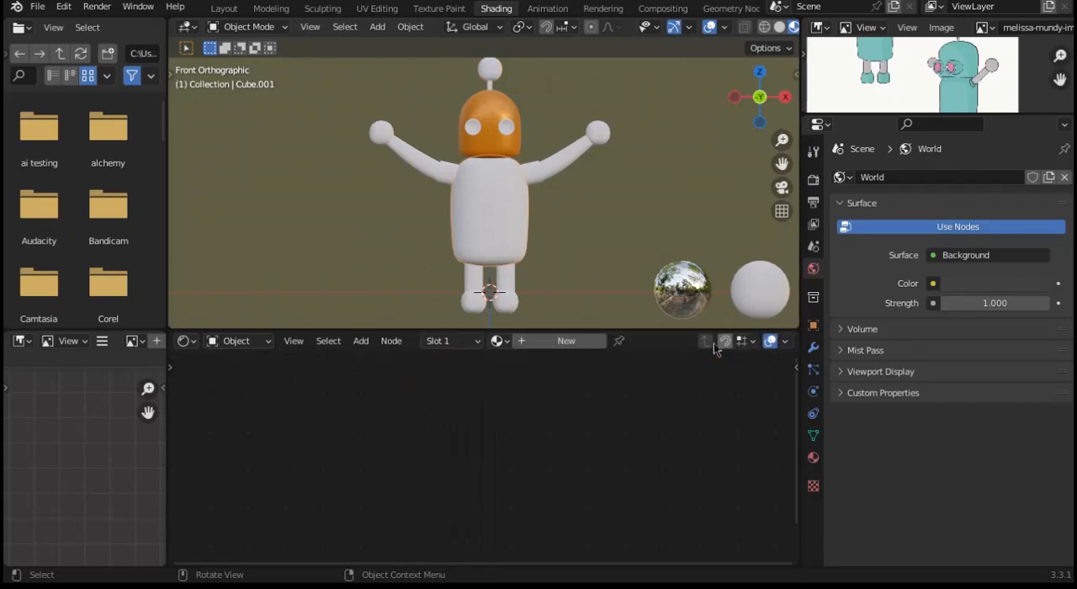
{"action": "left_click", "coordinate": [506, 343]}
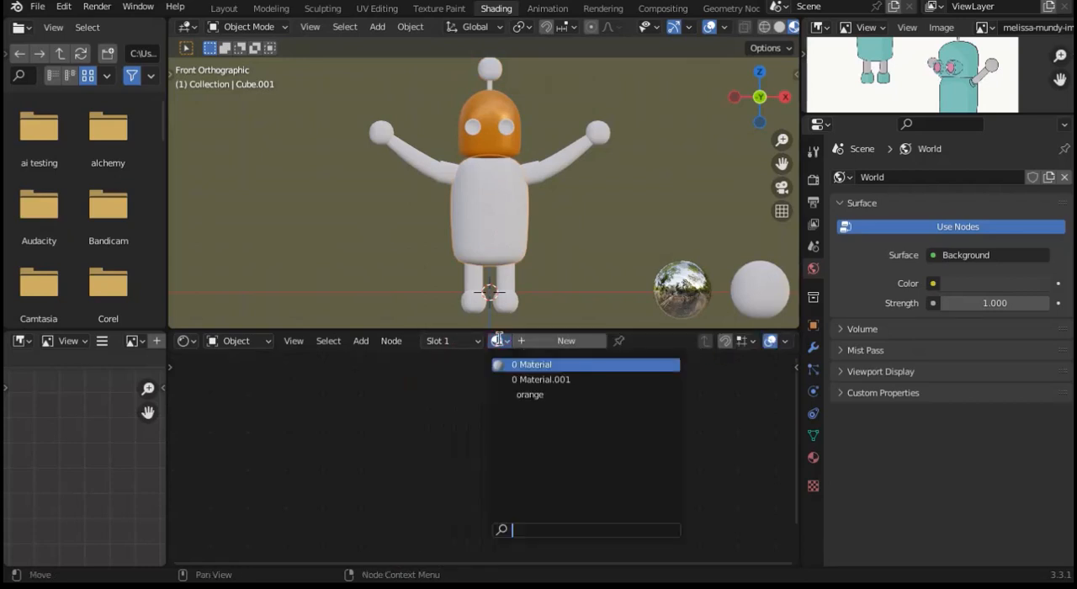
{"action": "left_click", "coordinate": [534, 392]}
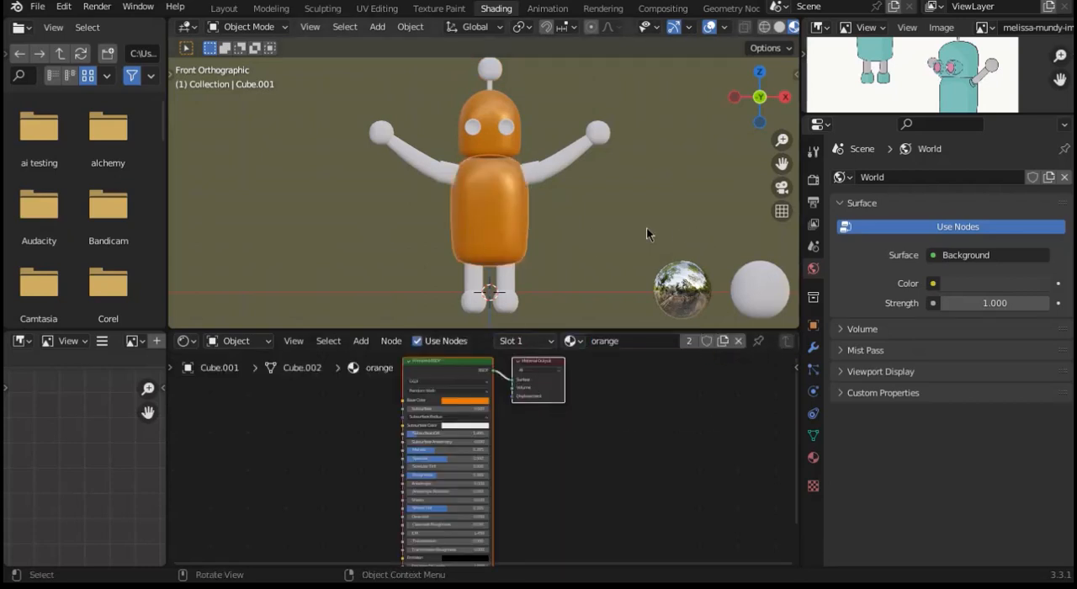
Step: Create a new material for the mirrored arms and name it black
{"action": "left_click", "coordinate": [407, 152]}
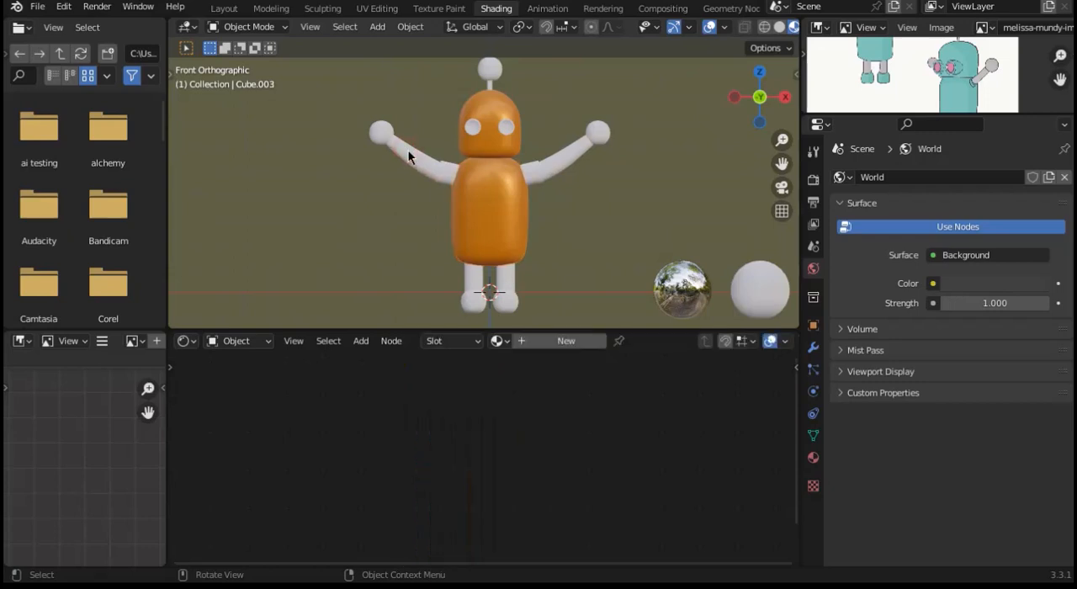
{"action": "left_click", "coordinate": [520, 347]}
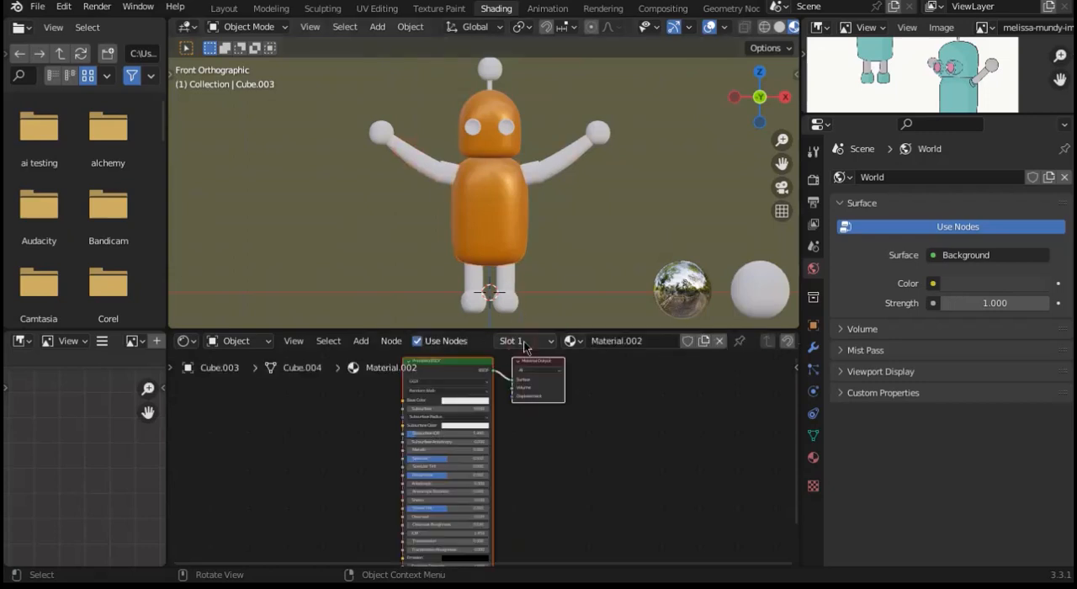
{"action": "double_click", "coordinate": [600, 341]}
{"action": "type", "text": "black"}
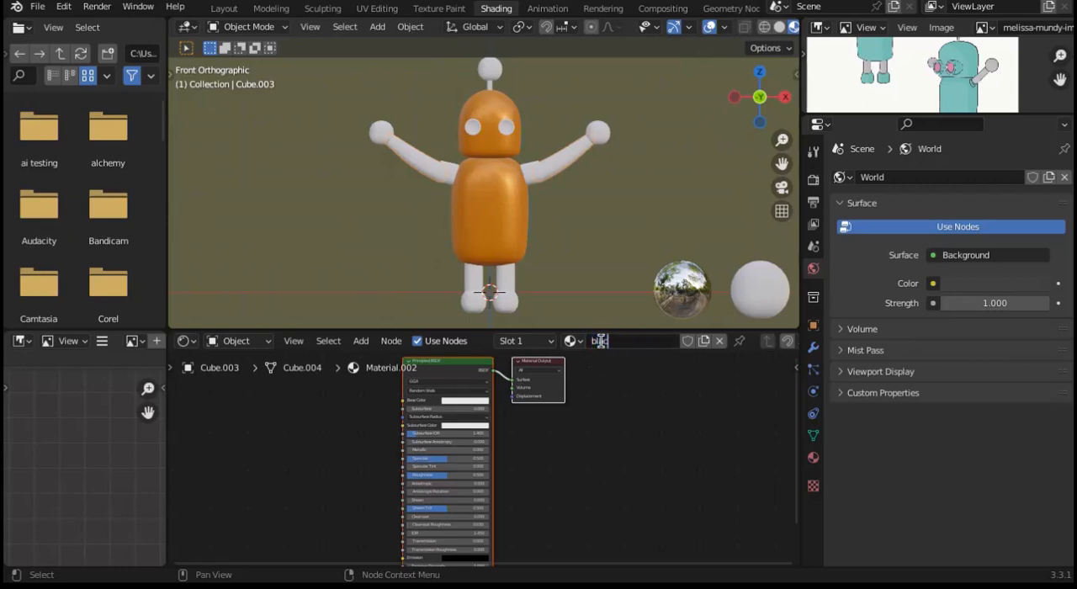
{"action": "key", "text": "Return"}
Step: Set the arms' black material to a black base color and assign the existing orange material to the shoulder sleeves
{"action": "left_click", "coordinate": [467, 400]}
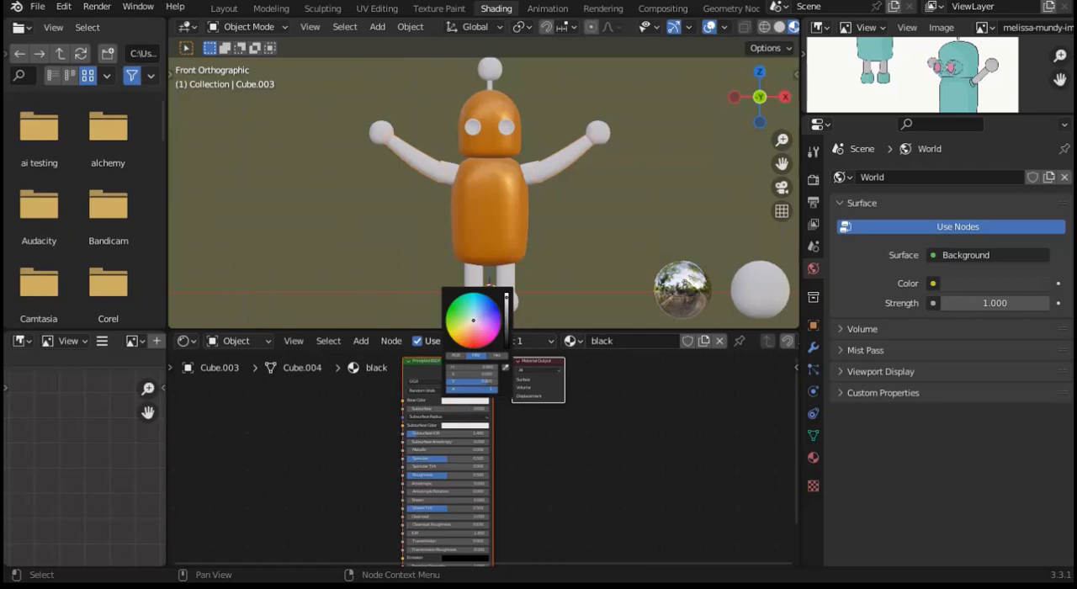
{"action": "left_click_drag", "start_coordinate": [505, 296], "coordinate": [507, 348]}
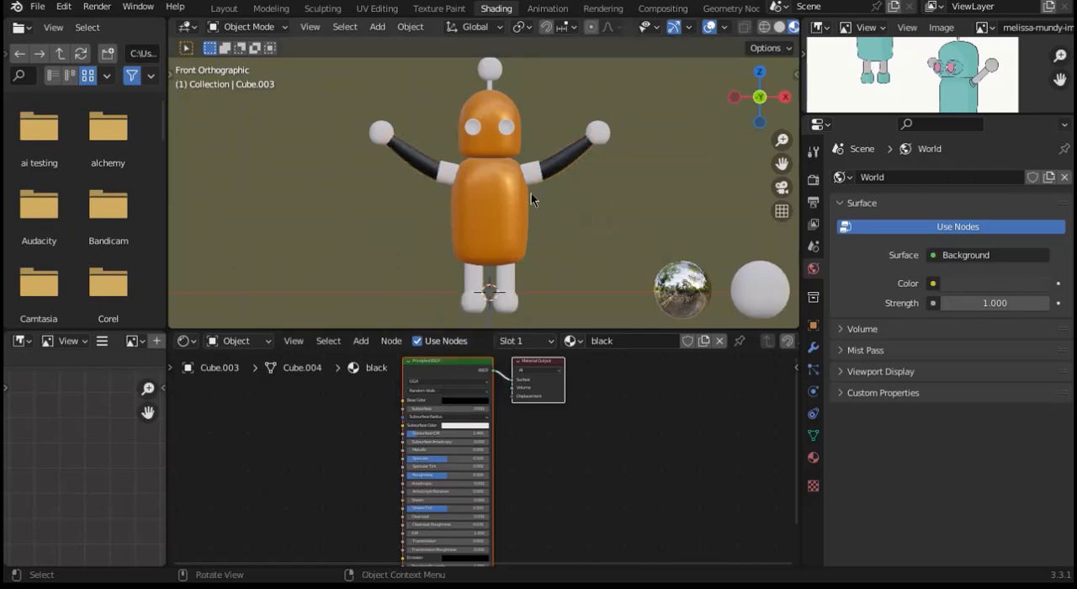
{"action": "left_click", "coordinate": [497, 204]}
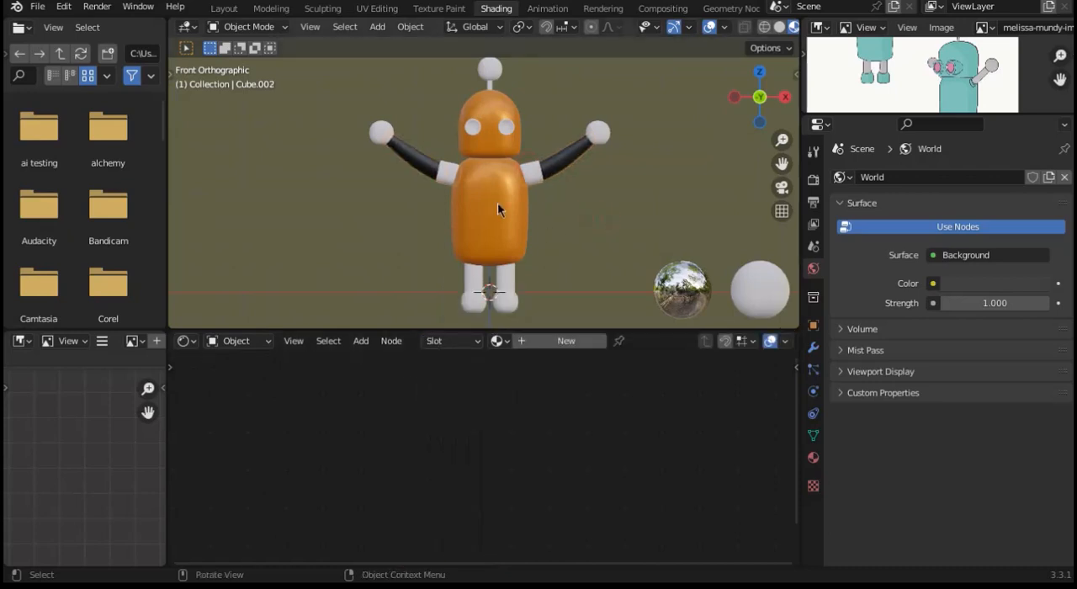
{"action": "left_click", "coordinate": [497, 341]}
{"action": "left_click", "coordinate": [526, 410]}
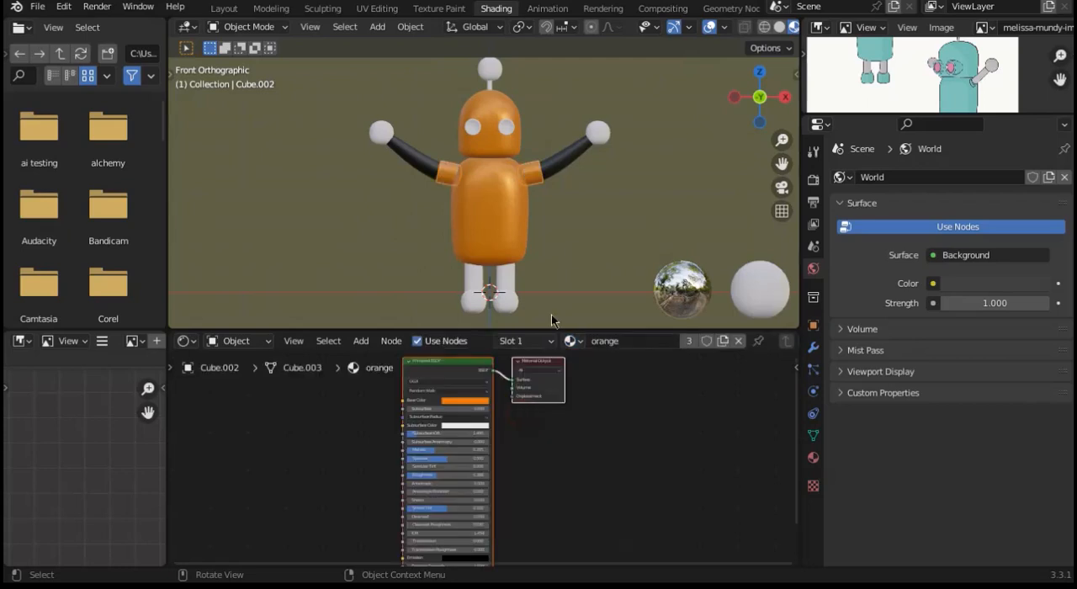
Step: Assign the existing orange material to the mirrored ball hands
{"action": "left_click", "coordinate": [574, 250]}
{"action": "left_click", "coordinate": [602, 132]}
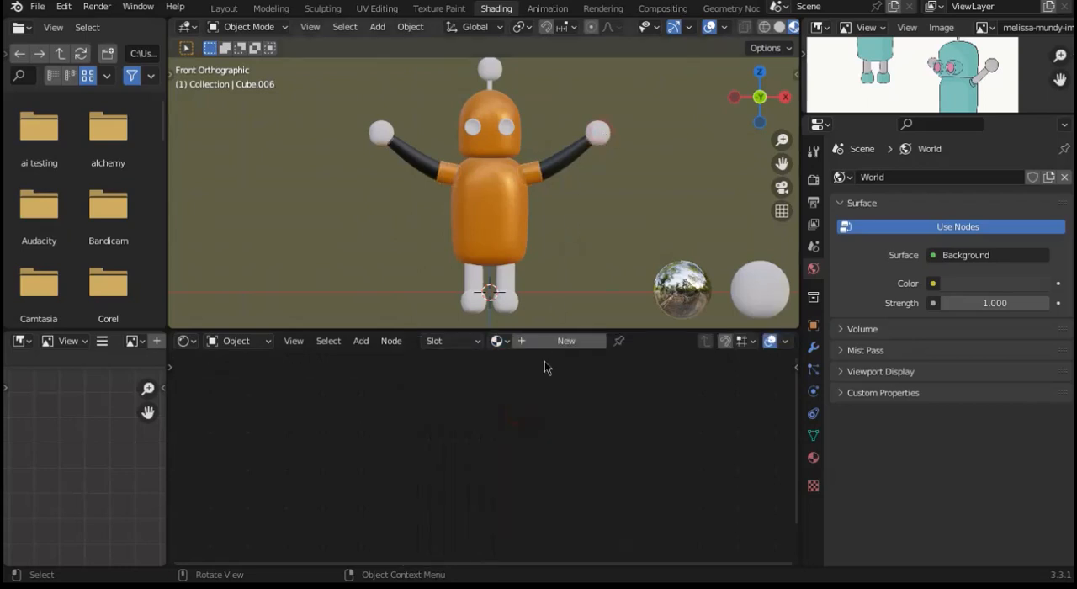
{"action": "left_click", "coordinate": [499, 340]}
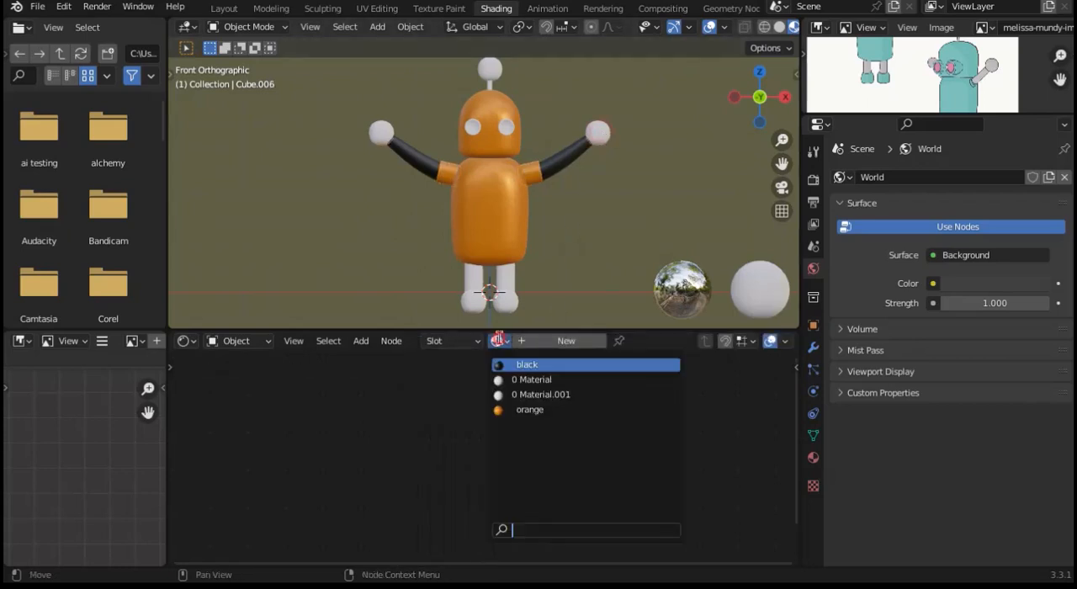
{"action": "left_click", "coordinate": [540, 411]}
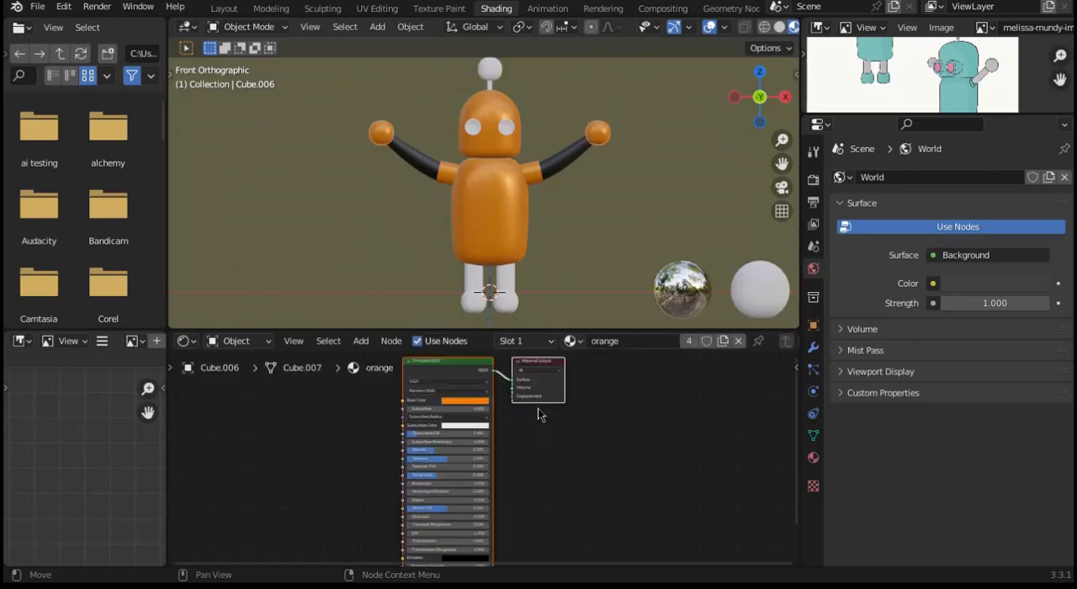
Step: Assign the existing black material to the robot's legs and feet
{"action": "left_click", "coordinate": [507, 277]}
{"action": "left_click", "coordinate": [496, 341]}
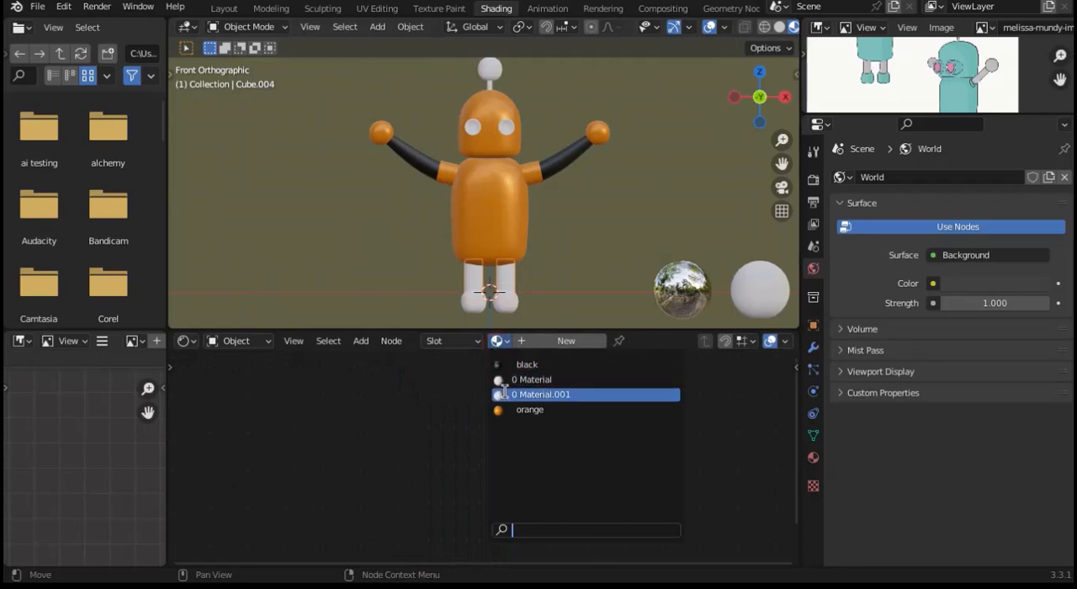
{"action": "left_click", "coordinate": [523, 364]}
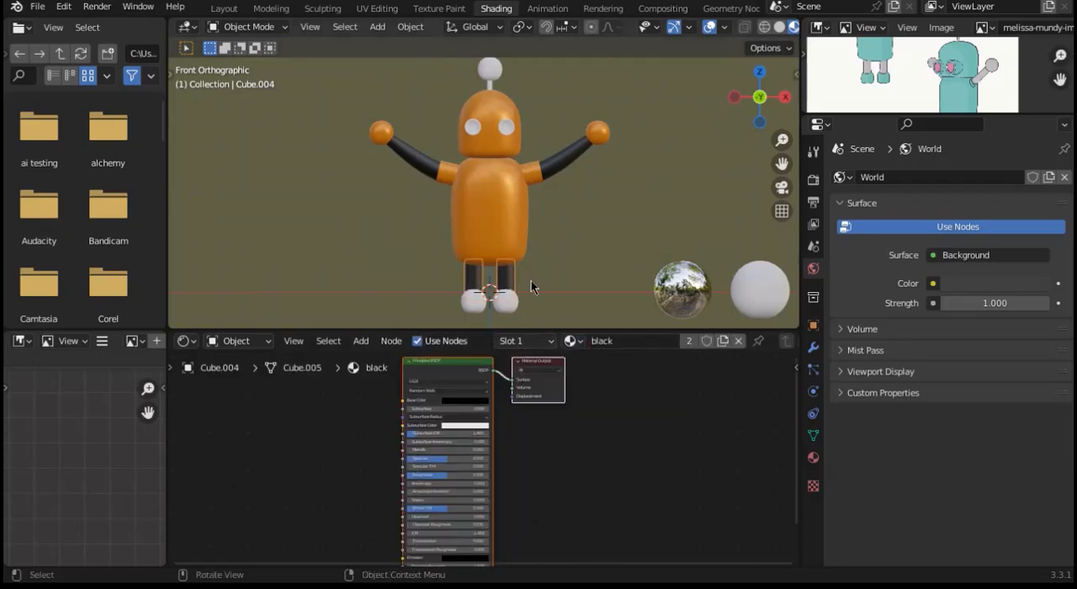
{"action": "left_click", "coordinate": [507, 313]}
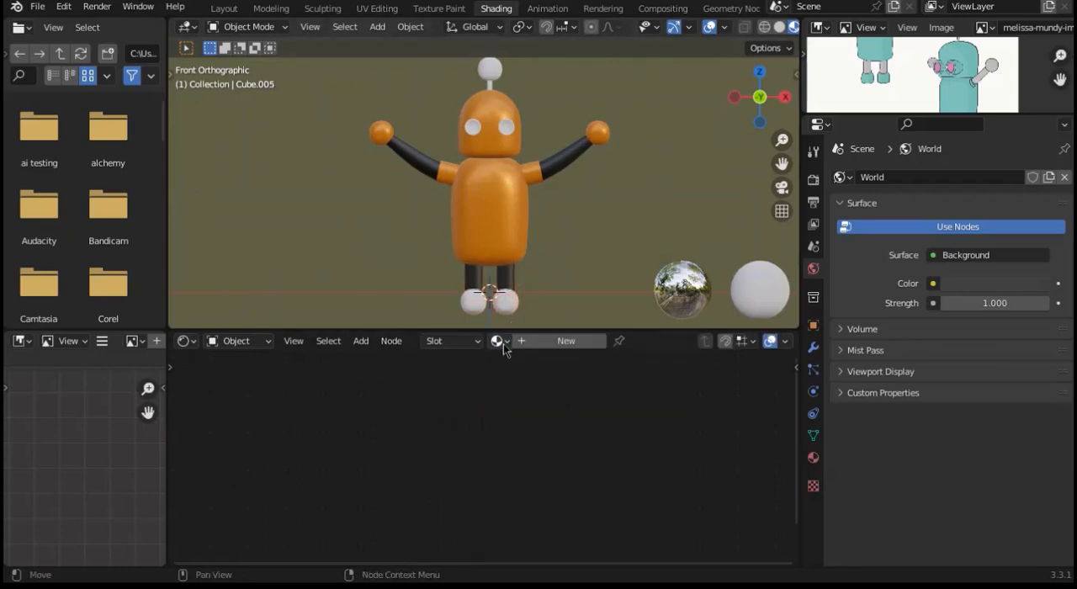
{"action": "left_click", "coordinate": [496, 341]}
{"action": "left_click", "coordinate": [509, 366]}
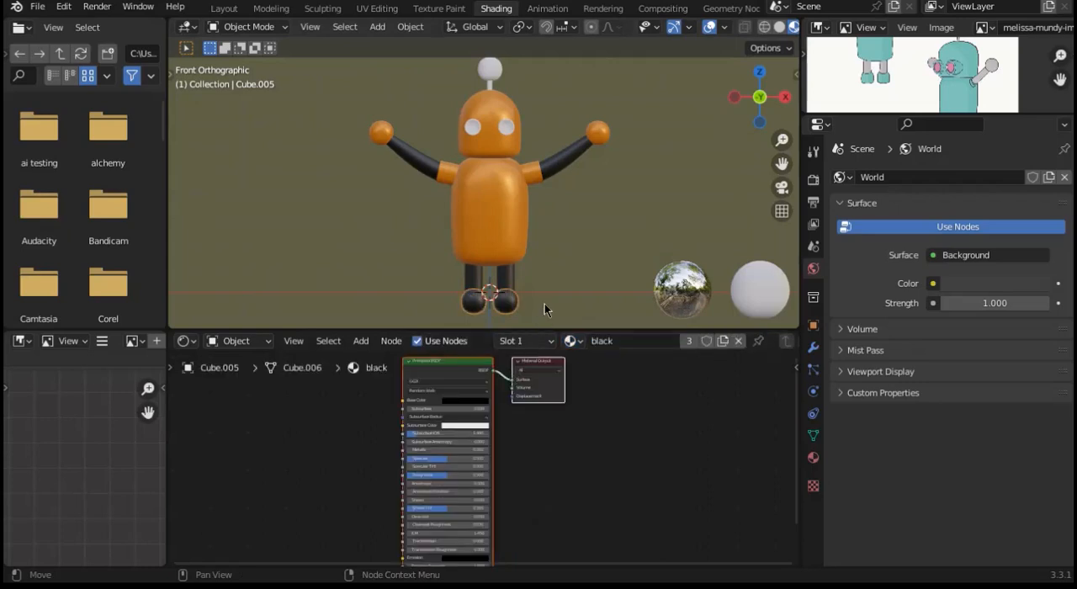
Step: Assign the existing black material to the antenna's stem and the orange material to the ball on its tip
{"action": "left_click", "coordinate": [491, 84]}
{"action": "left_click", "coordinate": [502, 345]}
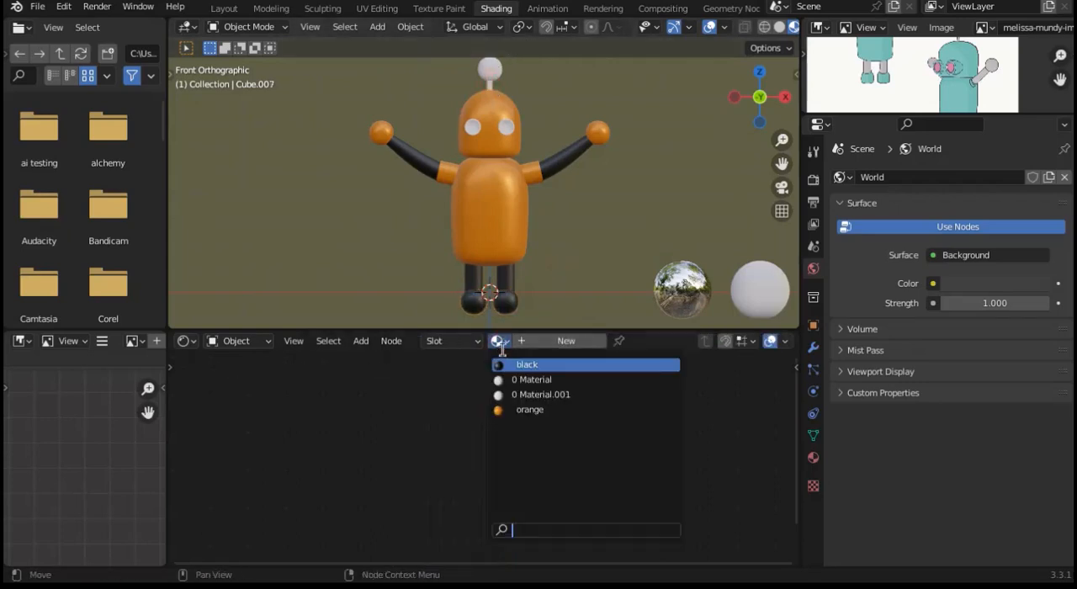
{"action": "left_click", "coordinate": [510, 367]}
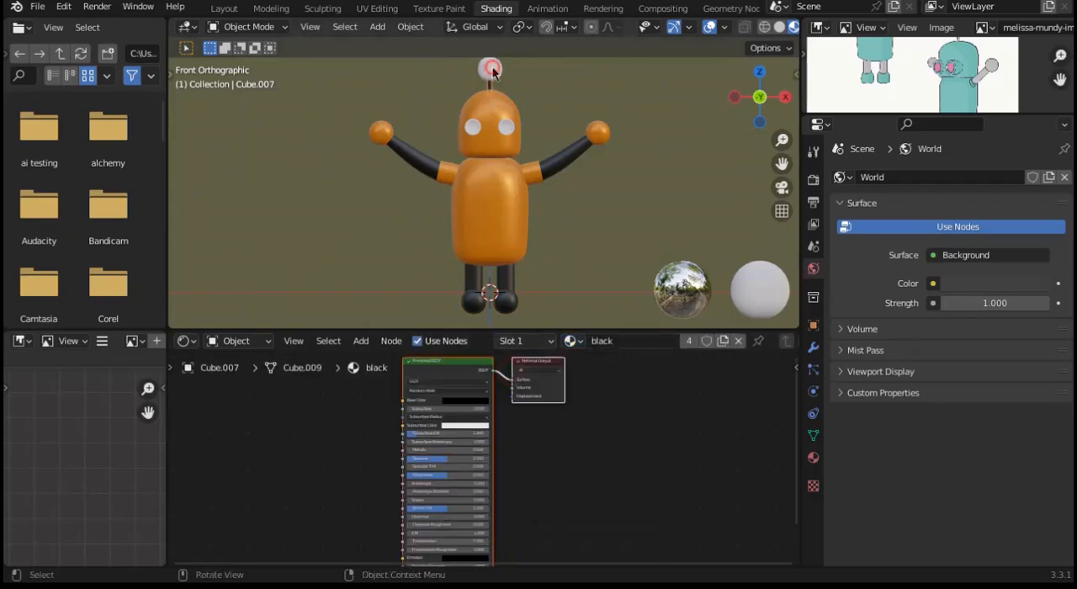
{"action": "left_click", "coordinate": [498, 127]}
{"action": "left_click", "coordinate": [499, 341]}
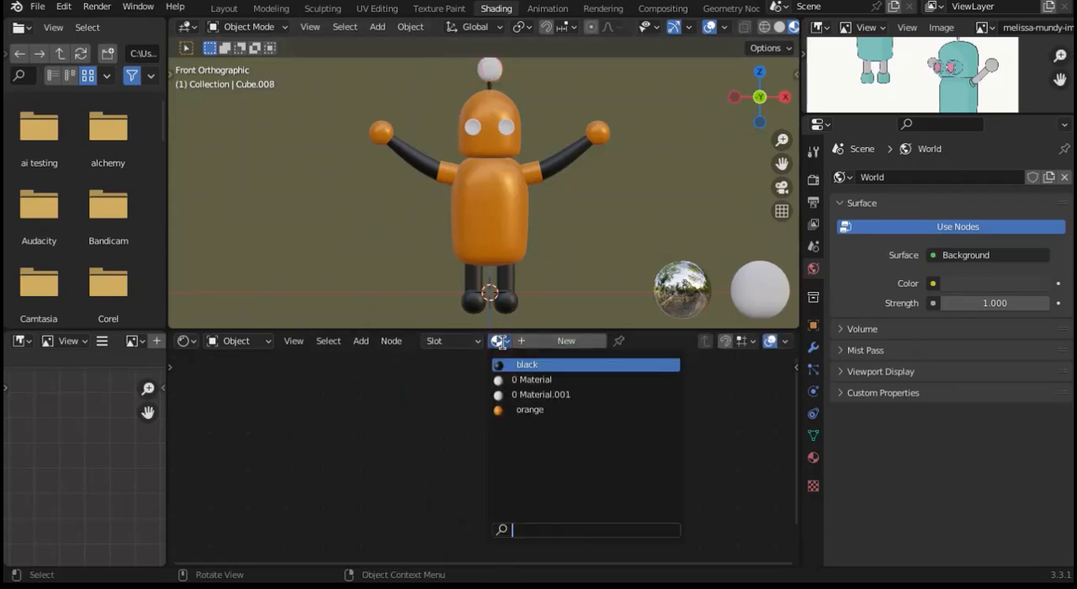
{"action": "left_click", "coordinate": [530, 409]}
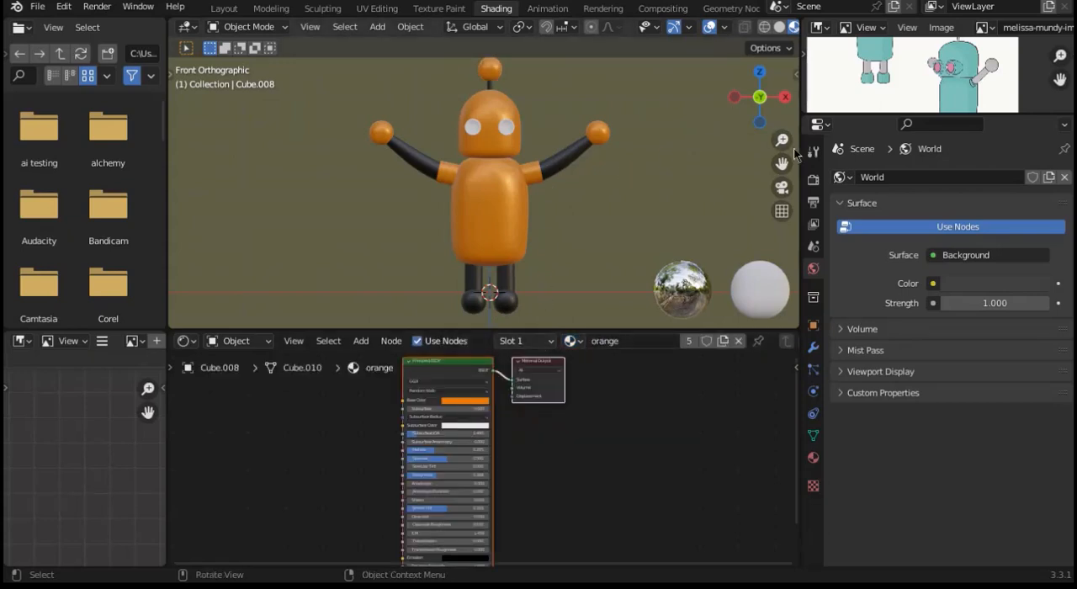
Step: Select the face loop around the eye cylinder's rim in Edit Mode and assign it a new material in its own slot
{"action": "left_click_drag", "start_coordinate": [781, 140], "coordinate": [783, 166]}
{"action": "left_click_drag", "start_coordinate": [767, 89], "coordinate": [491, 193]}
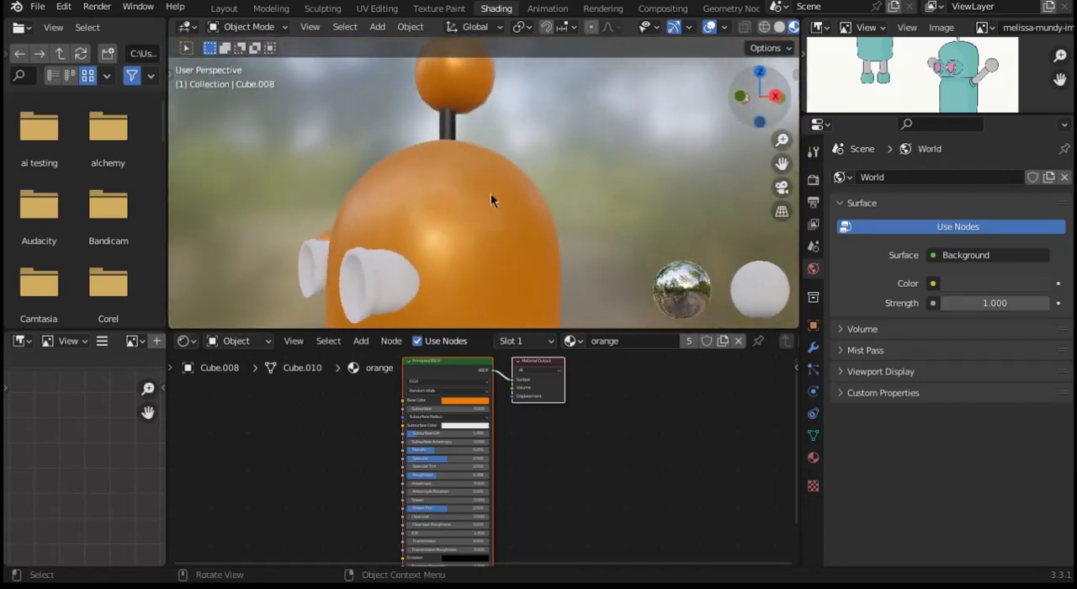
{"action": "left_click", "coordinate": [398, 286]}
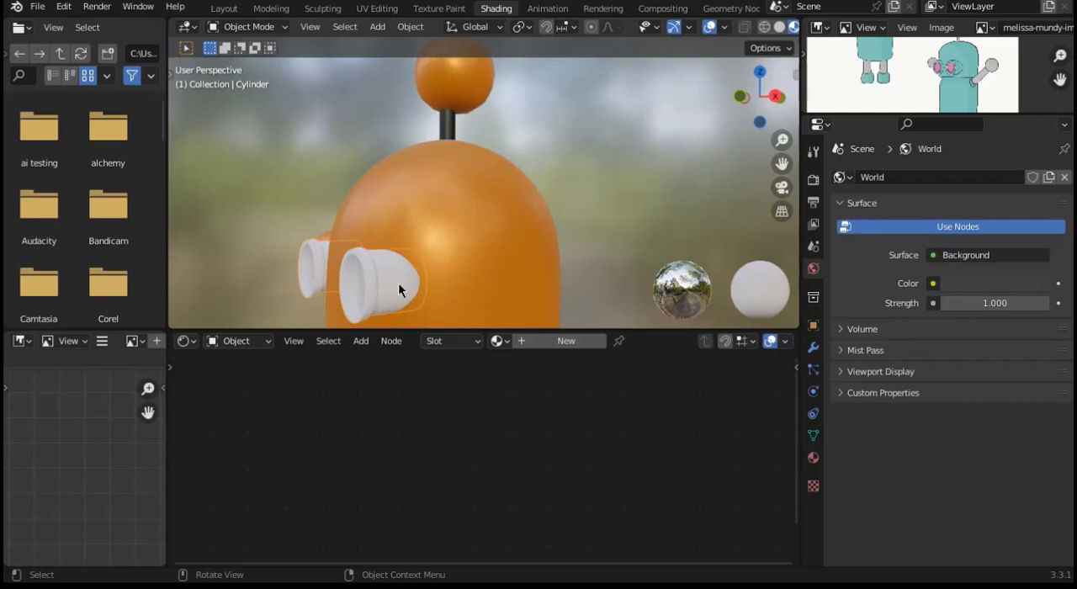
{"action": "key", "text": "Tab"}
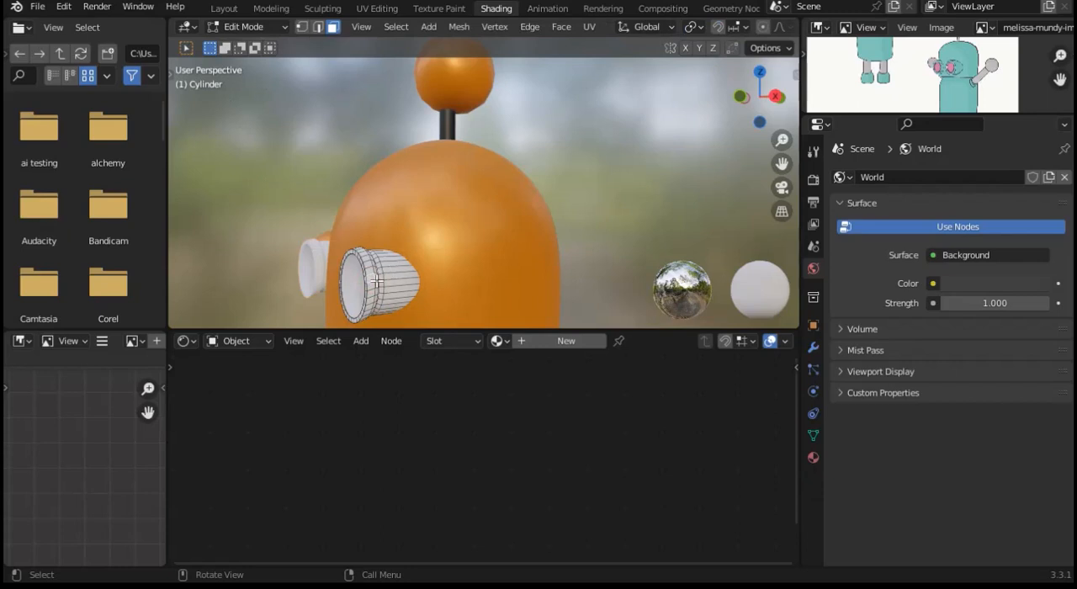
{"action": "key", "text": "alt"}
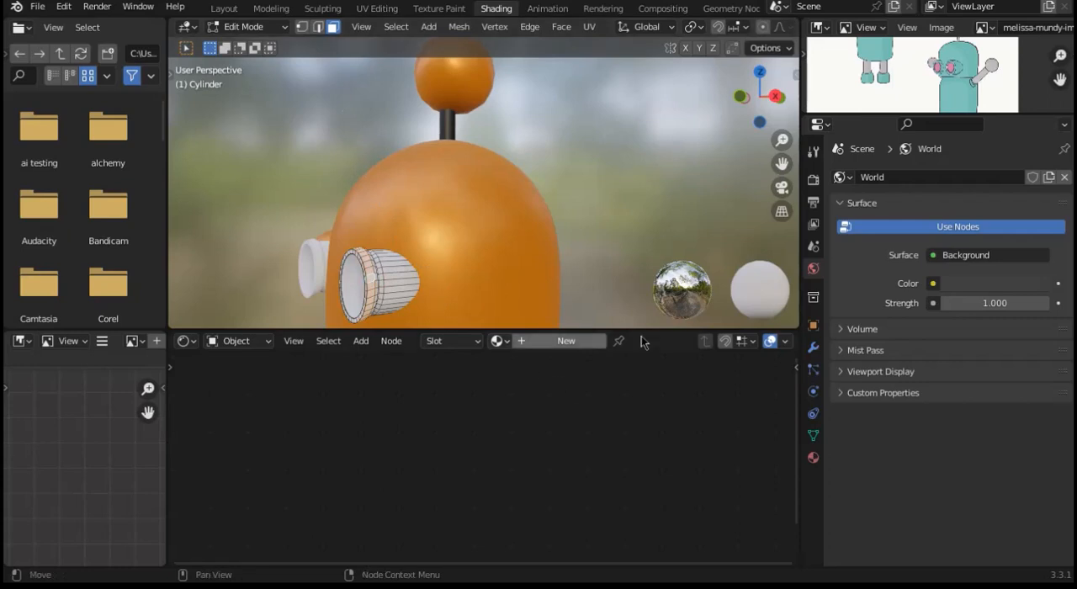
{"action": "left_click", "coordinate": [811, 459]}
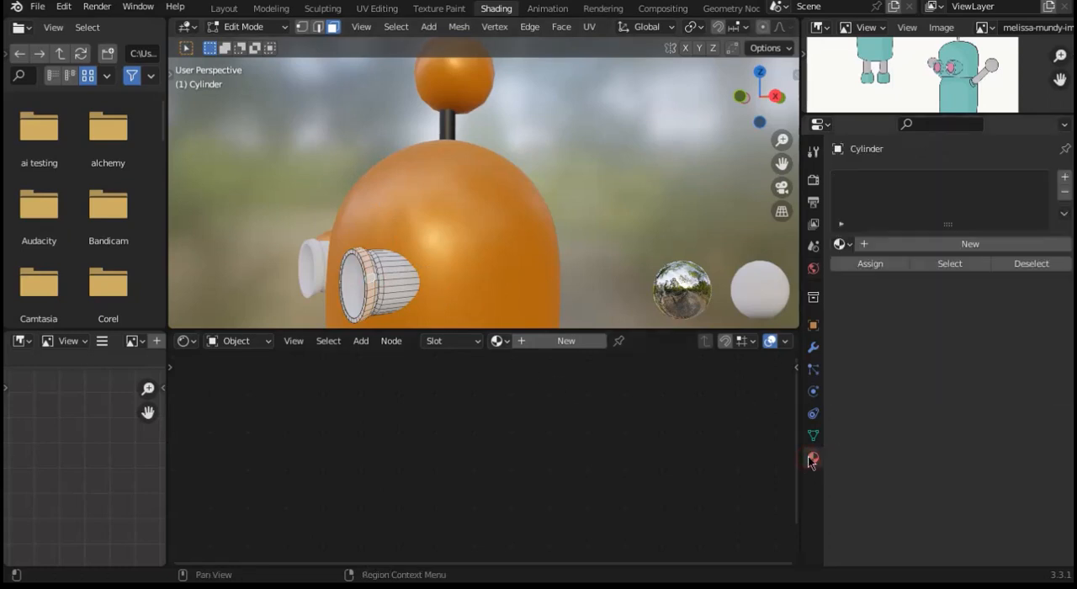
{"action": "left_click", "coordinate": [1061, 176]}
{"action": "left_click", "coordinate": [963, 244]}
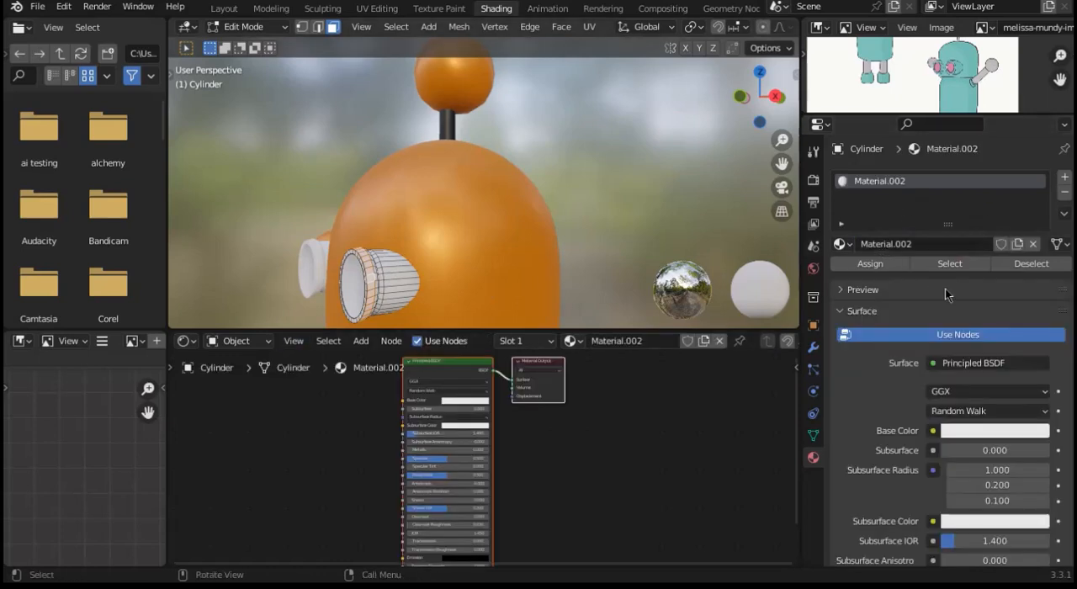
{"action": "left_click", "coordinate": [871, 264]}
Step: Invert the face selection on the eye and assign a new material in a second slot to those faces
{"action": "key", "text": "ctrl+i"}
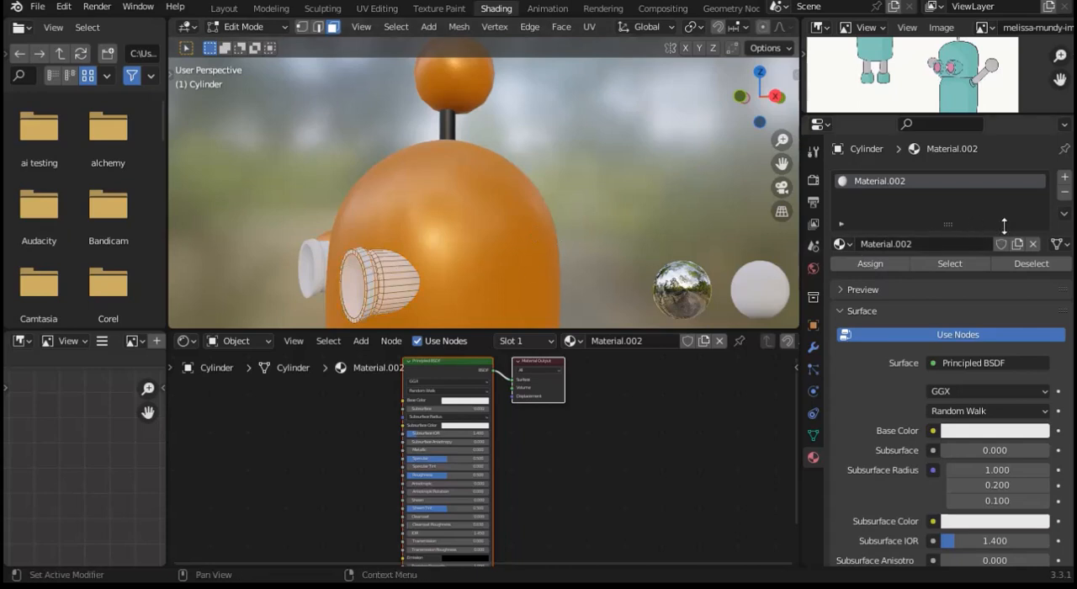
{"action": "left_click", "coordinate": [1064, 179]}
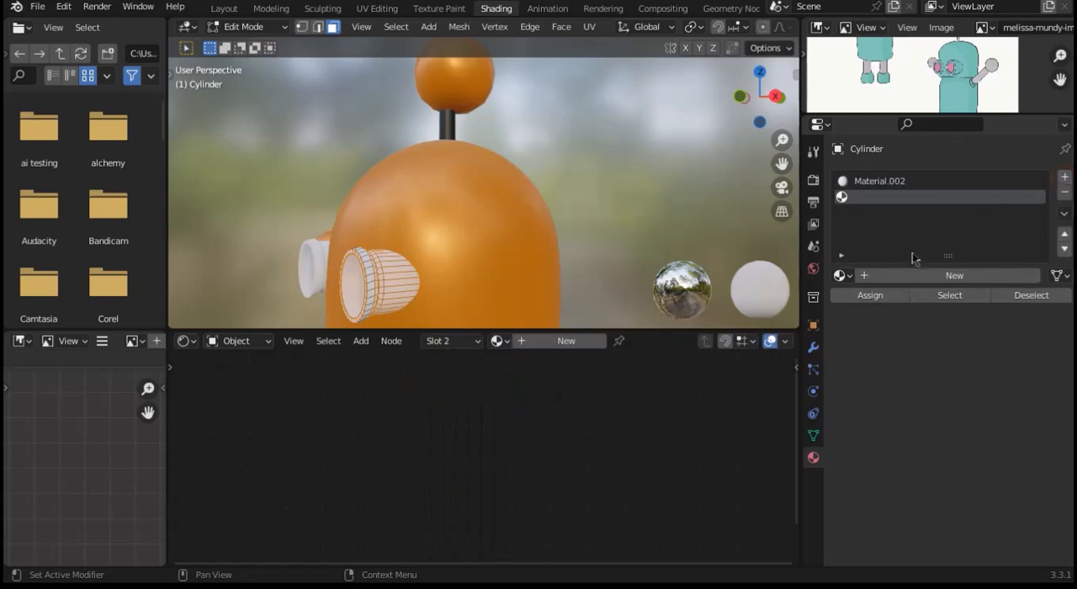
{"action": "left_click", "coordinate": [913, 276]}
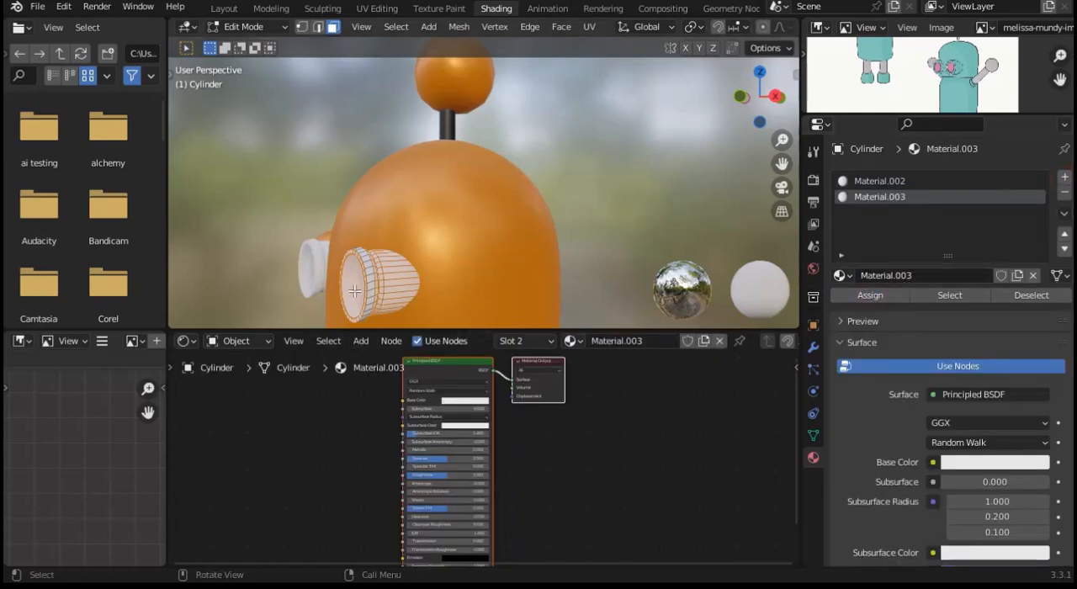
Step: Select the eye's front lens face and assign it a new material in a third slot
{"action": "left_click", "coordinate": [643, 221]}
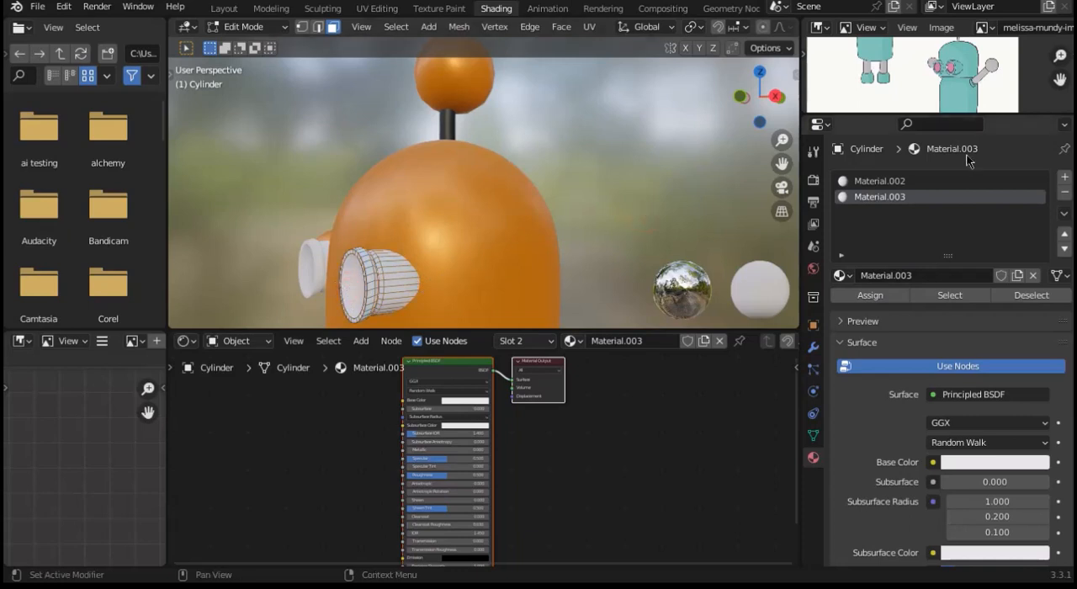
{"action": "left_click", "coordinate": [1064, 176]}
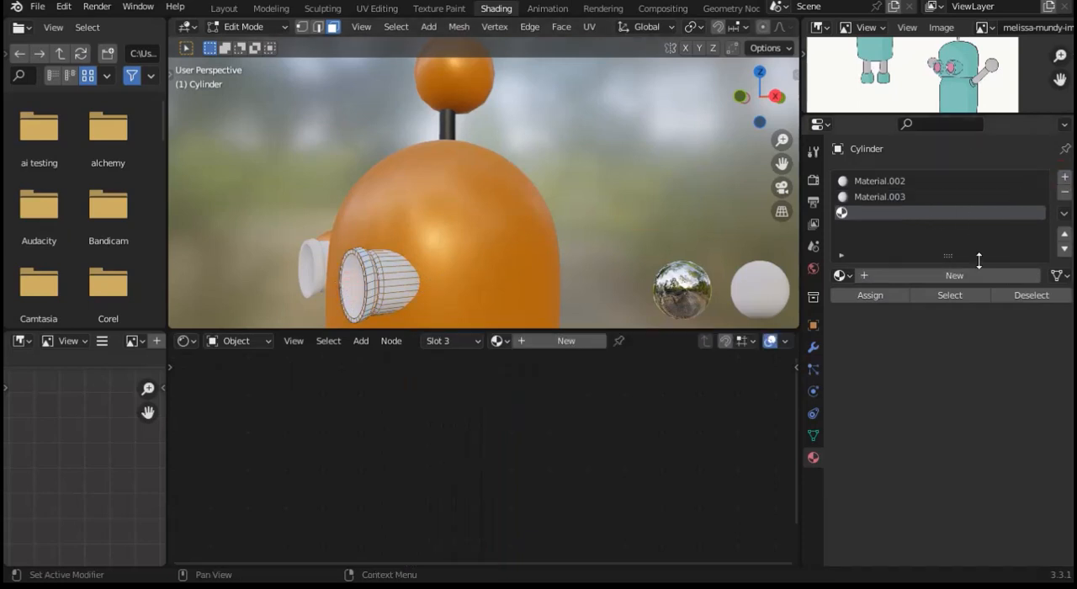
{"action": "left_click", "coordinate": [943, 278]}
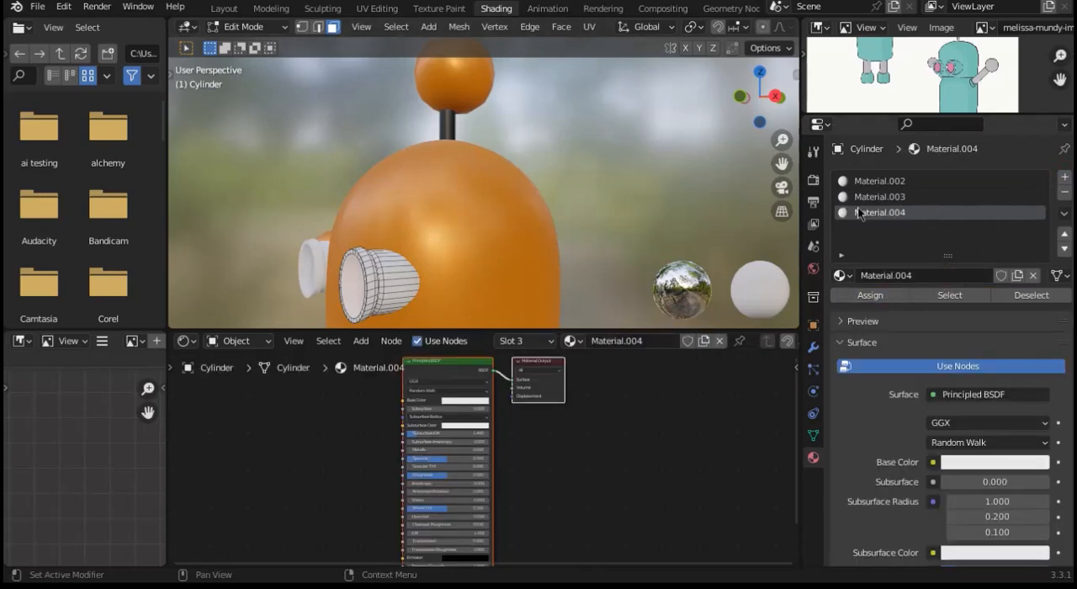
Step: Replace the eye rim's material in the first slot with the existing orange material, after trying black there
{"action": "left_click", "coordinate": [860, 183]}
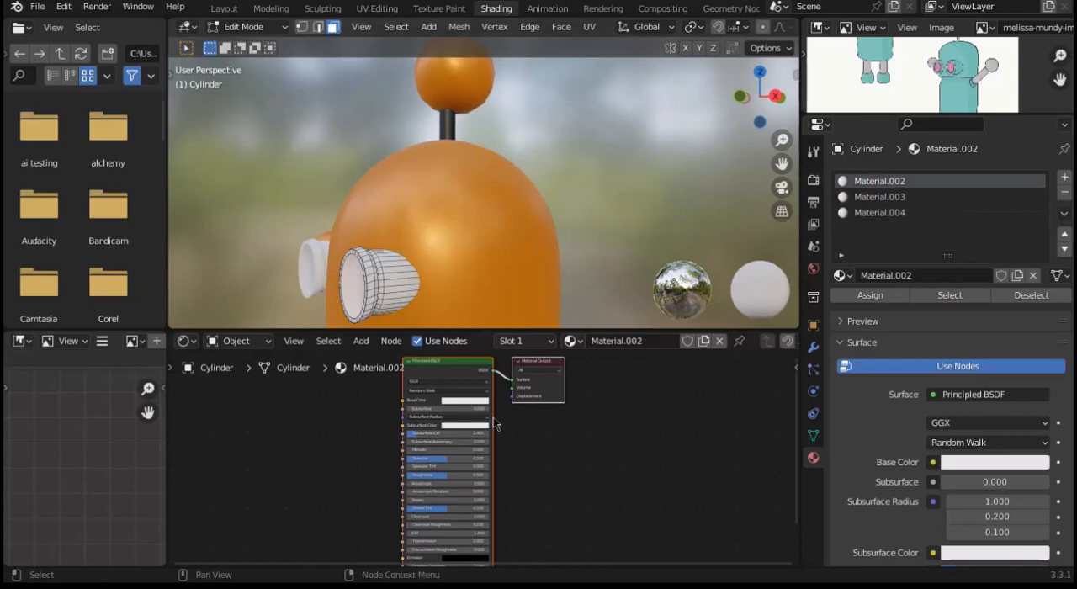
{"action": "left_click", "coordinate": [572, 341]}
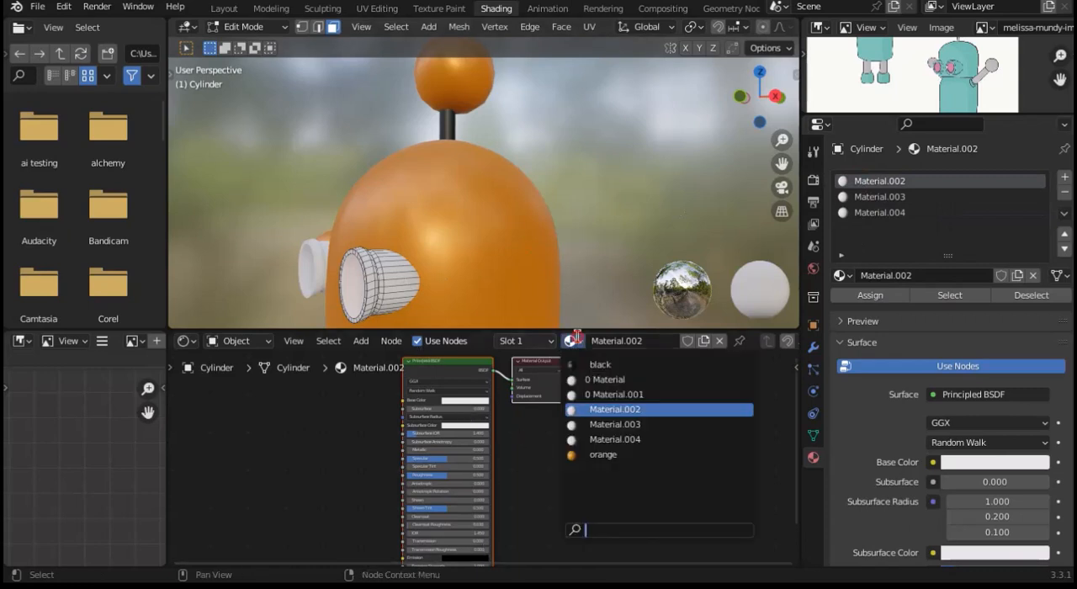
{"action": "left_click", "coordinate": [581, 367]}
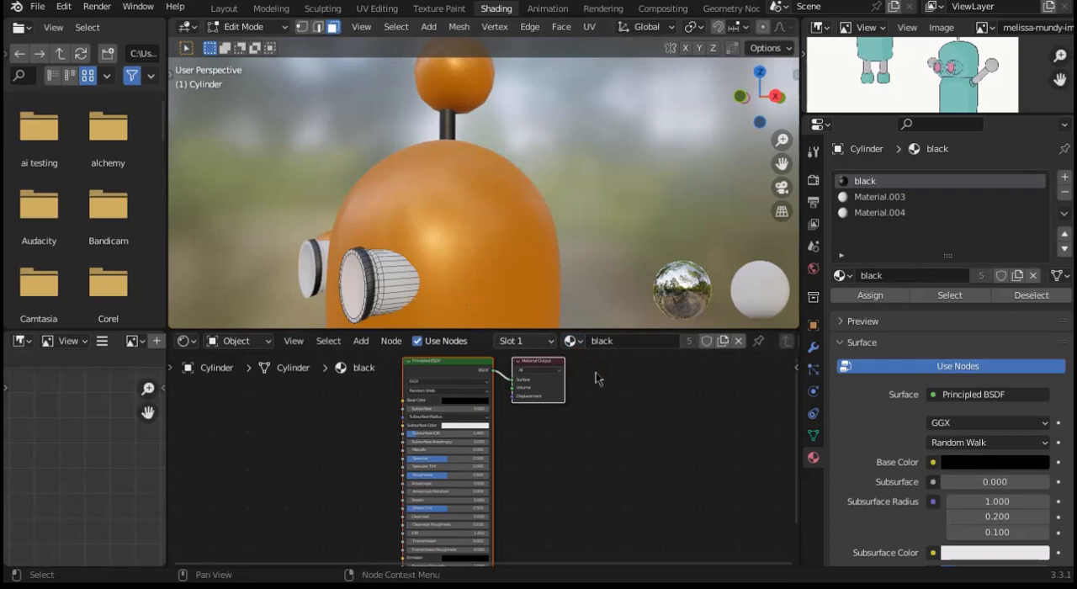
{"action": "left_click", "coordinate": [573, 340]}
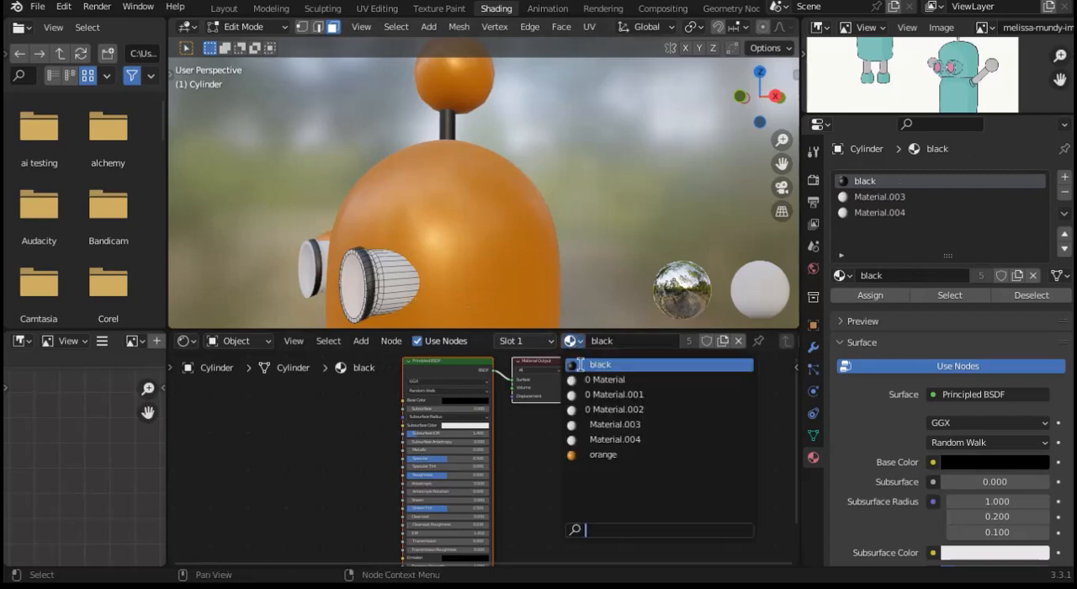
{"action": "left_click", "coordinate": [602, 455]}
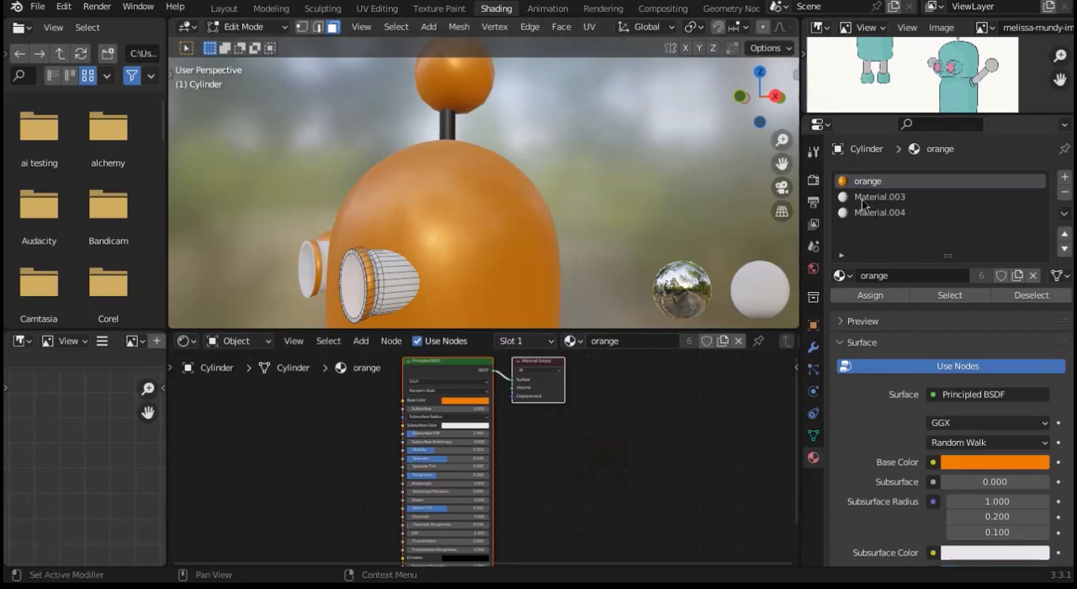
Step: Replace the eye body's material in the second slot with the existing black material
{"action": "left_click", "coordinate": [835, 198]}
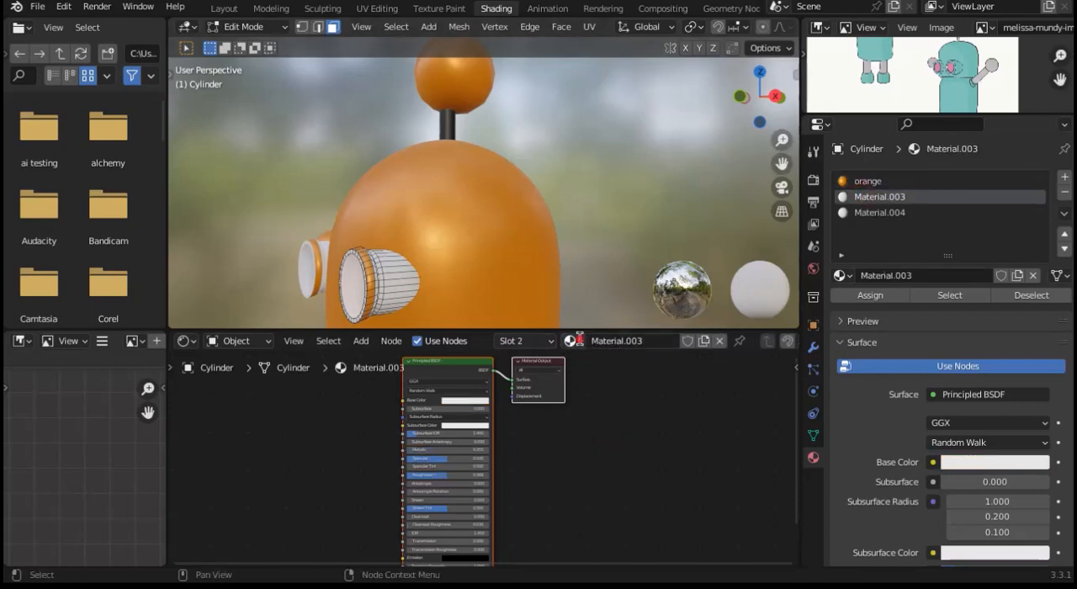
{"action": "left_click", "coordinate": [572, 340]}
{"action": "left_click", "coordinate": [594, 365]}
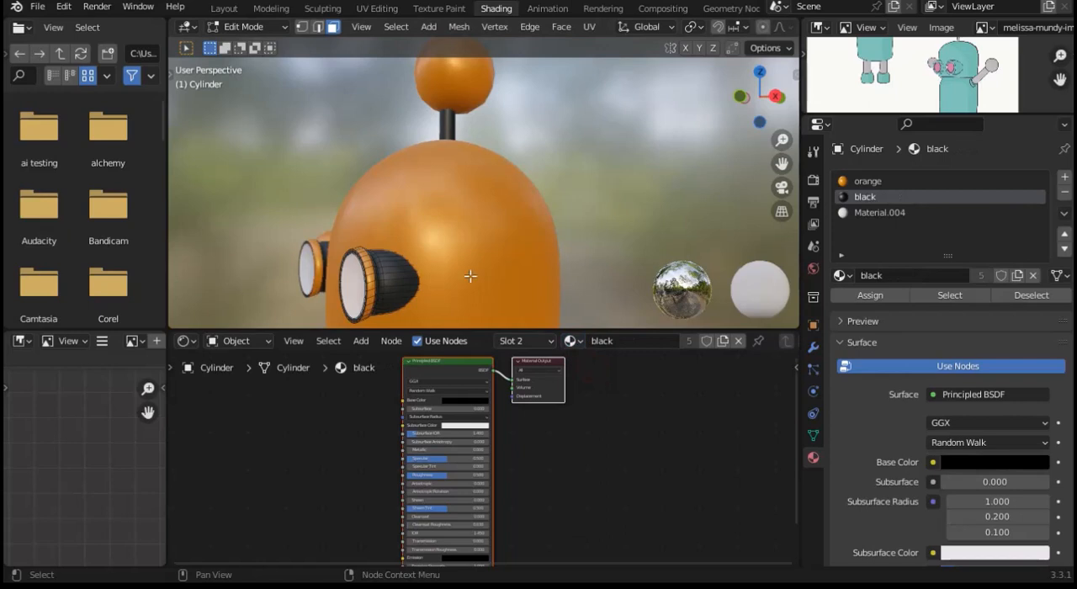
Step: Activate the lens material in the eye's third slot and set its base color to pale green
{"action": "left_click", "coordinate": [349, 280]}
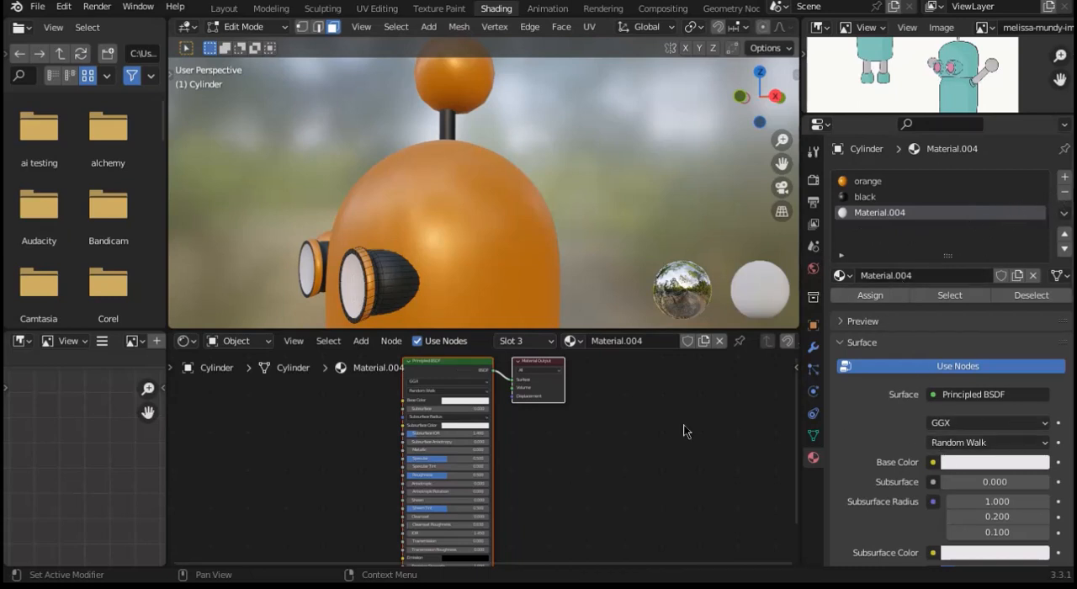
{"action": "left_click", "coordinate": [465, 400]}
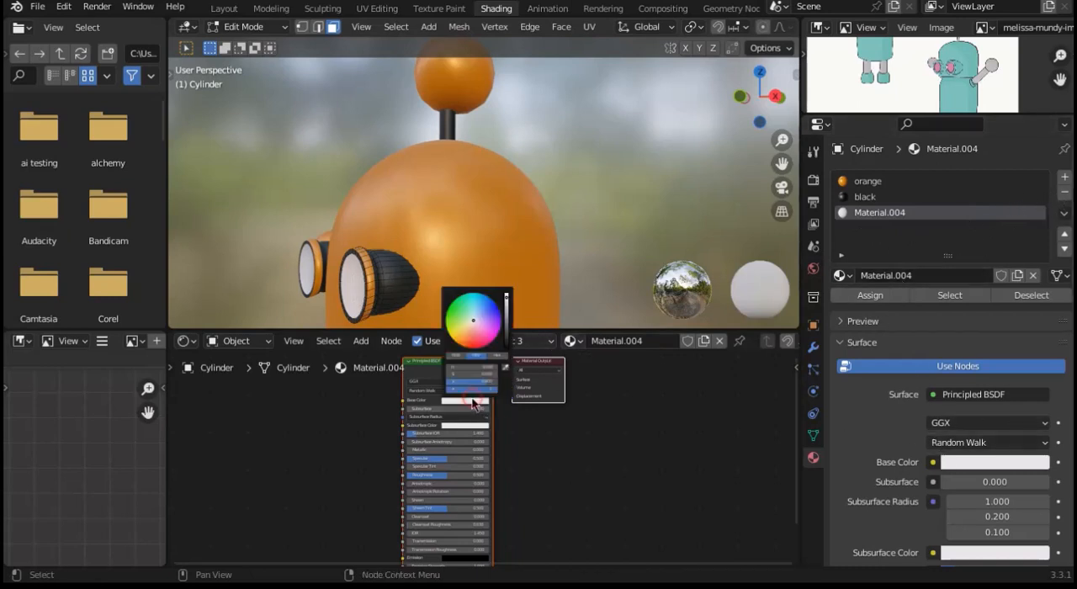
{"action": "left_click", "coordinate": [467, 312]}
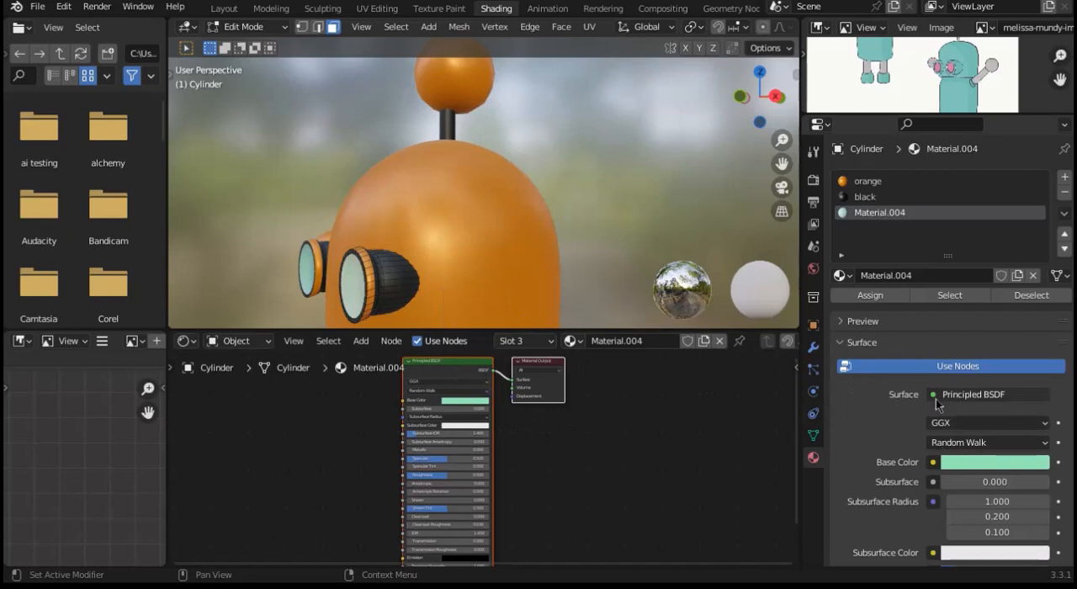
Step: Try the Emission shader as the lens material's surface, then set the surface back to Principled BSDF
{"action": "left_click", "coordinate": [936, 400]}
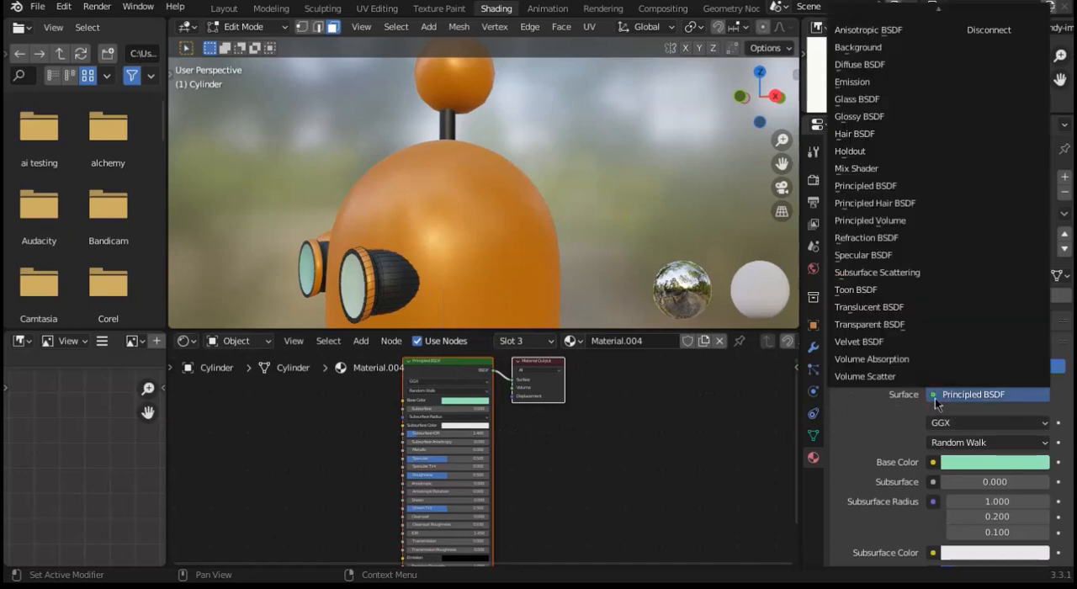
{"action": "left_click", "coordinate": [852, 82]}
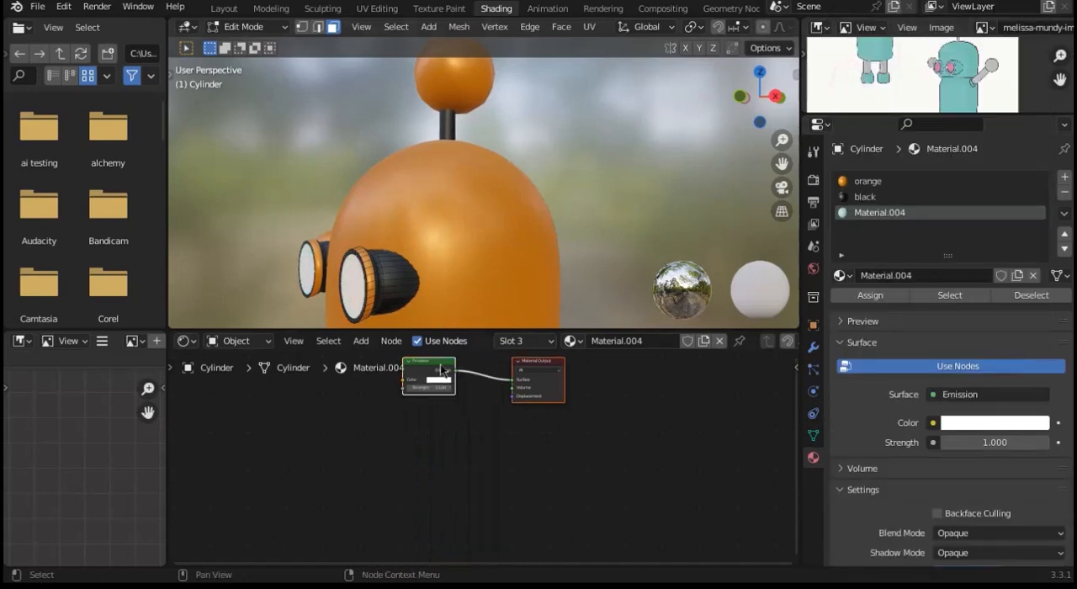
{"action": "left_click", "coordinate": [500, 456]}
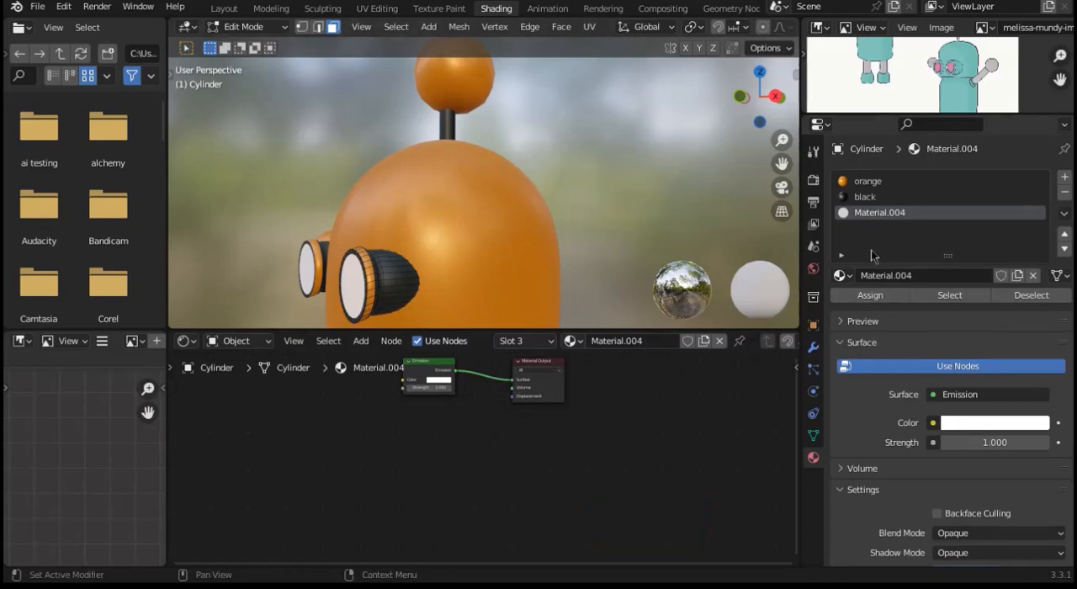
{"action": "left_click", "coordinate": [962, 396]}
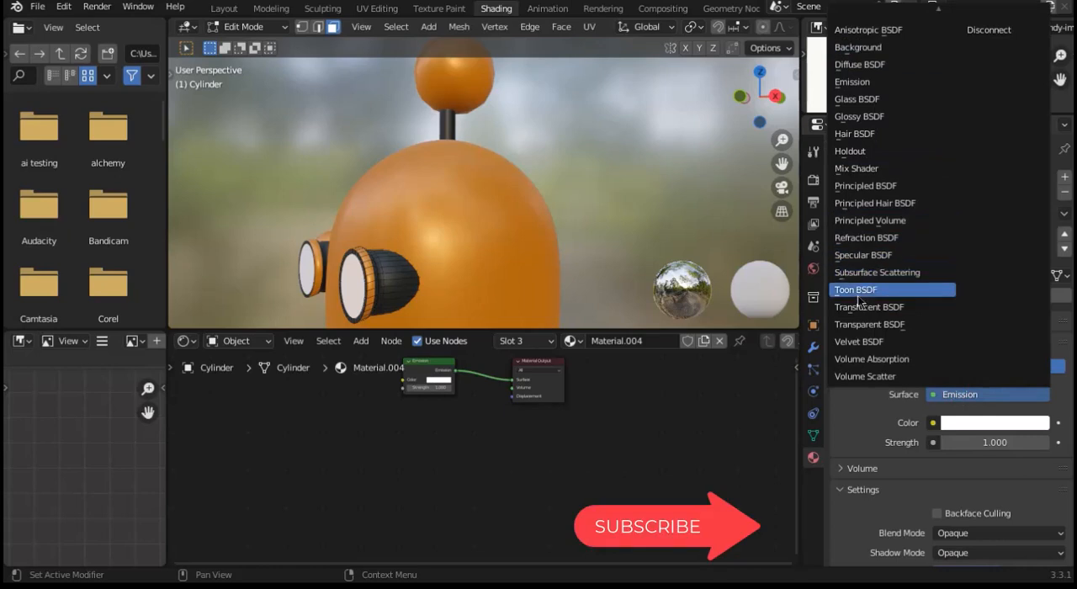
{"action": "left_click", "coordinate": [862, 186]}
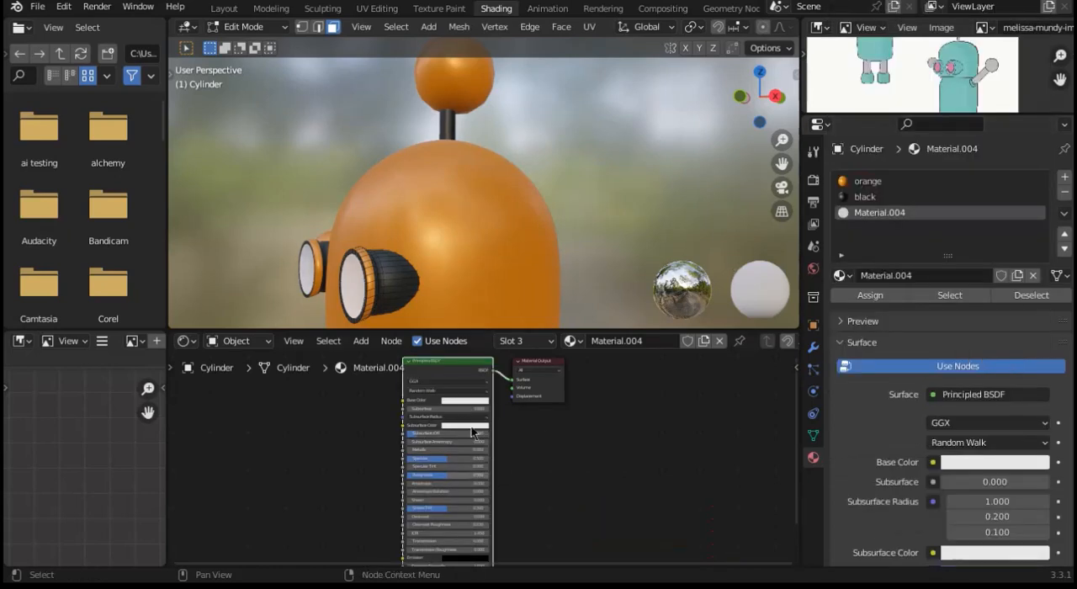
Step: Replace the lens material's Principled BSDF node with an Emission node connected to the Material Output's Surface input
{"action": "key", "text": "x"}
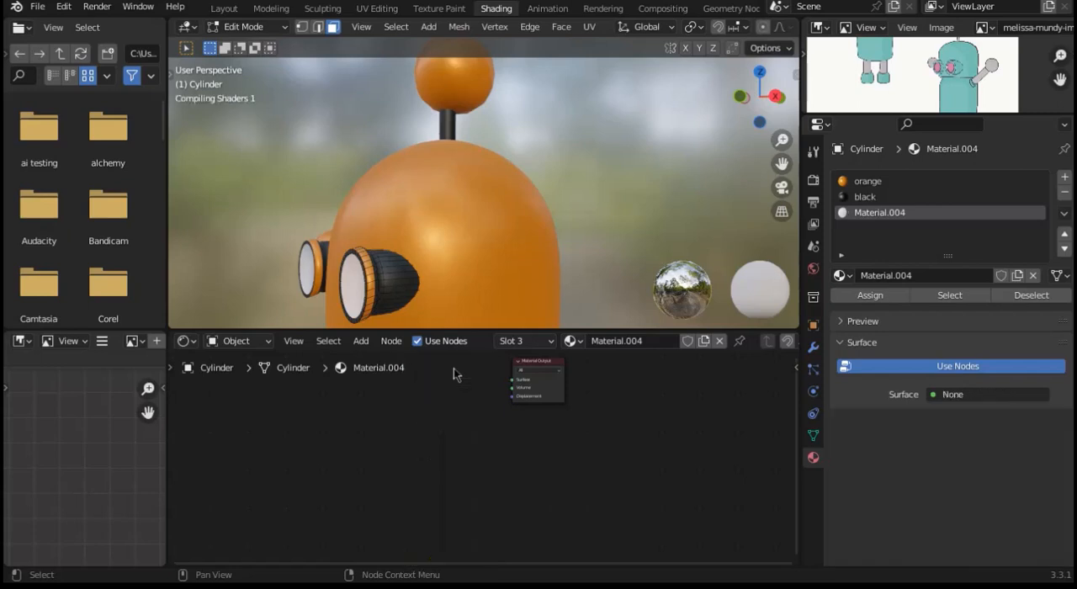
{"action": "key", "text": "shift+a"}
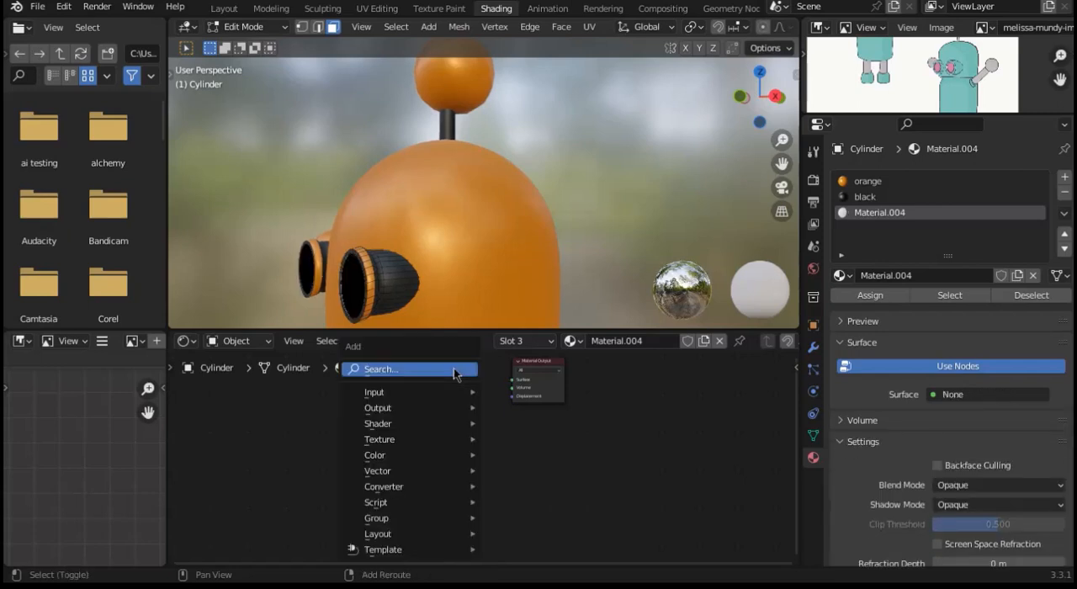
{"action": "left_click", "coordinate": [453, 371]}
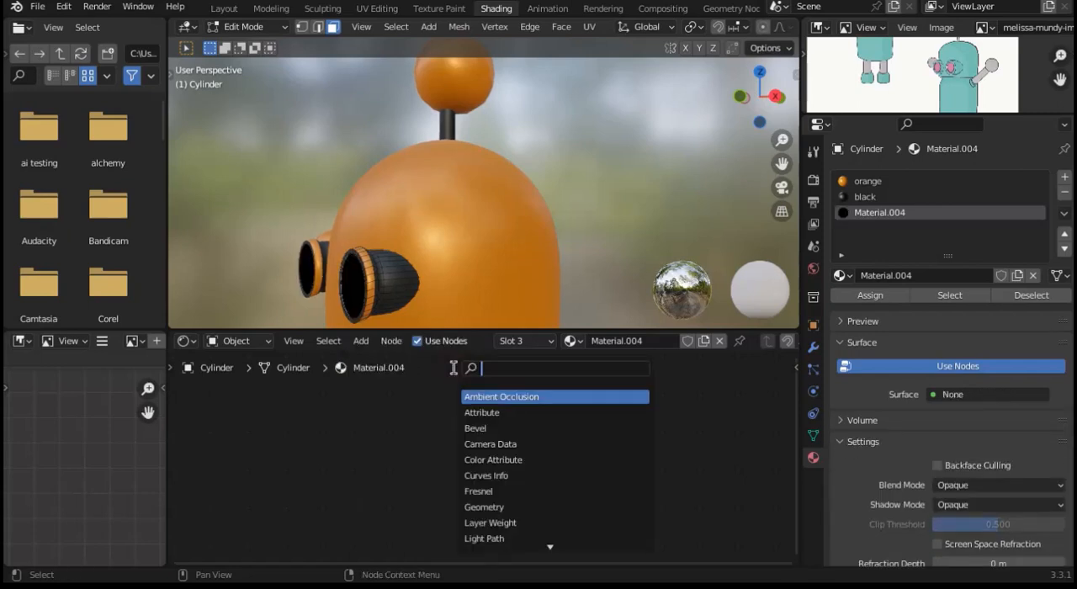
{"action": "type", "text": "emmi"}
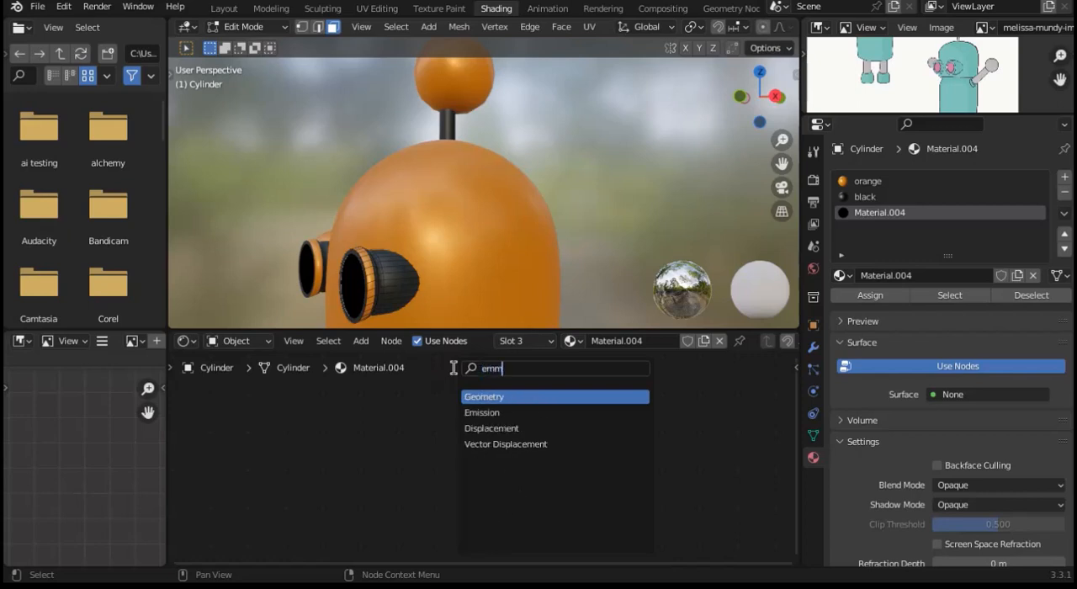
{"action": "key", "text": "BackSpace"}
{"action": "key", "text": "BackSpace"}
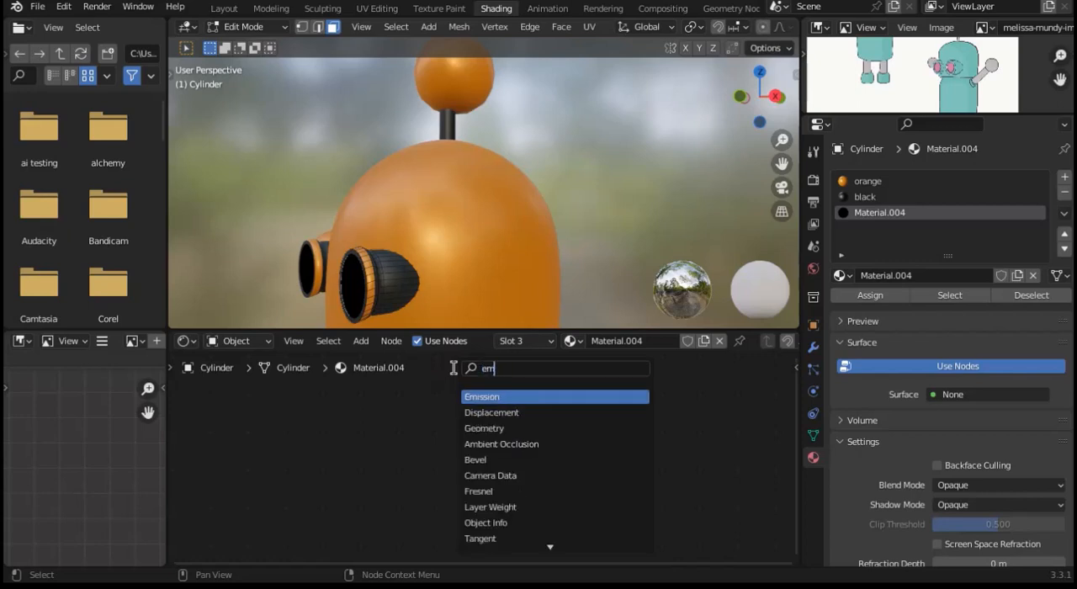
{"action": "type", "text": "iss"}
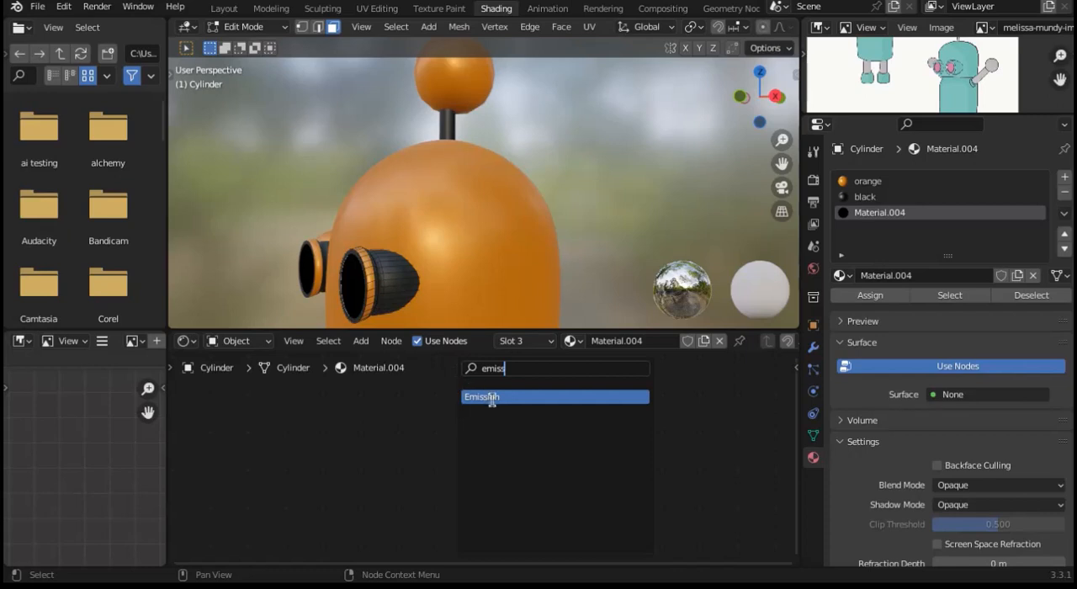
{"action": "left_click", "coordinate": [490, 397]}
{"action": "left_click", "coordinate": [434, 413]}
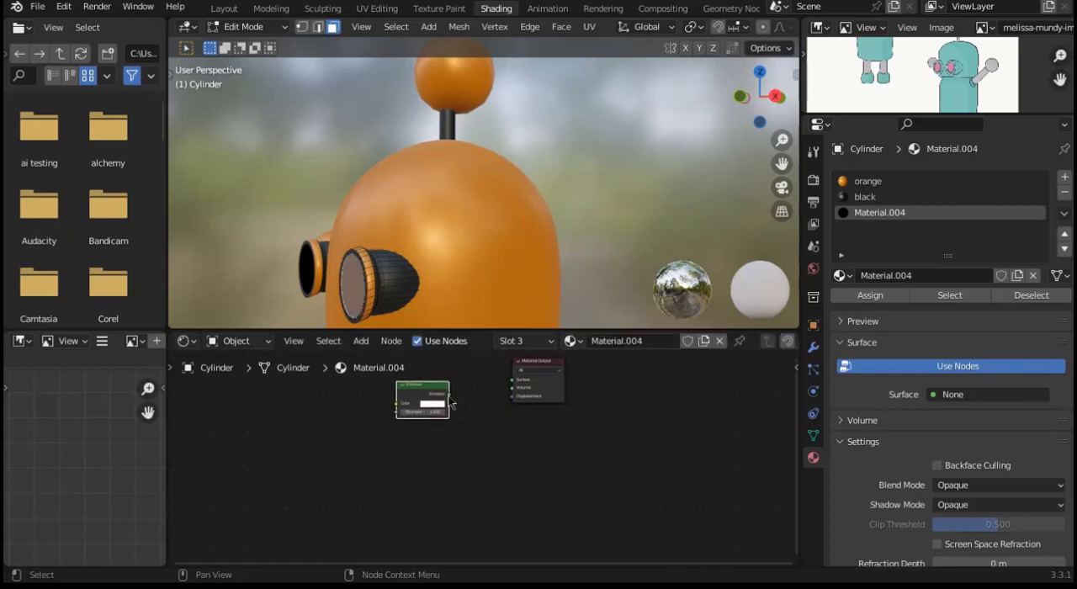
{"action": "left_click_drag", "start_coordinate": [449, 396], "coordinate": [512, 404]}
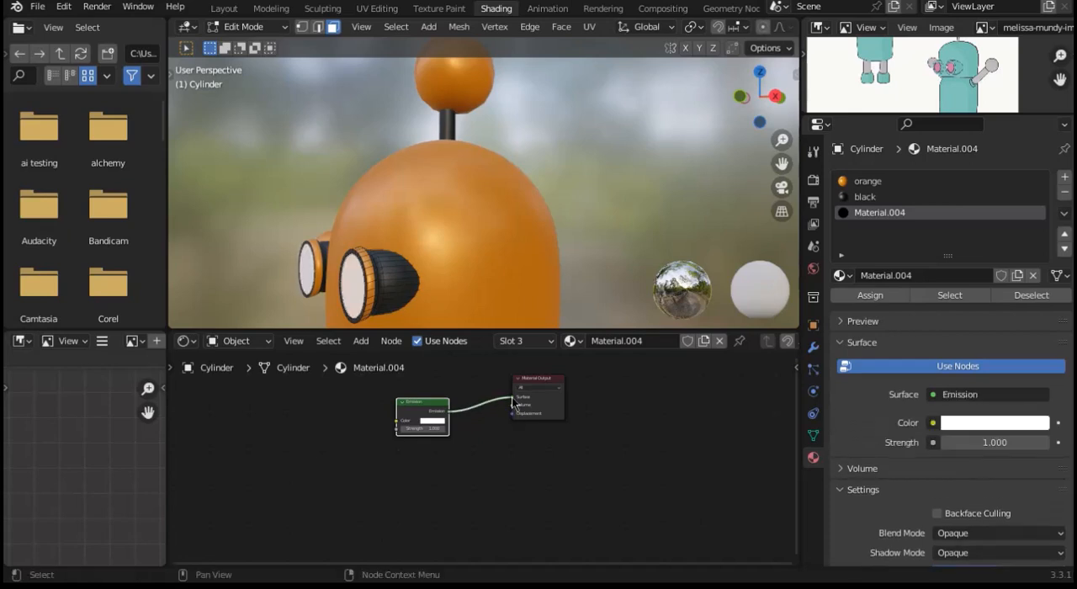
Step: Raise the lens emission strength to about 21.3 and enable Eevee's Bloom, fine-tuning the strength before returning to Object Mode
{"action": "left_click_drag", "start_coordinate": [427, 428], "coordinate": [515, 427]}
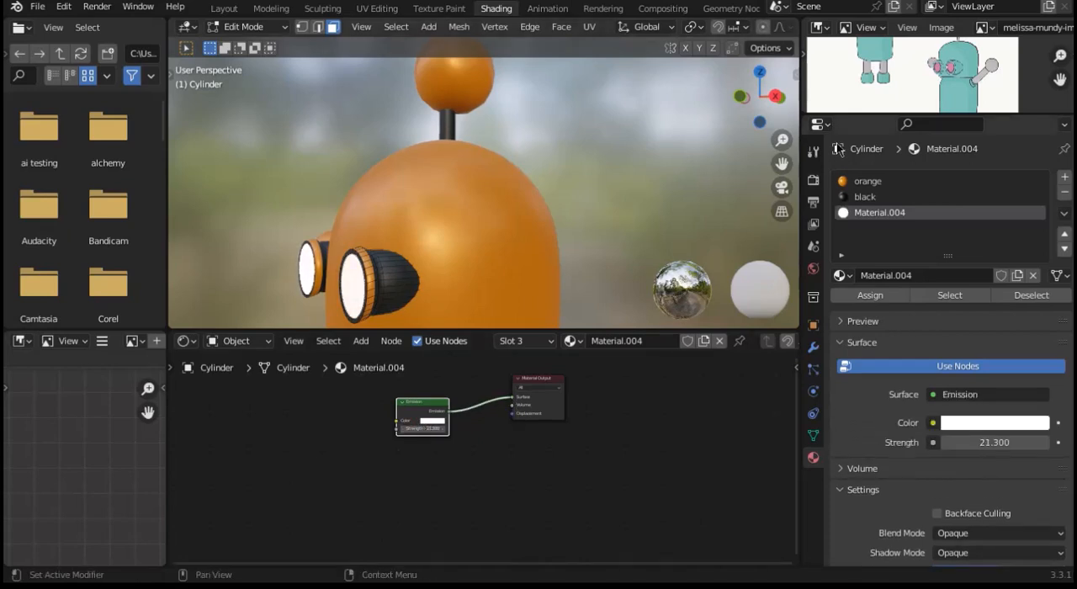
{"action": "left_click", "coordinate": [817, 203]}
{"action": "left_click", "coordinate": [813, 180]}
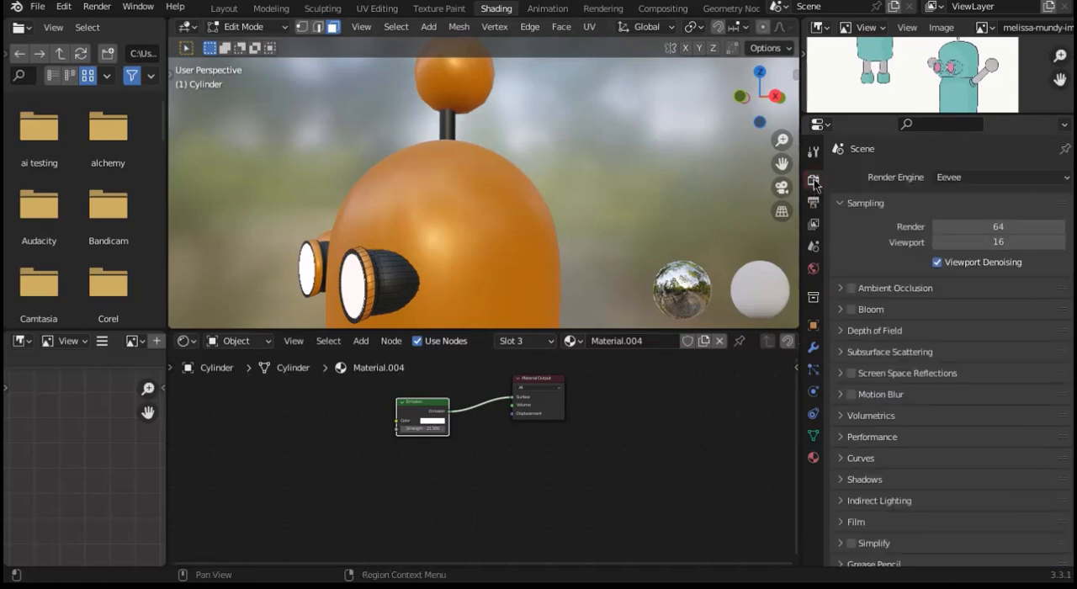
{"action": "left_click", "coordinate": [850, 309]}
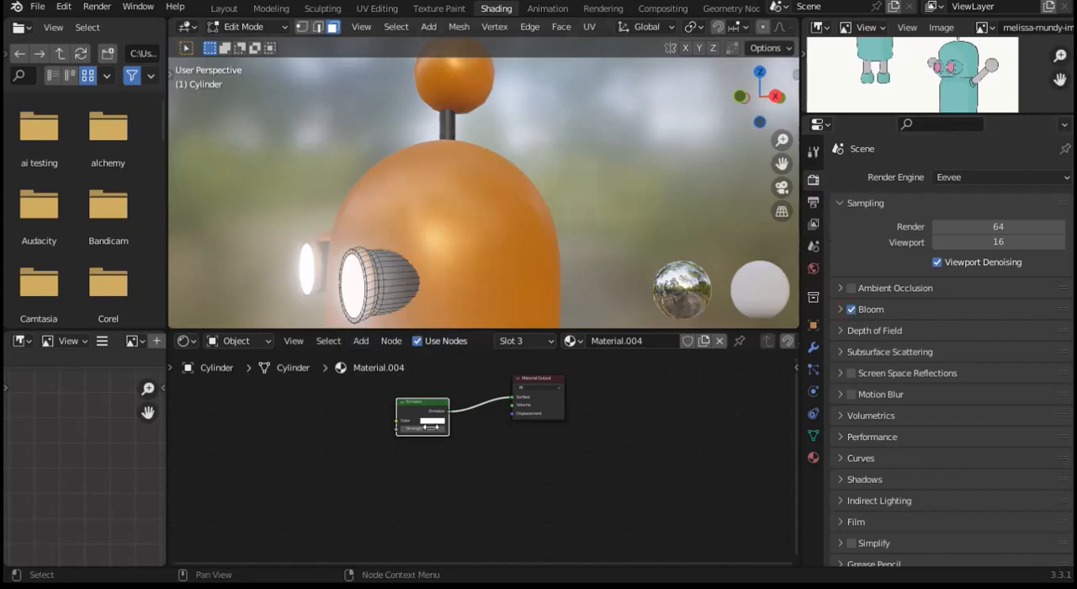
{"action": "mouse_move", "coordinate": [430, 427]}
{"action": "left_mouse_down"}
{"action": "mouse_move", "coordinate": [414, 427]}
{"action": "mouse_move", "coordinate": [441, 427]}
{"action": "left_mouse_up"}
{"action": "key", "text": "Tab"}
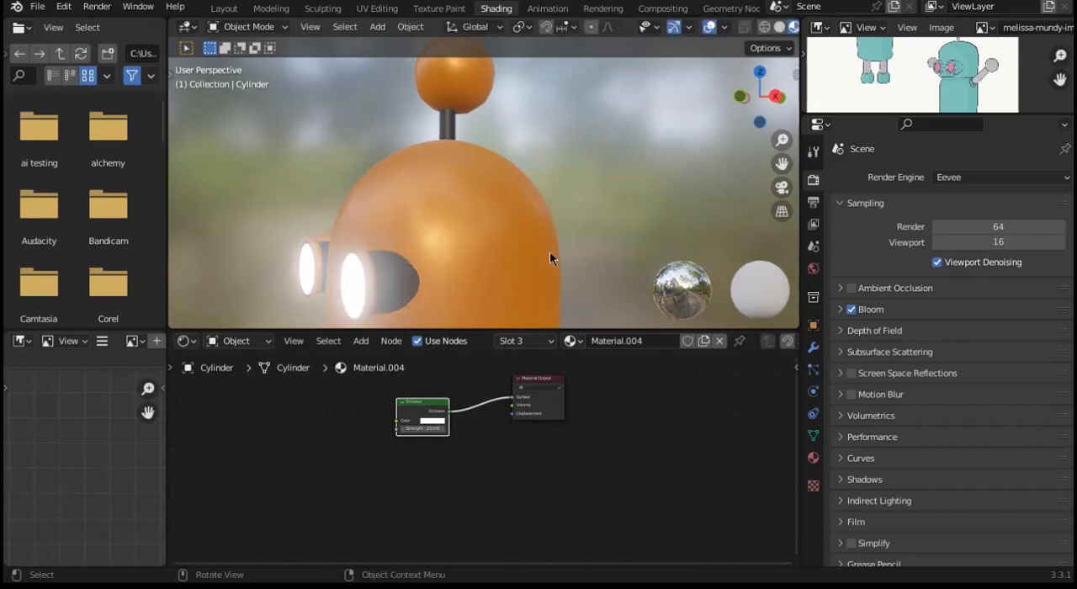
Step: Switch to the Layout workspace and show the robot in Material Preview shading from a perspective view
{"action": "left_click", "coordinate": [223, 10]}
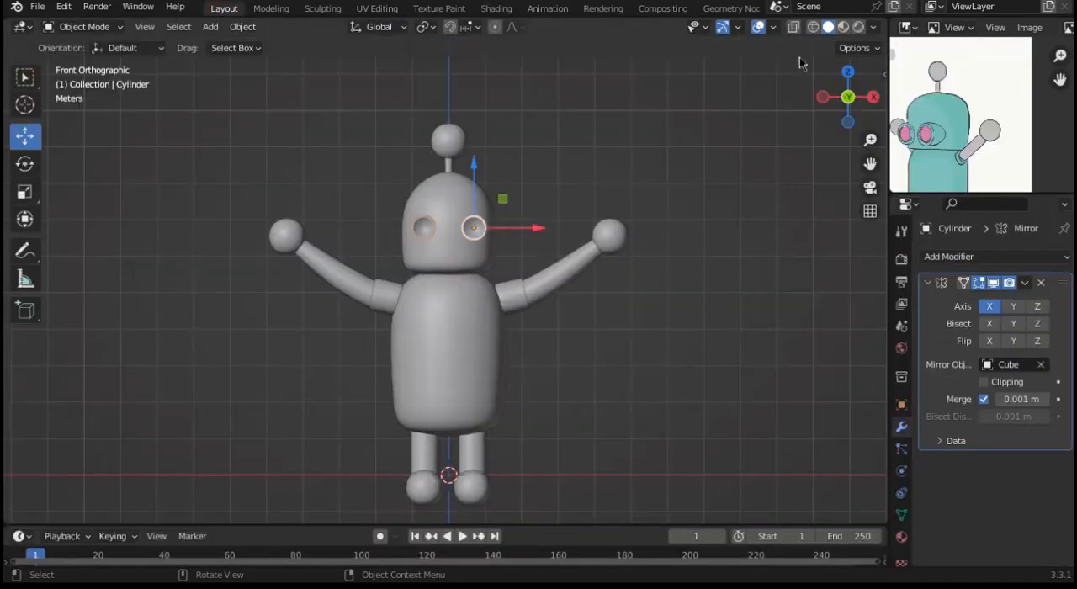
{"action": "left_click", "coordinate": [845, 27]}
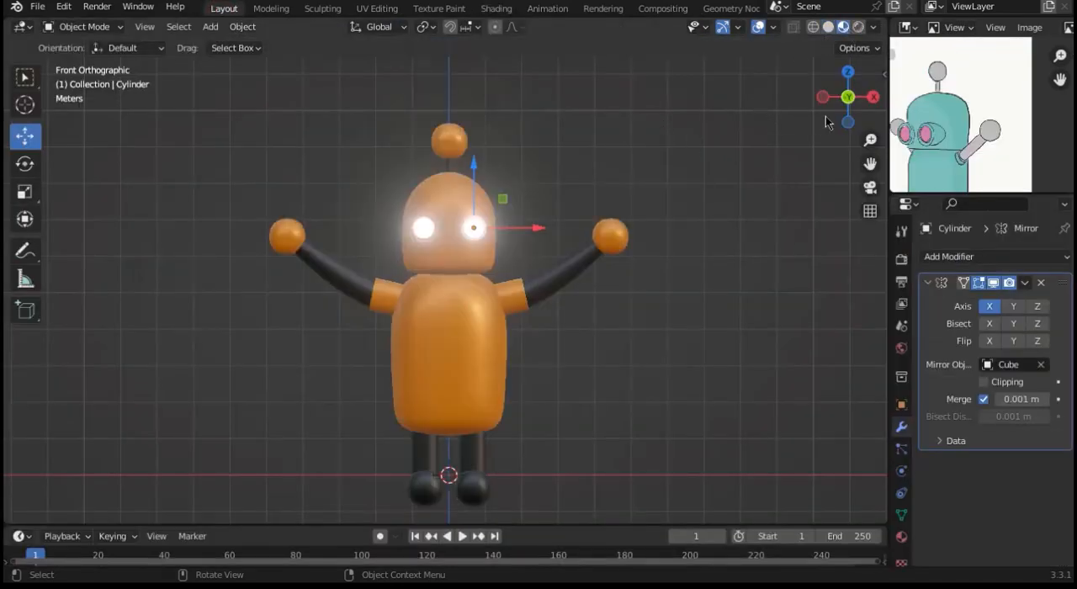
{"action": "mouse_move", "coordinate": [863, 114]}
{"action": "left_mouse_down"}
{"action": "mouse_move", "coordinate": [809, 118]}
{"action": "mouse_move", "coordinate": [885, 116]}
{"action": "mouse_move", "coordinate": [747, 120]}
{"action": "mouse_move", "coordinate": [849, 122]}
{"action": "left_mouse_up"}
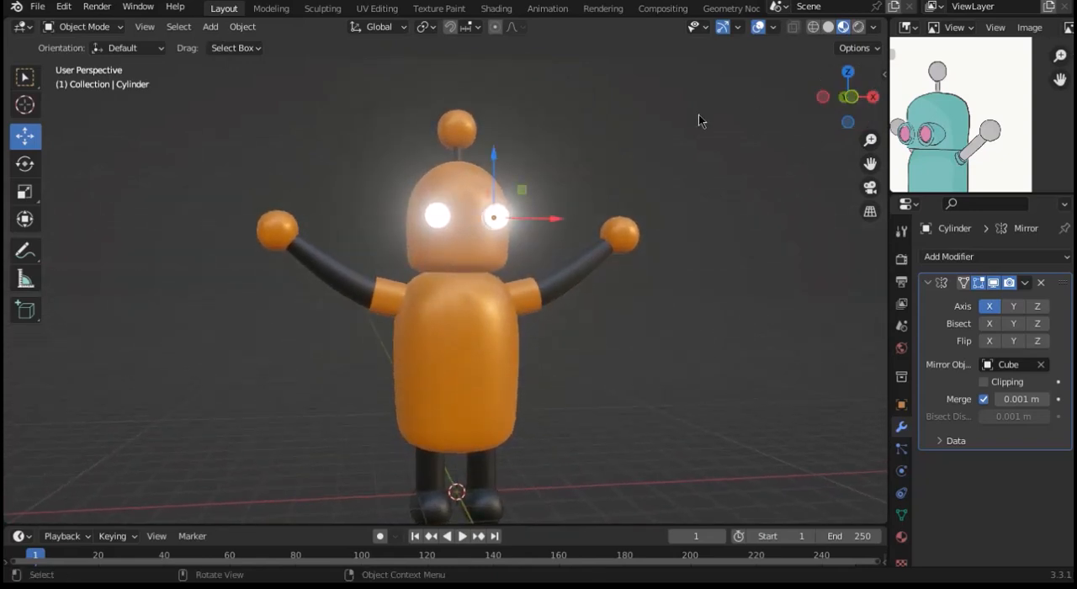
Step: Select all of the robot's parts and move them up along Z so the feet rest at ground level
{"action": "left_click_drag", "start_coordinate": [699, 116], "coordinate": [255, 518]}
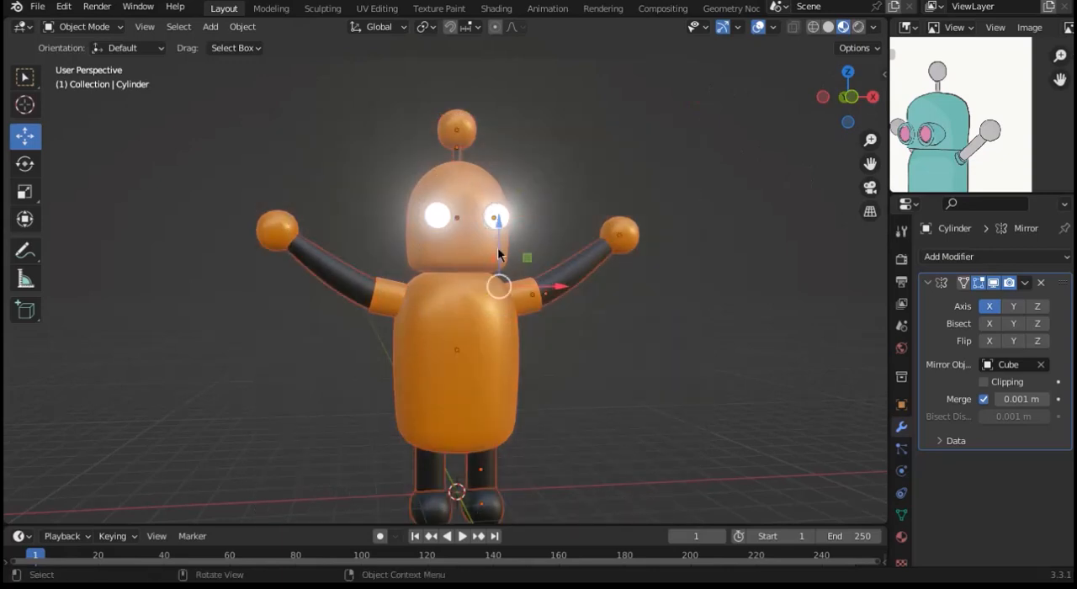
{"action": "left_click_drag", "start_coordinate": [498, 253], "coordinate": [499, 229]}
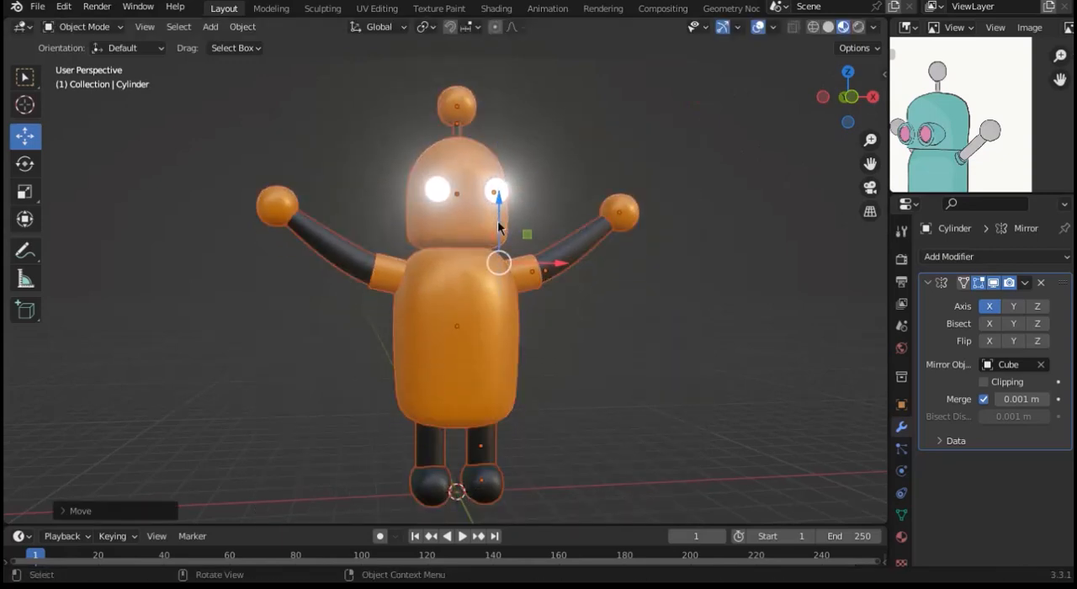